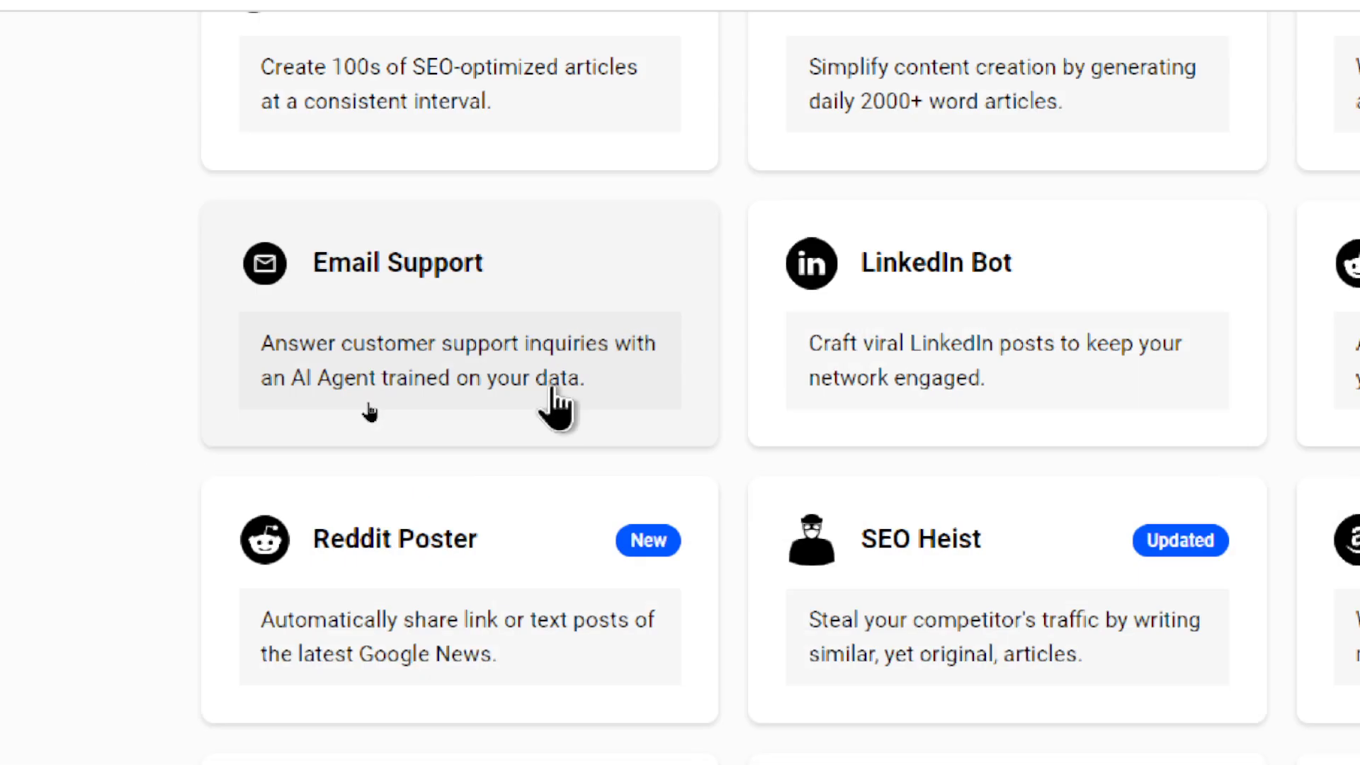
Step: Open the Email Support agent's Inbox Agent dashboard, showing six Sep 16 emails
{"action": "left_click", "coordinate": [553, 396]}
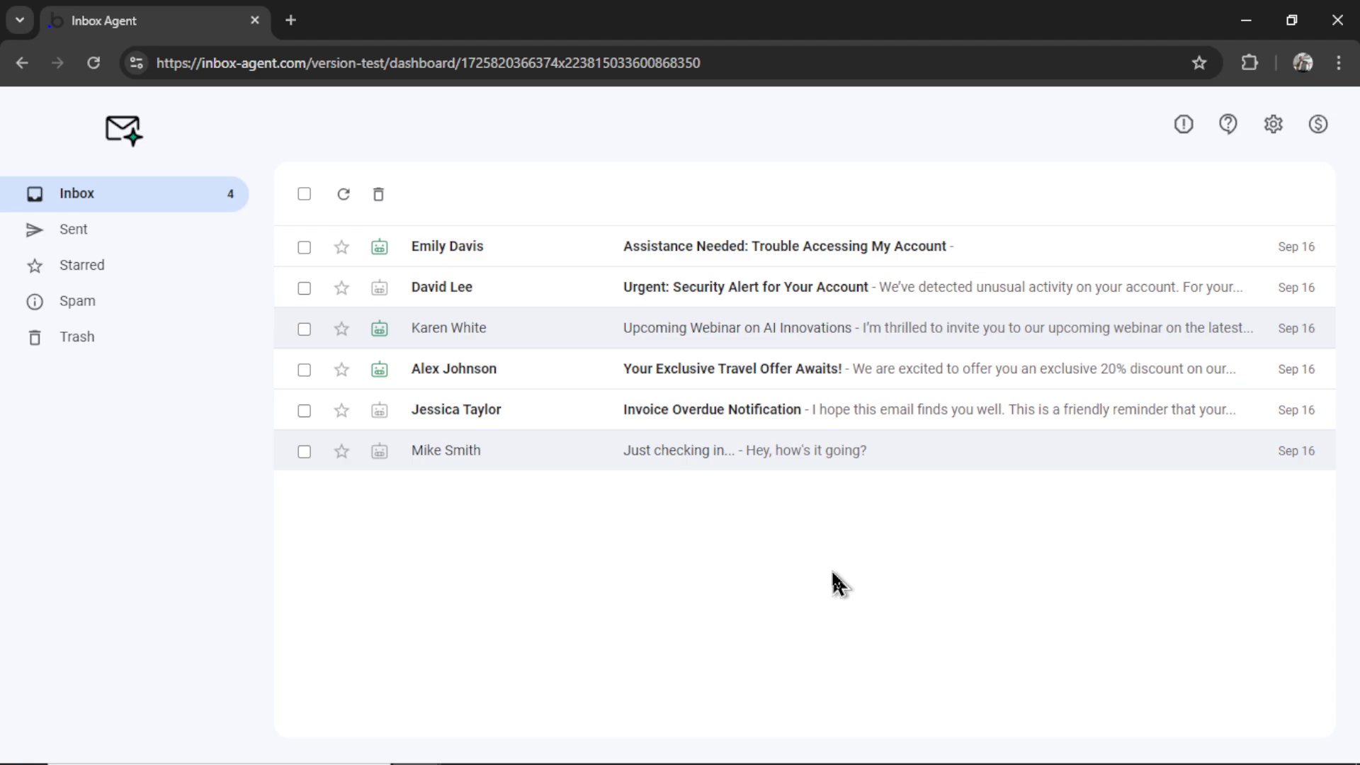
Step: Glance at the Gmail API Labeling chat, then return to the Inbox Agent registration page
{"action": "key", "text": "alt+Tab"}
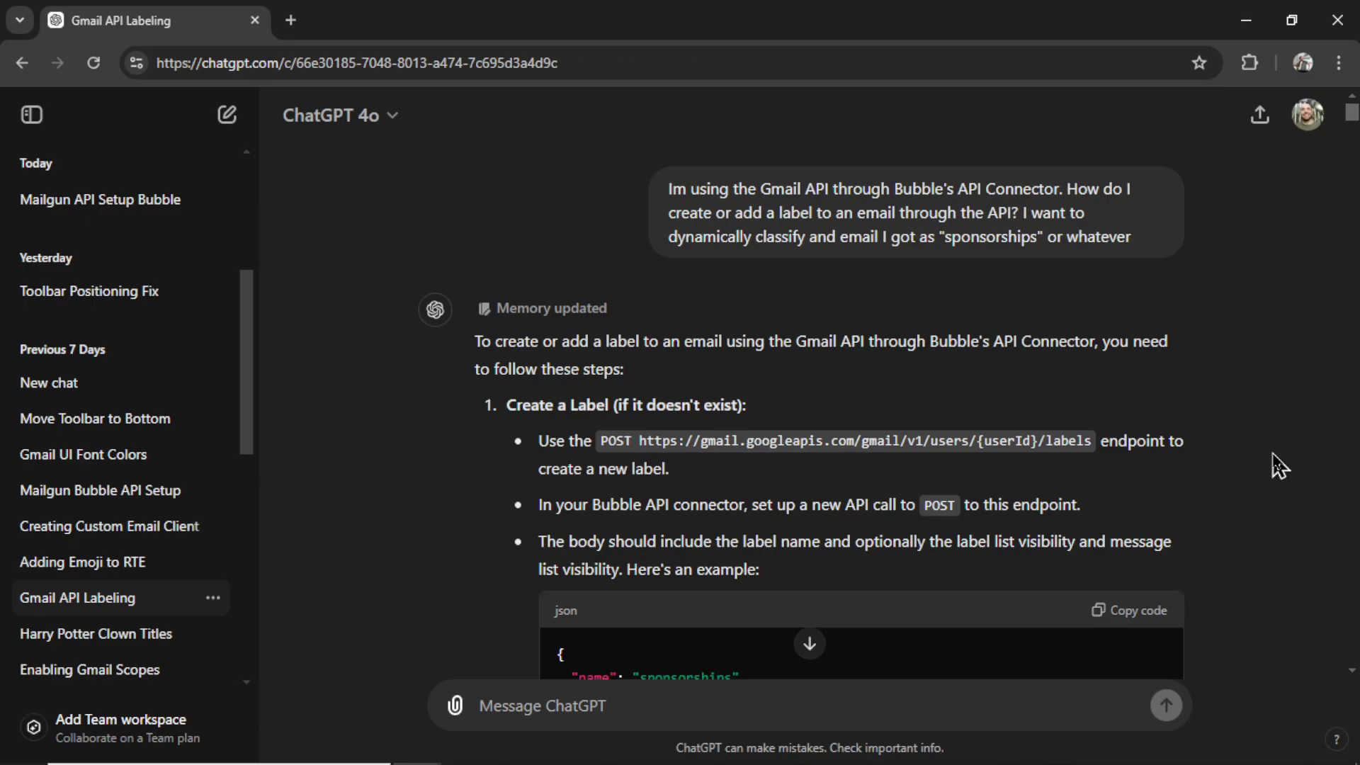
{"action": "key", "text": "alt+Tab"}
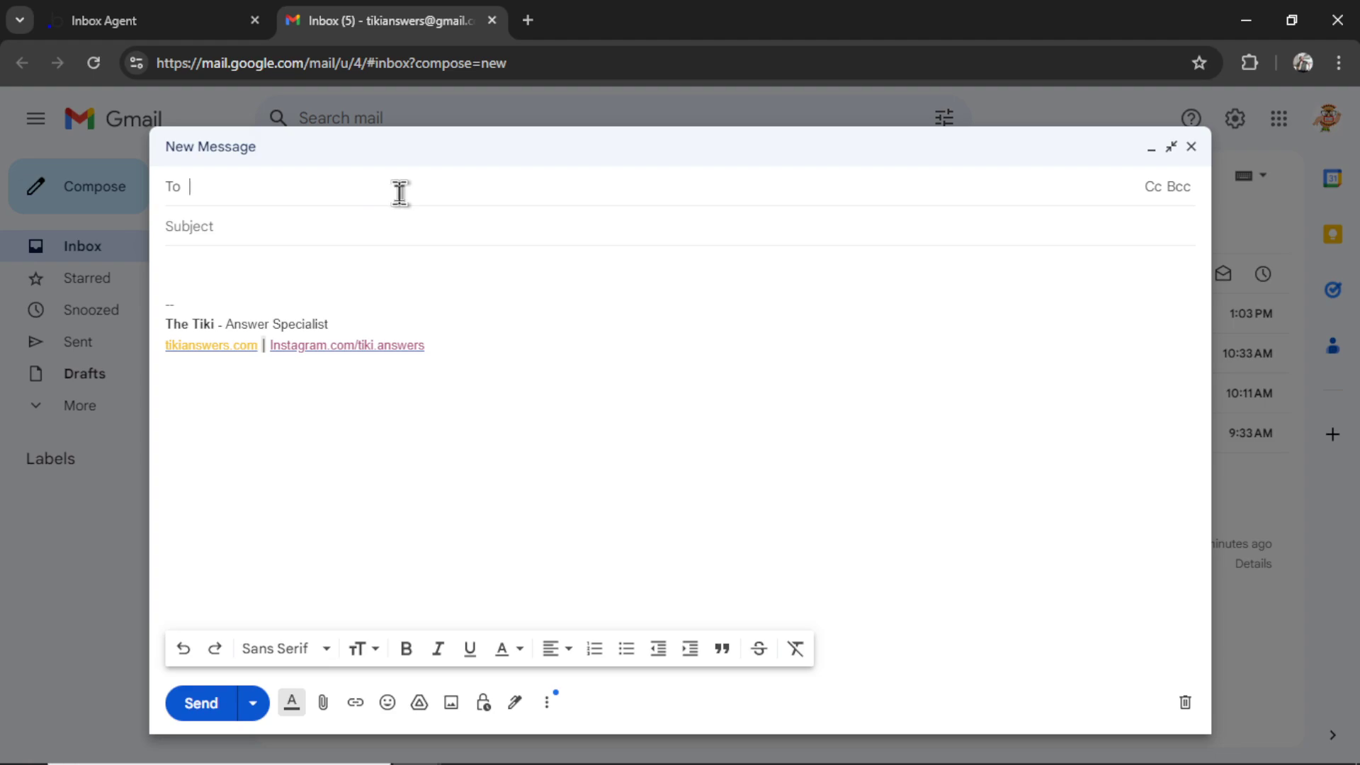
Step: Address the new Gmail message to the suggested Inbox Agent support address and move to the subject
{"action": "type", "text": "bob"}
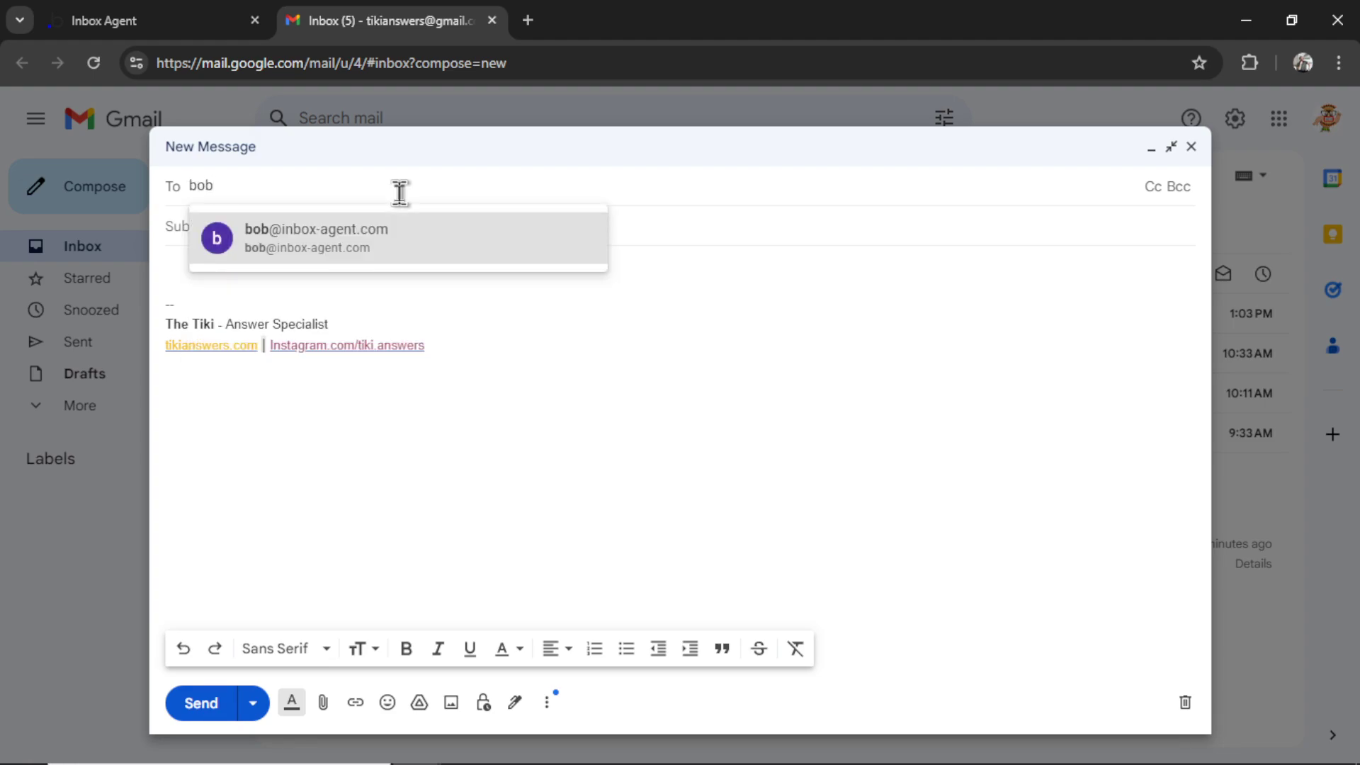
{"action": "left_click", "coordinate": [269, 240]}
{"action": "left_click", "coordinate": [524, 232]}
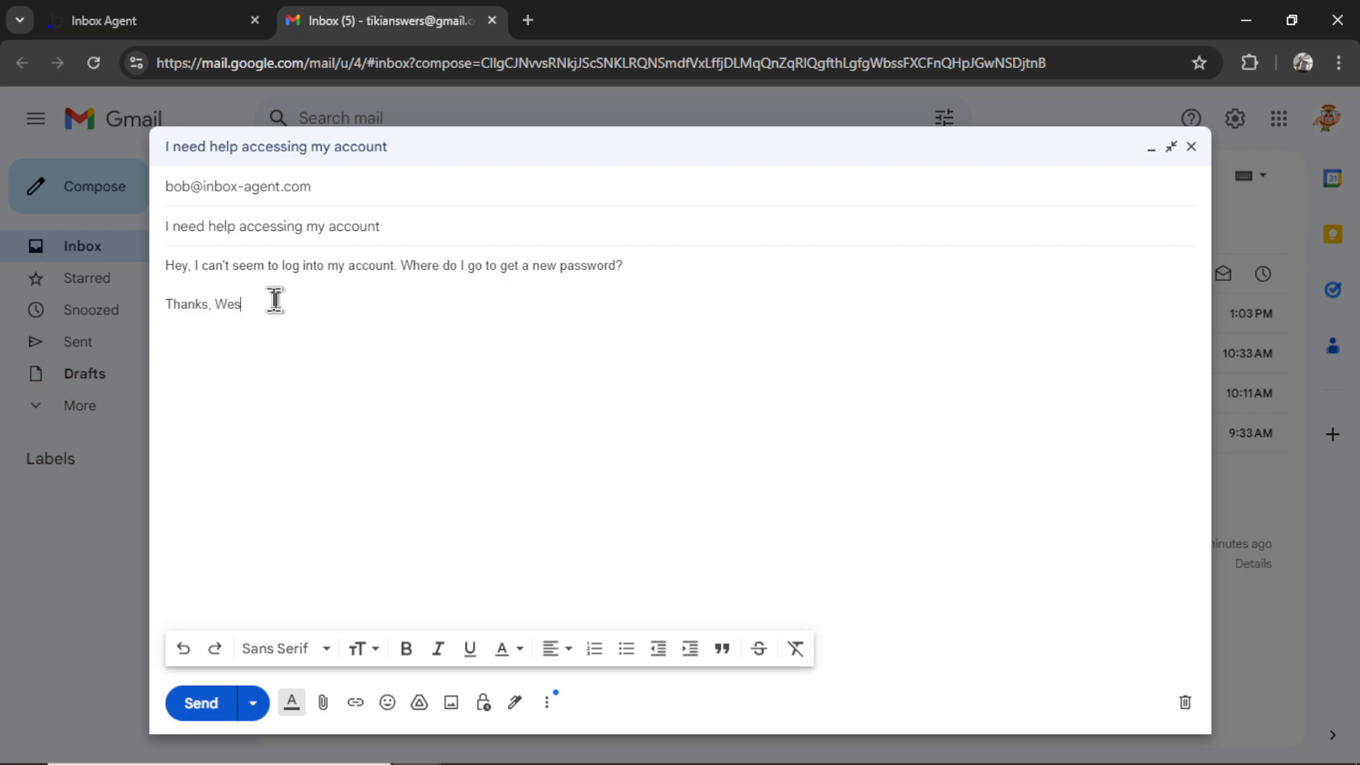
Step: Send the account-help email and open it in Inbox Agent to review the AI-drafted Forgot Password reply
{"action": "left_click", "coordinate": [224, 704]}
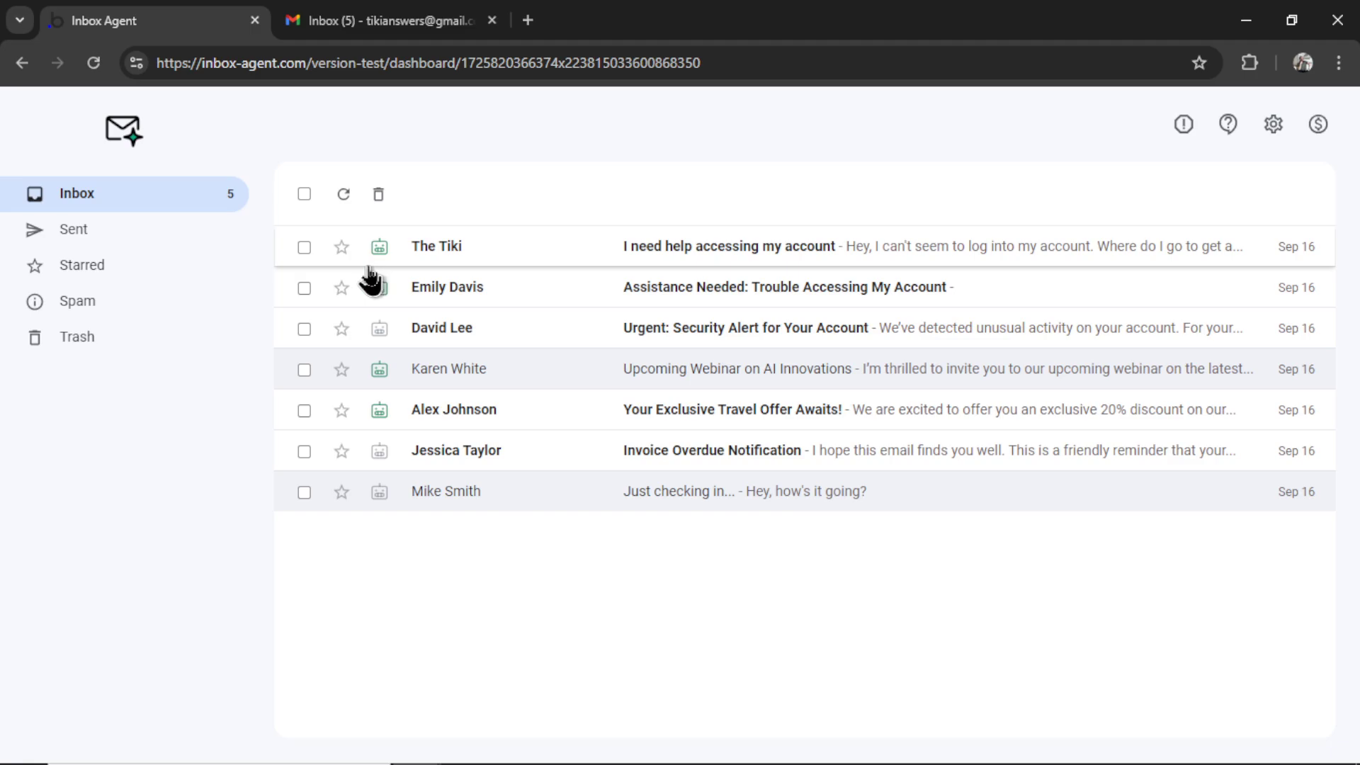
{"action": "left_click", "coordinate": [555, 264]}
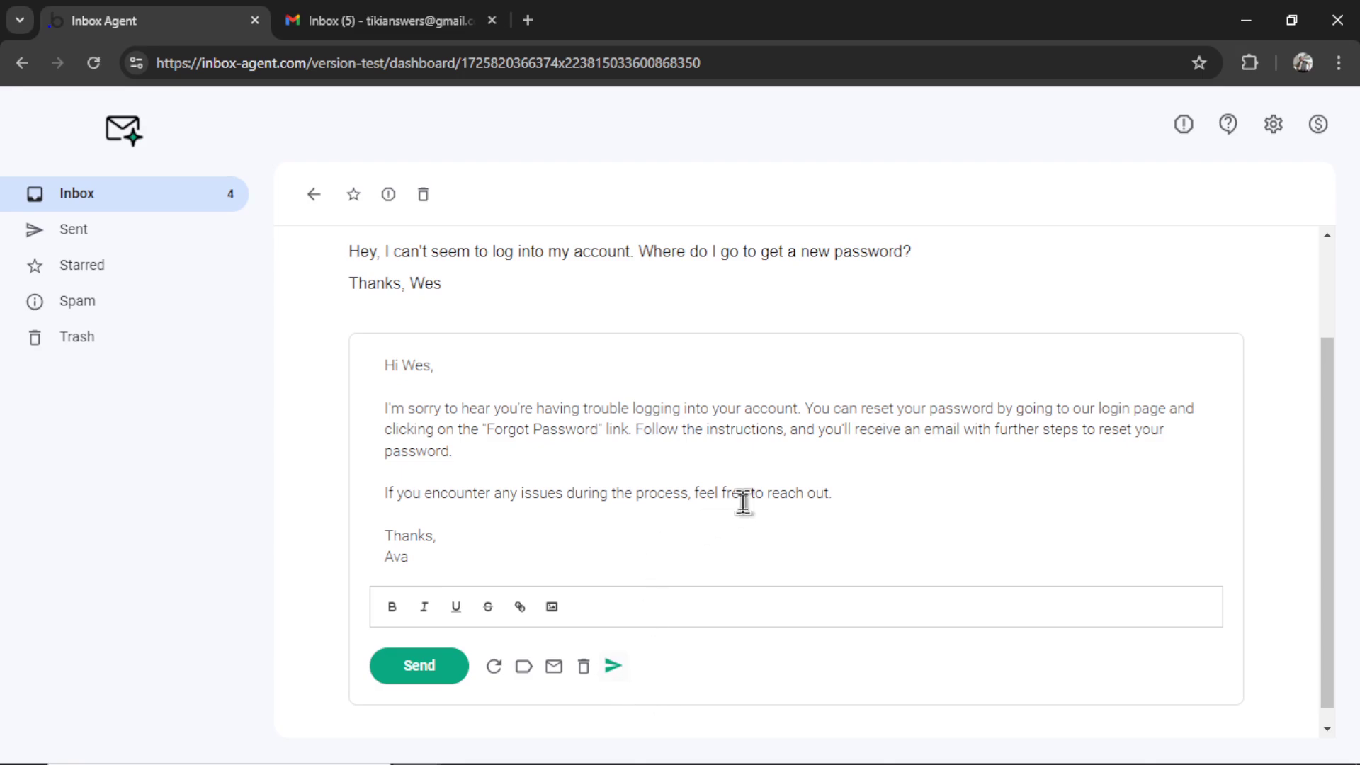
{"action": "scroll", "coordinate": [476, 658], "scroll_direction": "down", "scroll_amount": 1}
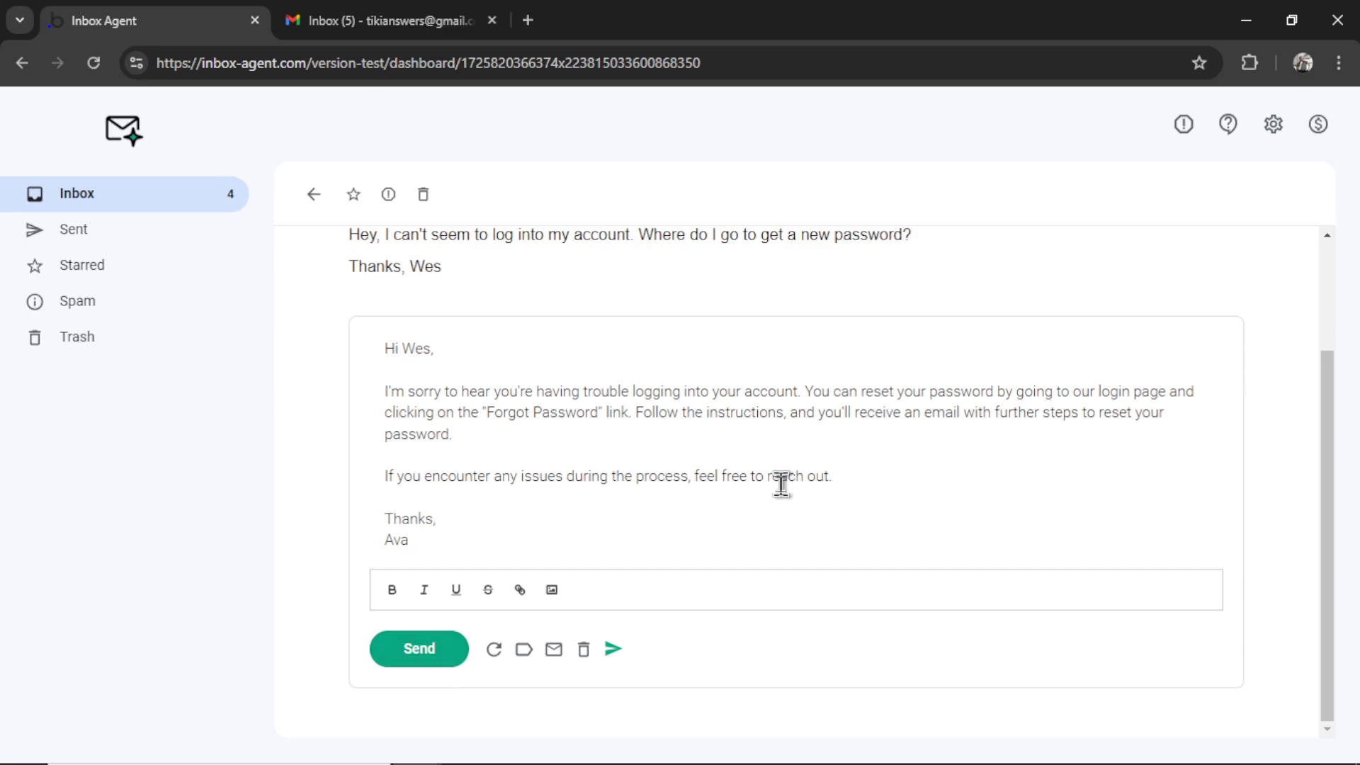
Step: Return to ChatGPT and scroll to the answer mapping Gmail tabs to CATEGORY_PROMOTIONS, CATEGORY_SOCIAL, CATEGORY_UPDATES
{"action": "key", "text": "alt+Tab"}
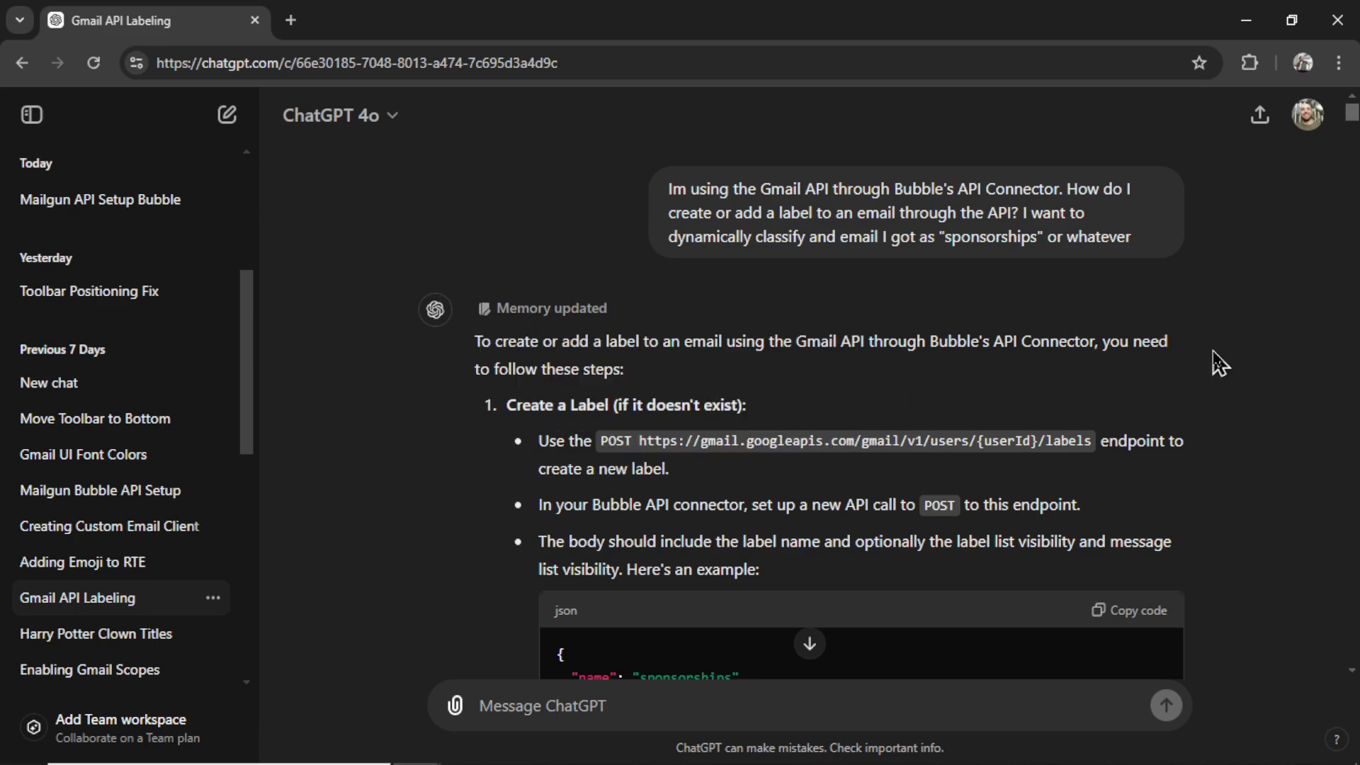
{"action": "scroll", "coordinate": [898, 331], "scroll_direction": "down", "scroll_amount": 10}
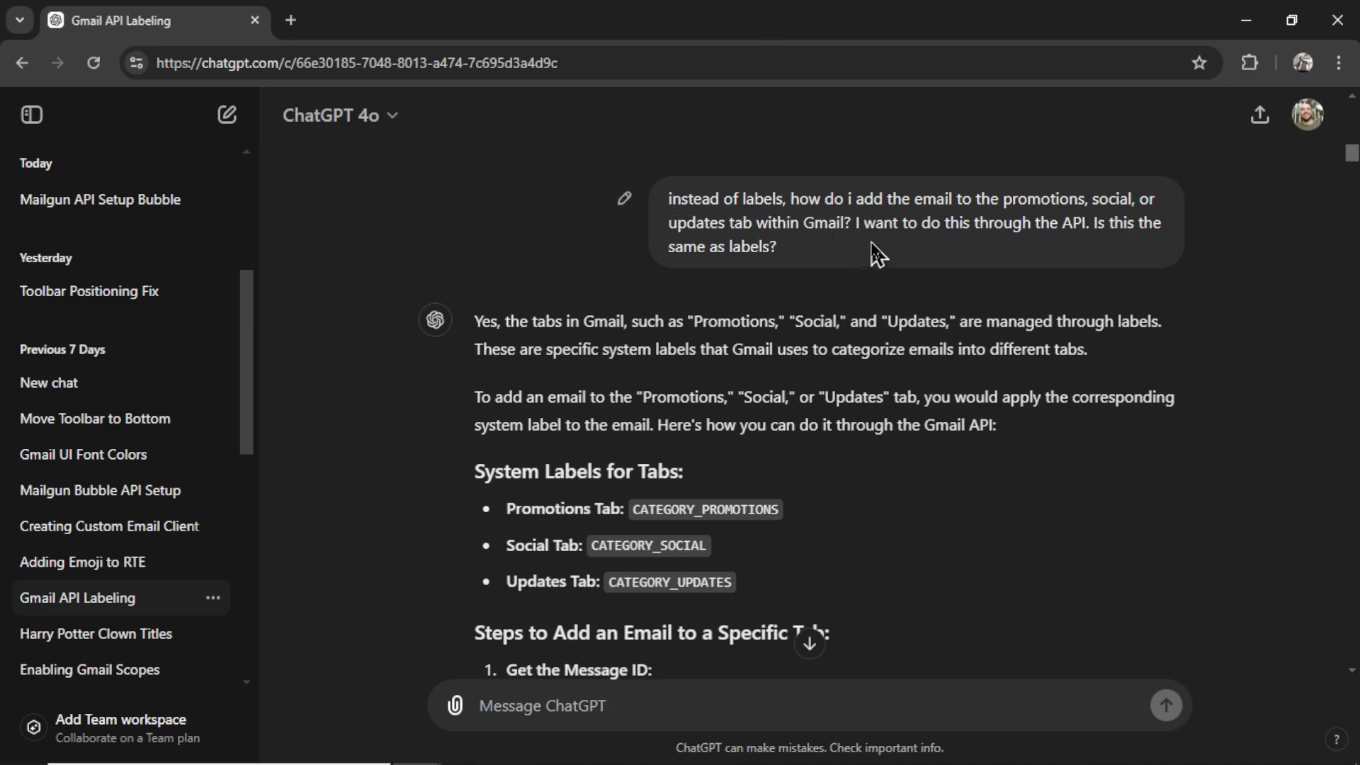
{"action": "scroll", "coordinate": [756, 248], "scroll_direction": "down", "scroll_amount": 3}
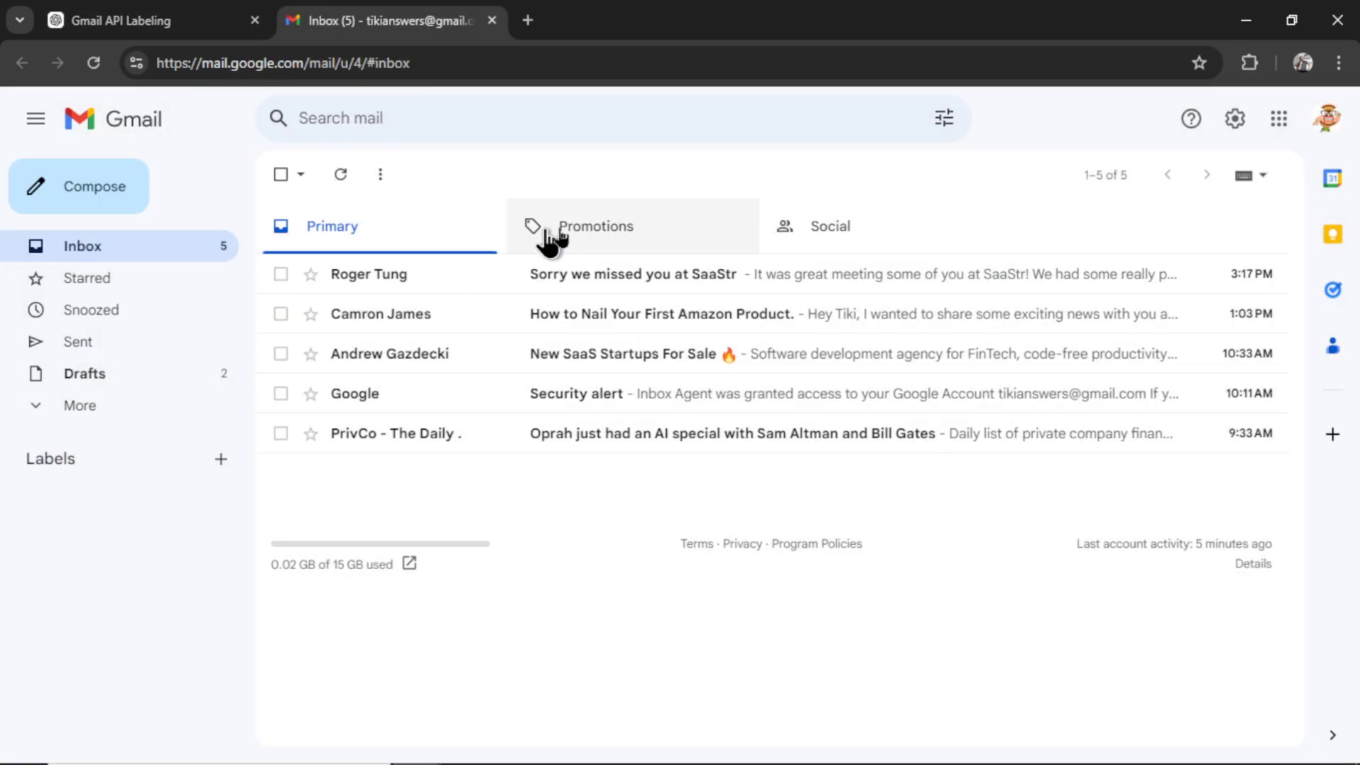
{"action": "key", "text": "ctrl+w"}
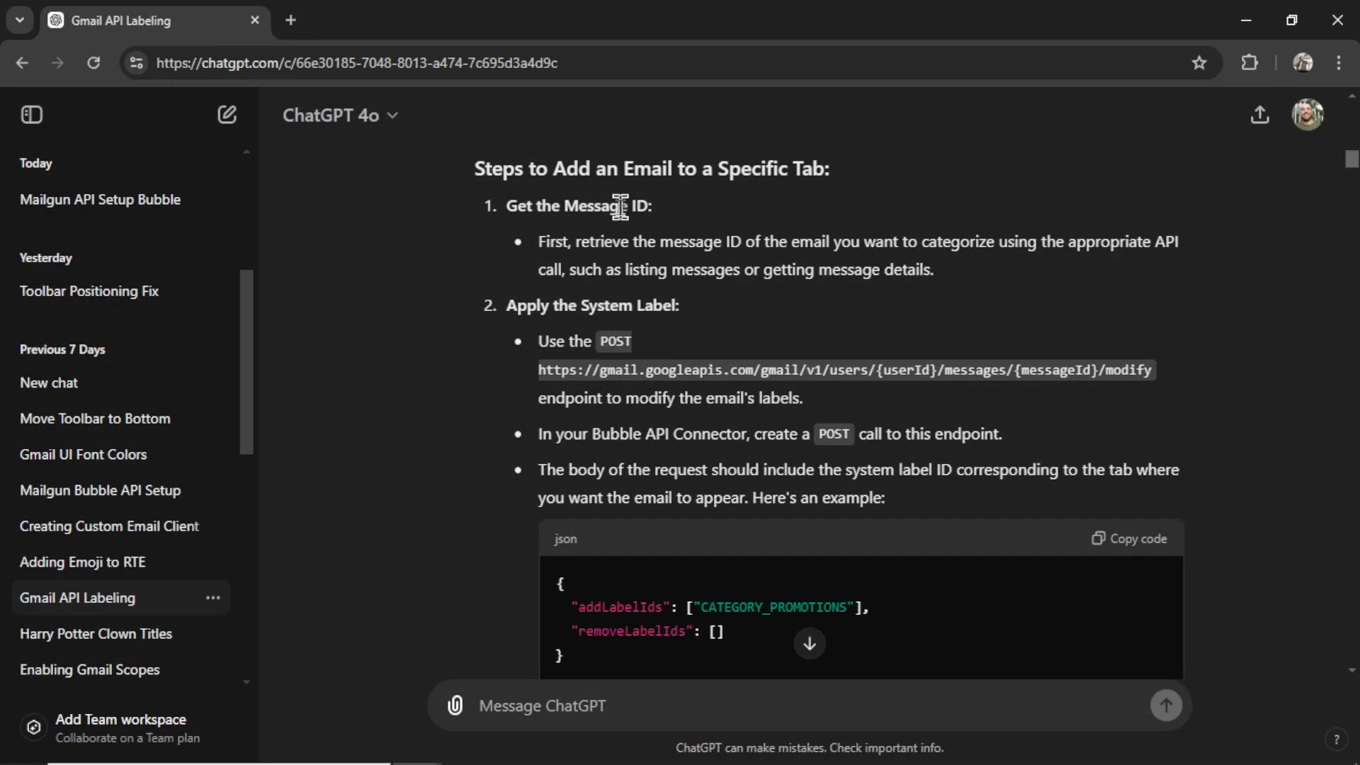
{"action": "scroll", "coordinate": [1038, 375], "scroll_direction": "down", "scroll_amount": 2}
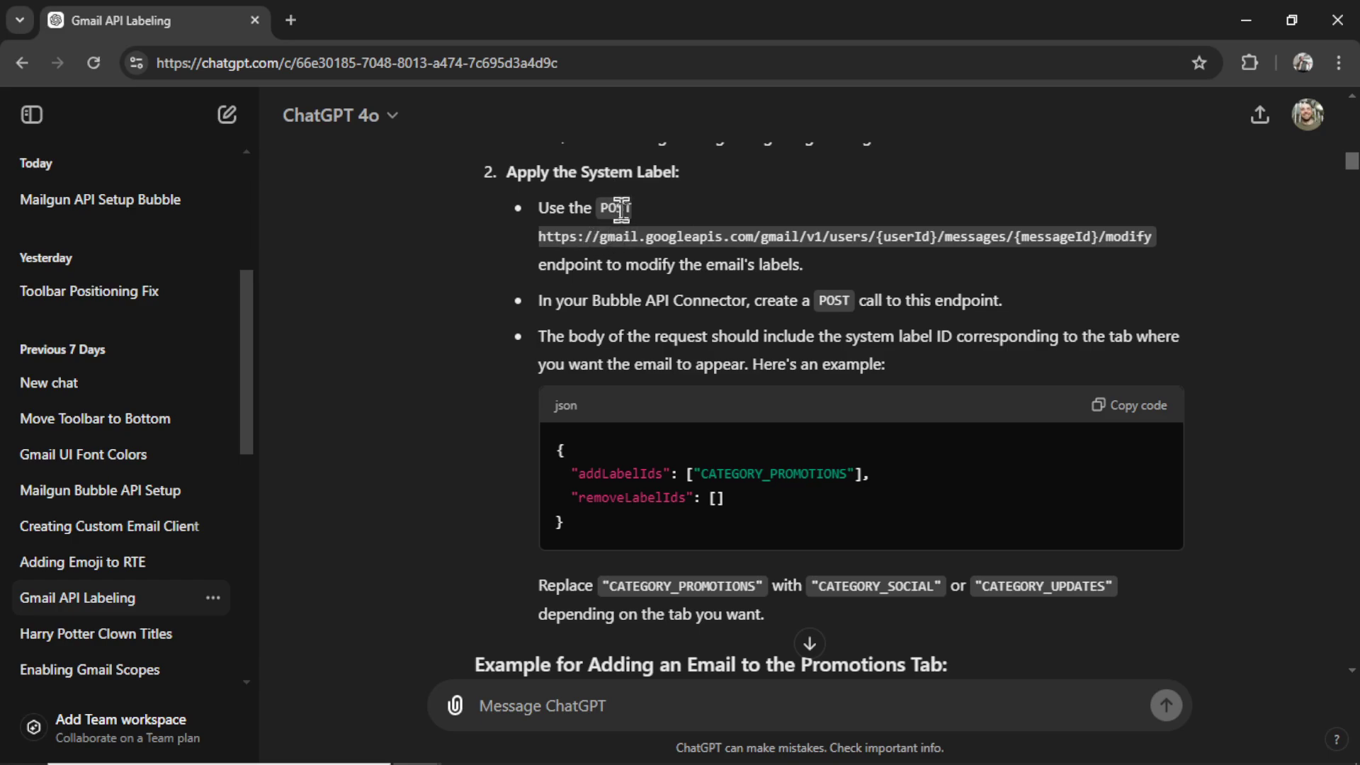
{"action": "left_click_drag", "start_coordinate": [600, 238], "coordinate": [1150, 244]}
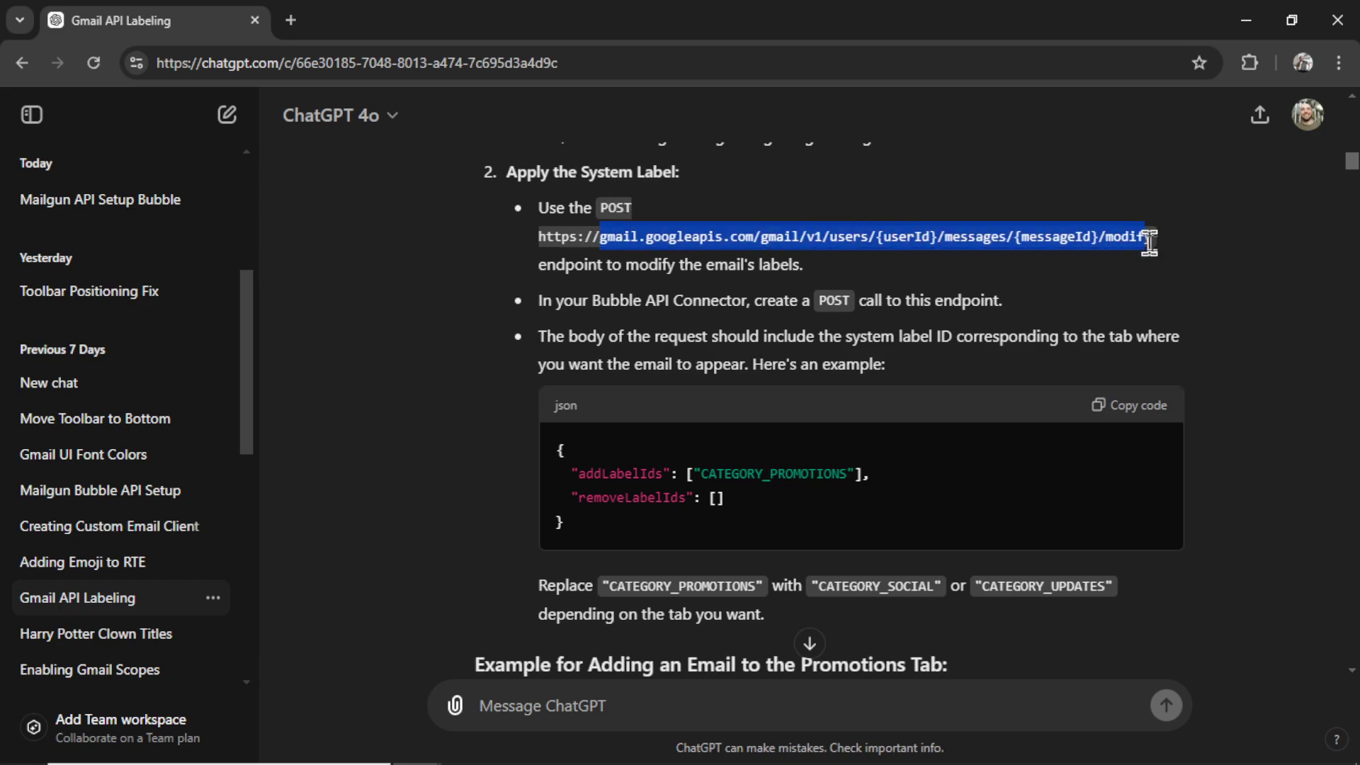
{"action": "scroll", "coordinate": [729, 480], "scroll_direction": "down", "scroll_amount": 1}
{"action": "left_click_drag", "start_coordinate": [729, 479], "coordinate": [555, 385]}
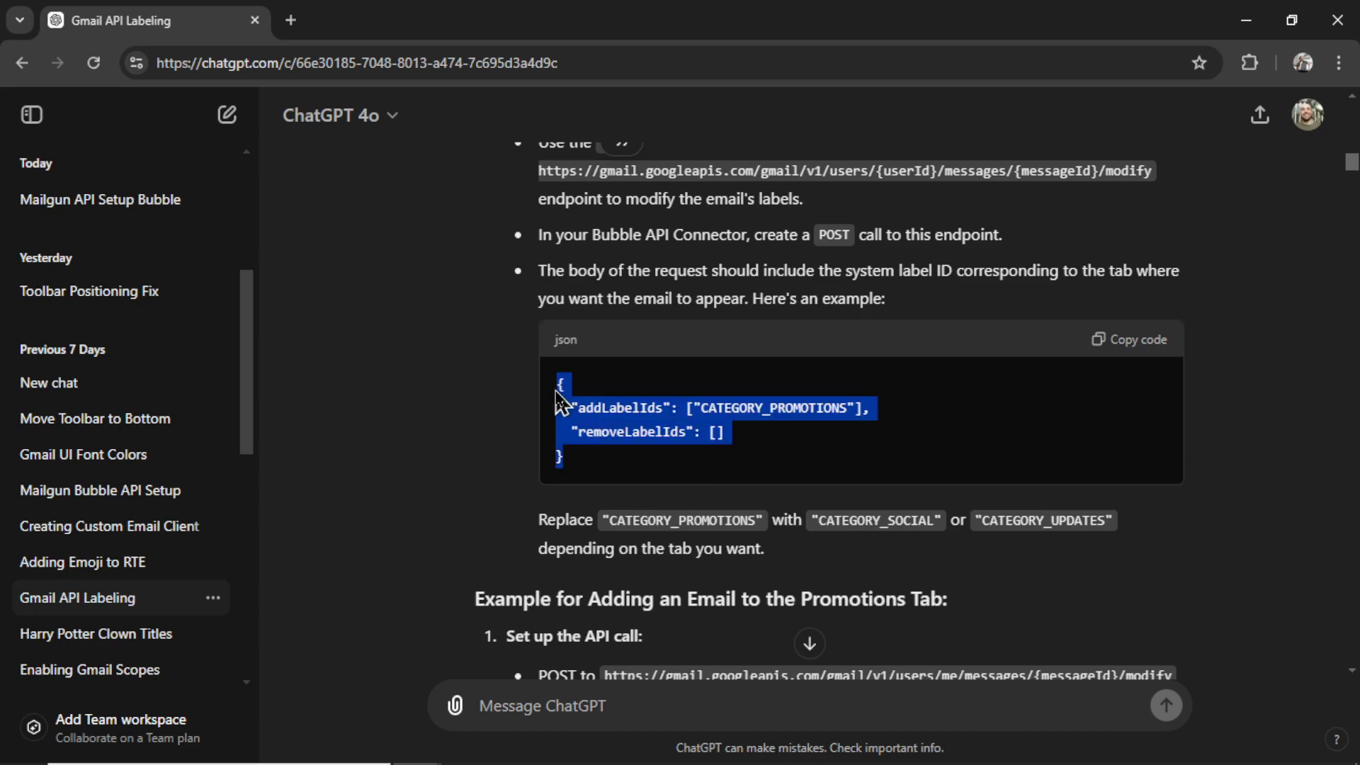
{"action": "scroll", "coordinate": [941, 453], "scroll_direction": "down", "scroll_amount": 5}
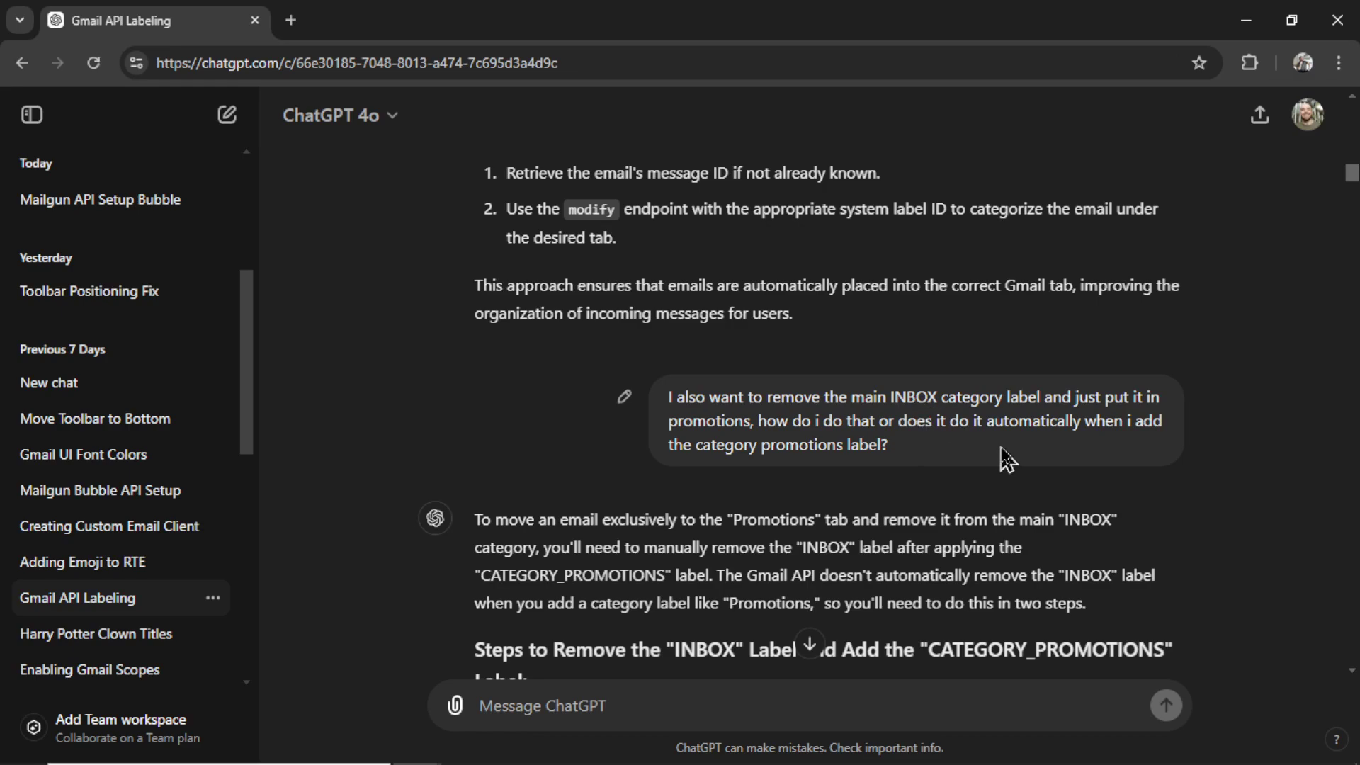
{"action": "scroll", "coordinate": [1001, 455], "scroll_direction": "down", "scroll_amount": 8}
{"action": "left_click_drag", "start_coordinate": [575, 438], "coordinate": [519, 357]}
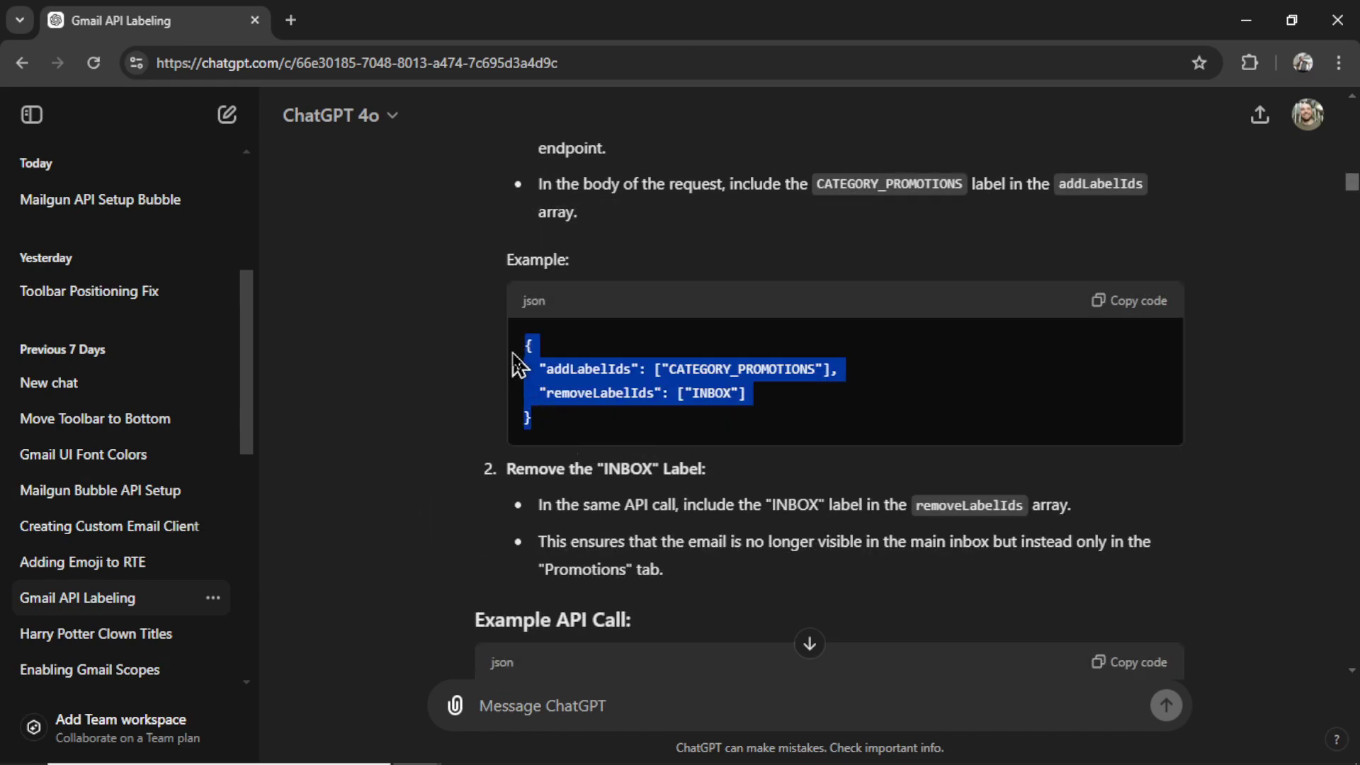
{"action": "left_click", "coordinate": [779, 422]}
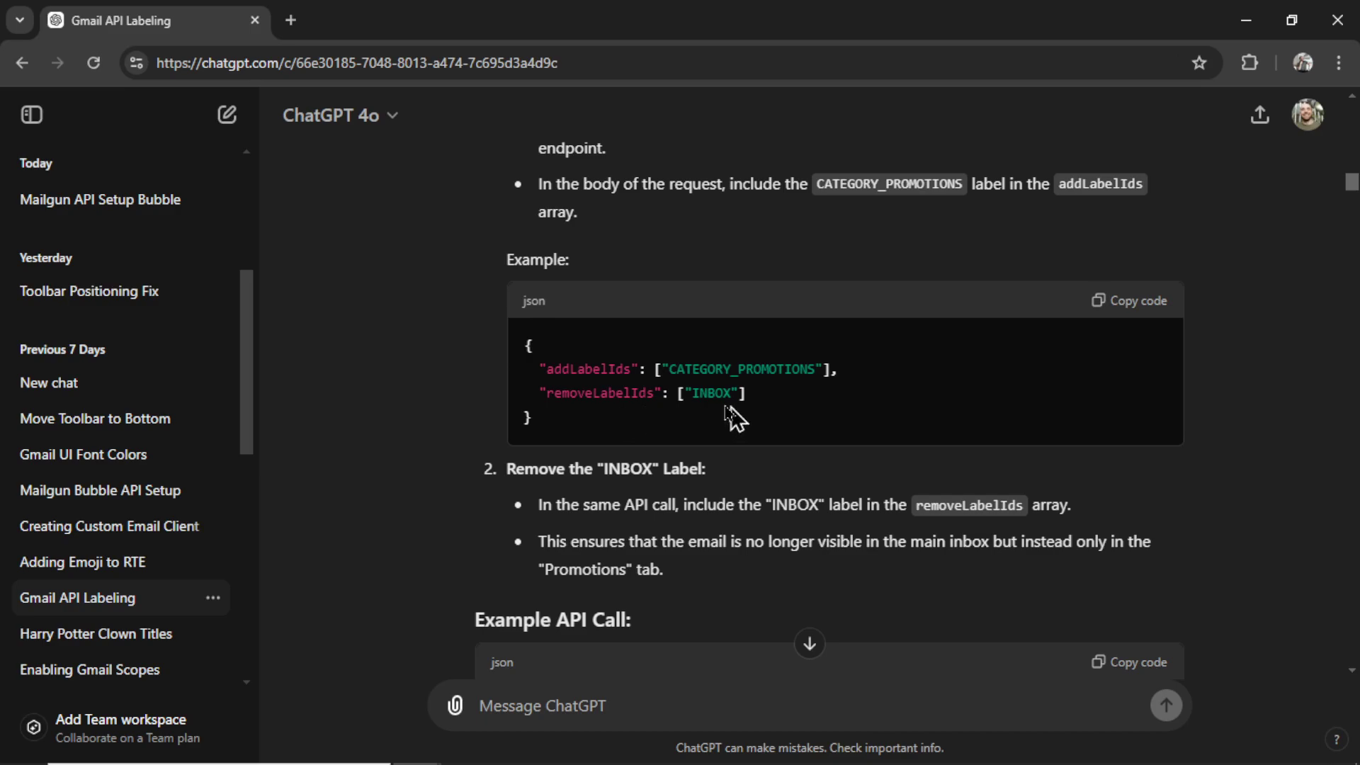
{"action": "scroll", "coordinate": [772, 421], "scroll_direction": "down", "scroll_amount": 5}
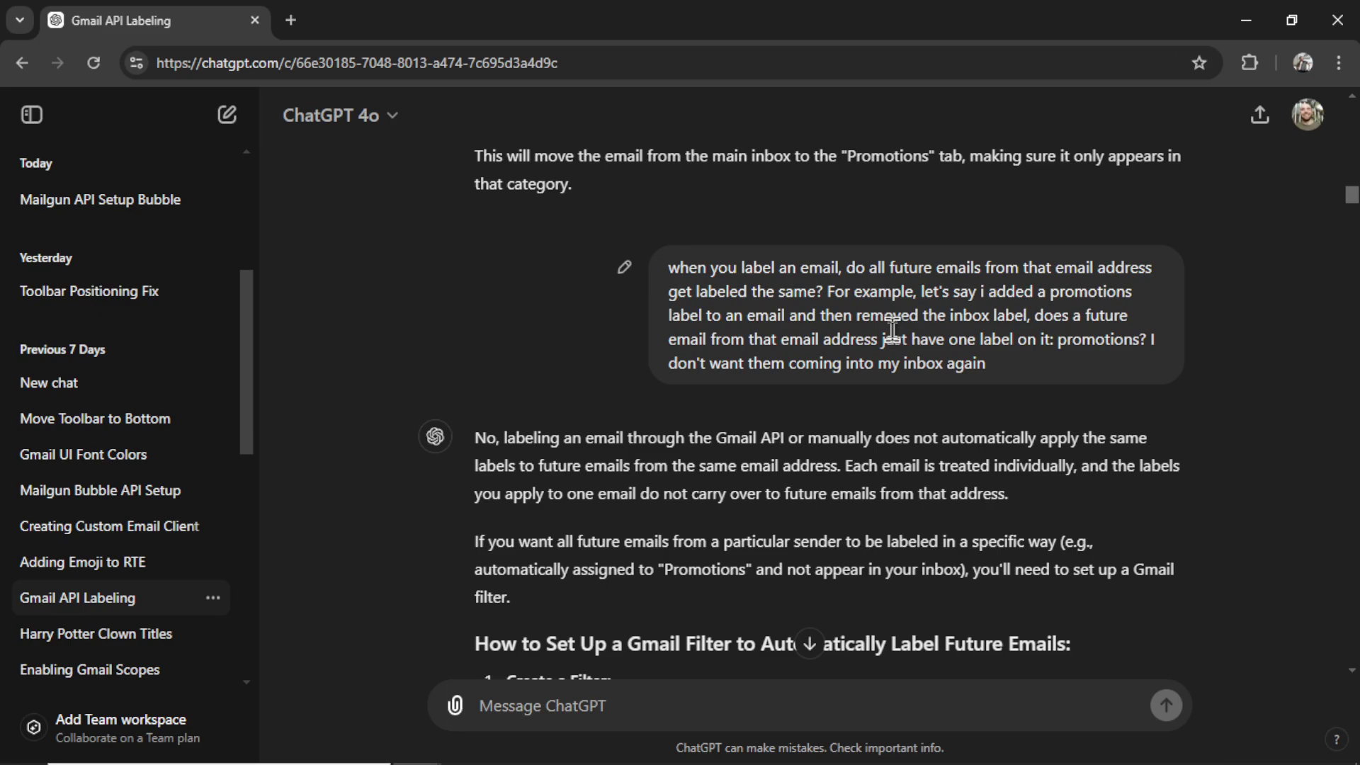
Step: Highlight the create-filter step, Gmail filters endpoint URL and removeLabelIds example in ChatGPT's reply
{"action": "scroll", "coordinate": [892, 329], "scroll_direction": "down", "scroll_amount": 1}
{"action": "left_click_drag", "start_coordinate": [434, 368], "coordinate": [879, 371]}
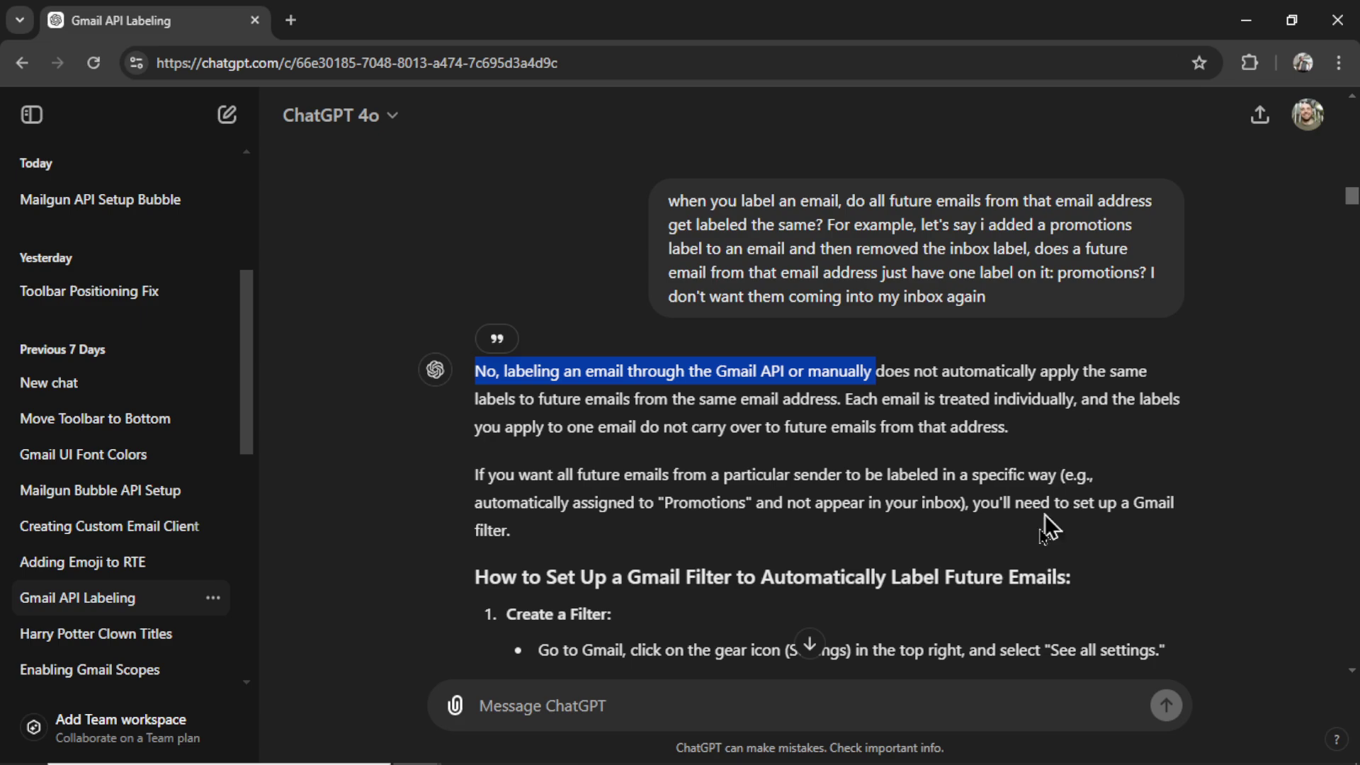
{"action": "scroll", "coordinate": [1029, 566], "scroll_direction": "down", "scroll_amount": 4}
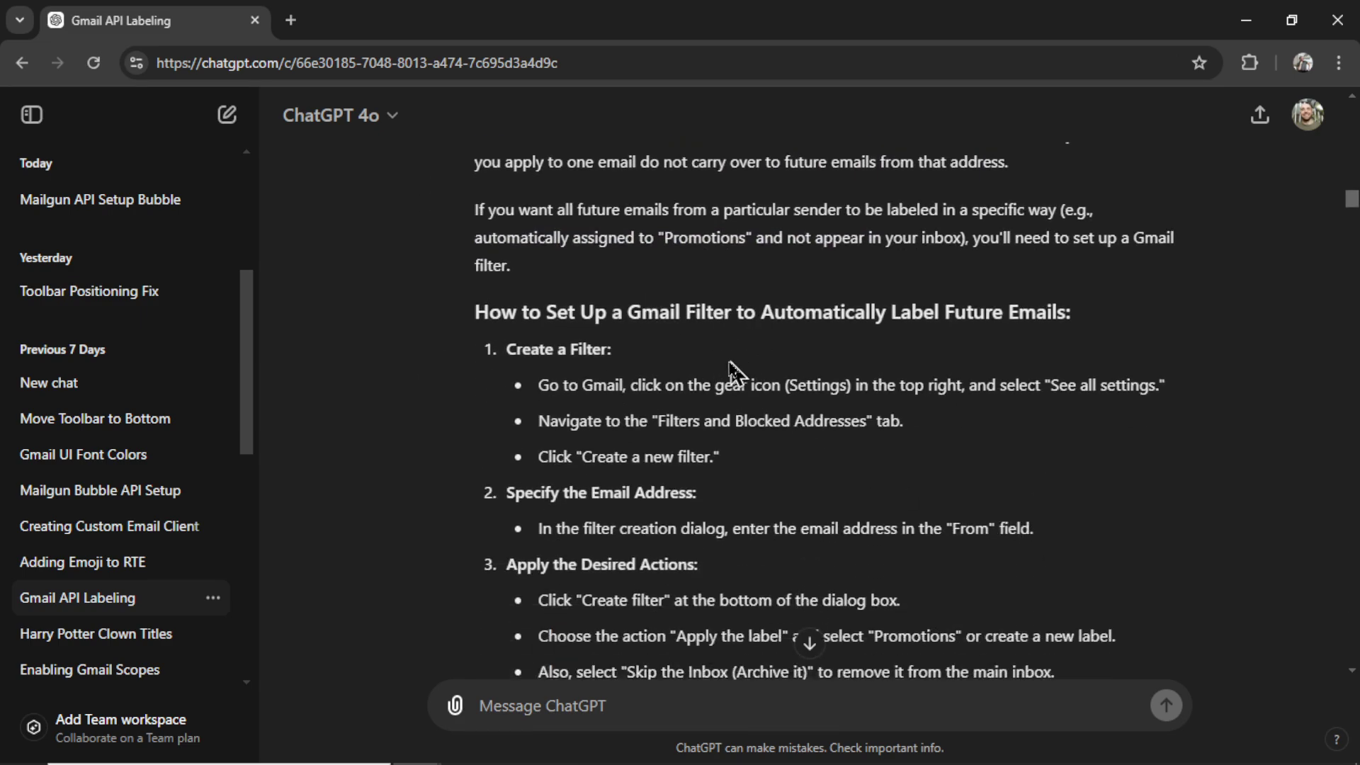
{"action": "scroll", "coordinate": [621, 332], "scroll_direction": "down", "scroll_amount": 2}
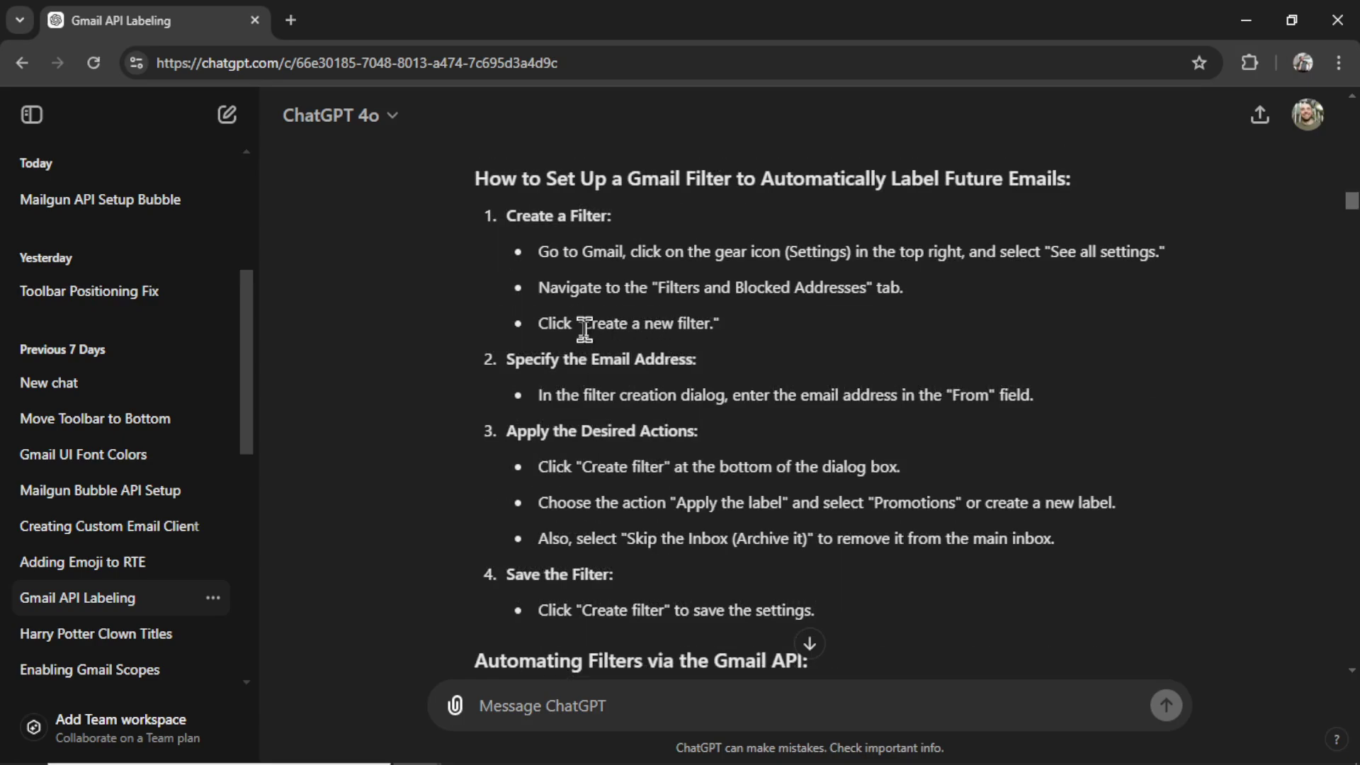
{"action": "left_click_drag", "start_coordinate": [582, 332], "coordinate": [729, 343]}
{"action": "scroll", "coordinate": [1035, 493], "scroll_direction": "down", "scroll_amount": 8}
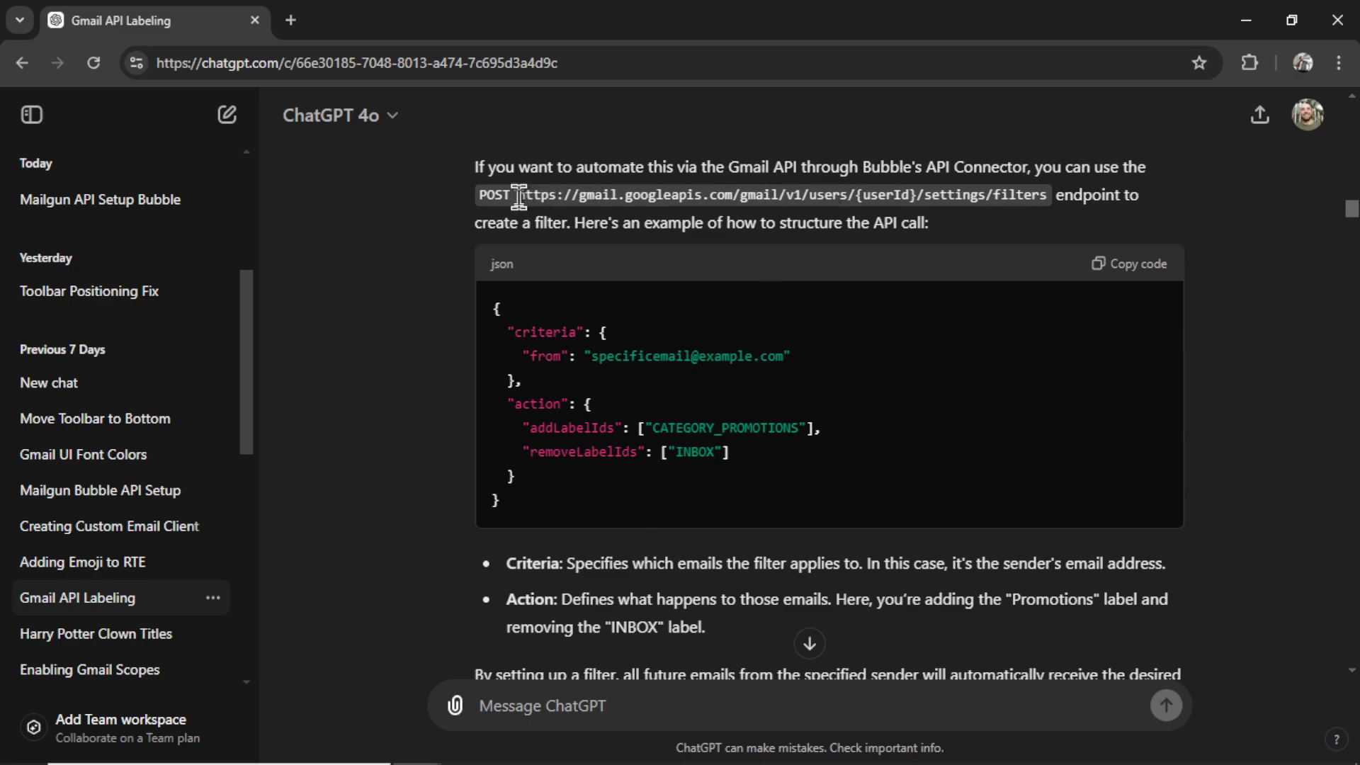
{"action": "left_click_drag", "start_coordinate": [518, 197], "coordinate": [1026, 201]}
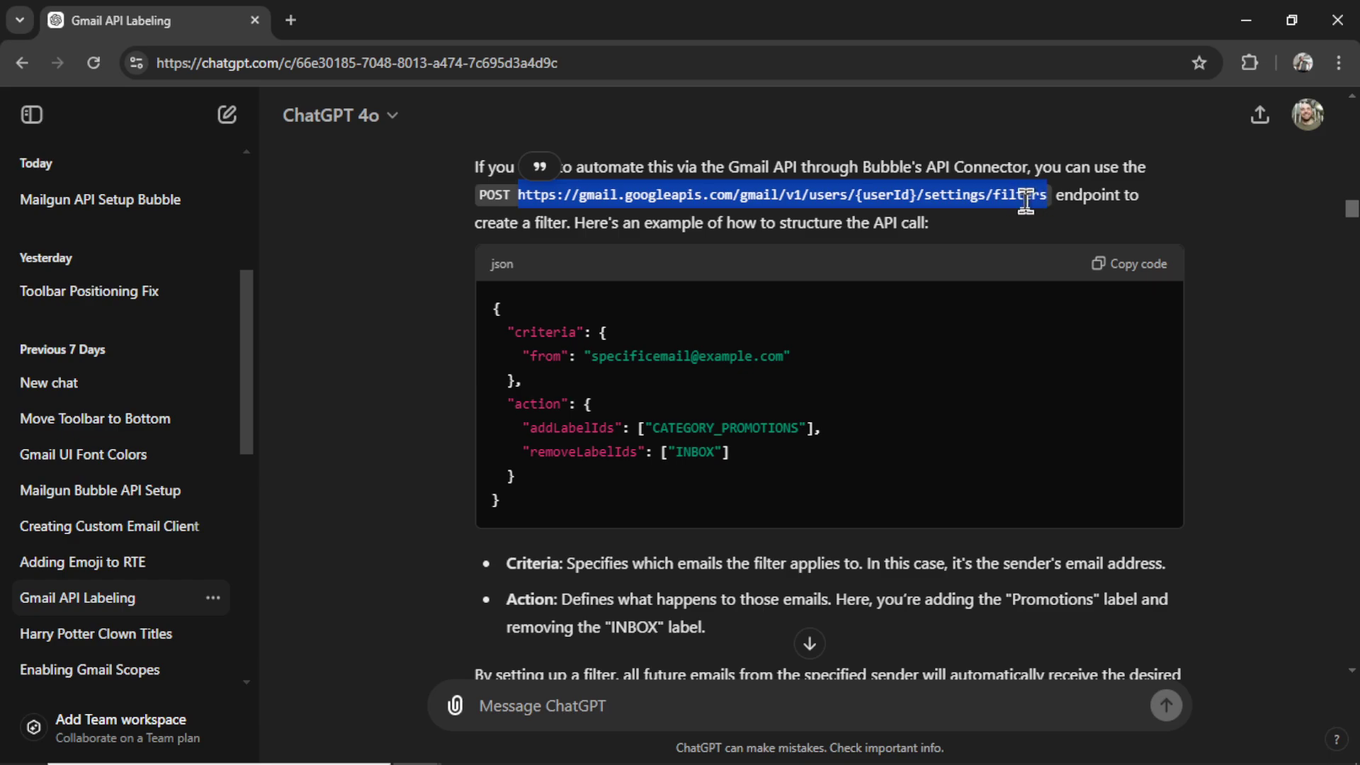
{"action": "left_click_drag", "start_coordinate": [545, 523], "coordinate": [493, 304]}
Step: Check Bubble's Label Future Emails API call, then come back to the ChatGPT chat
{"action": "key", "text": "alt+Tab"}
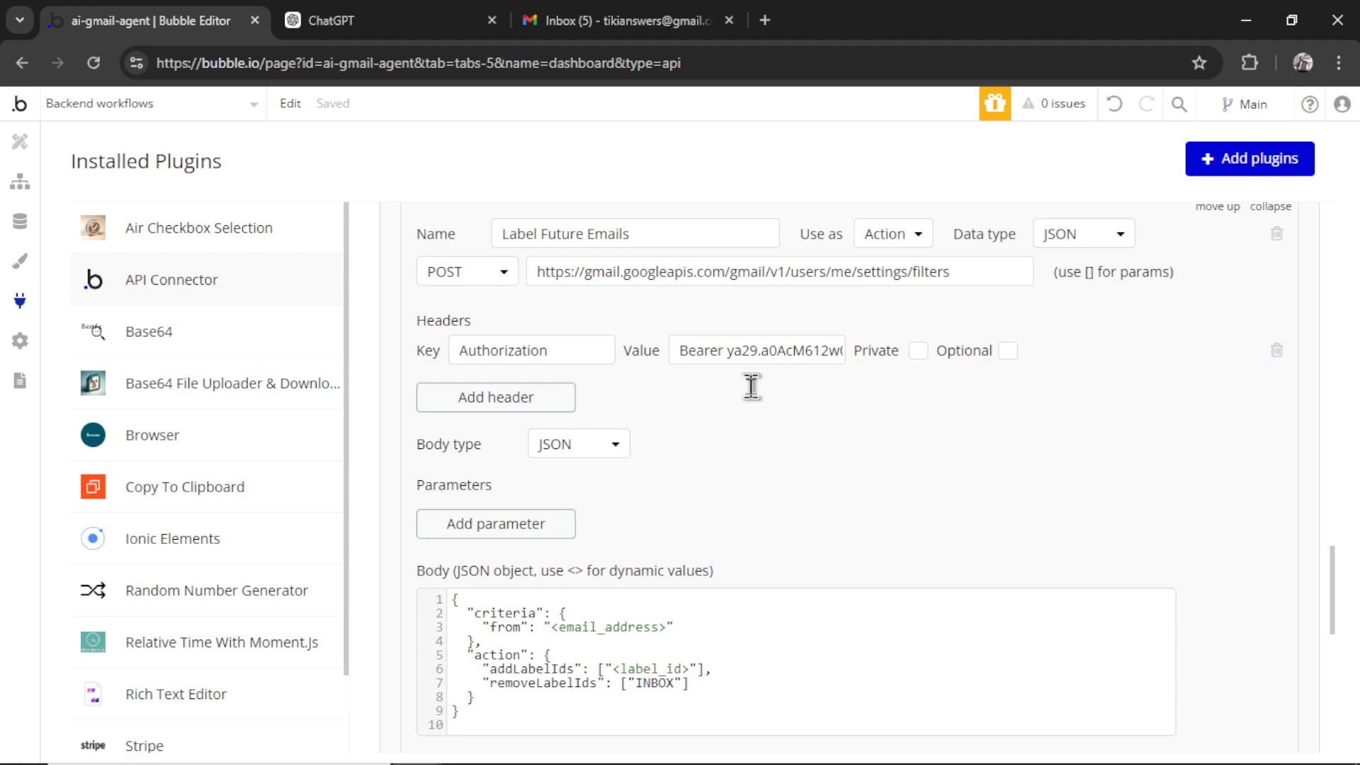
{"action": "key", "text": "alt+Tab"}
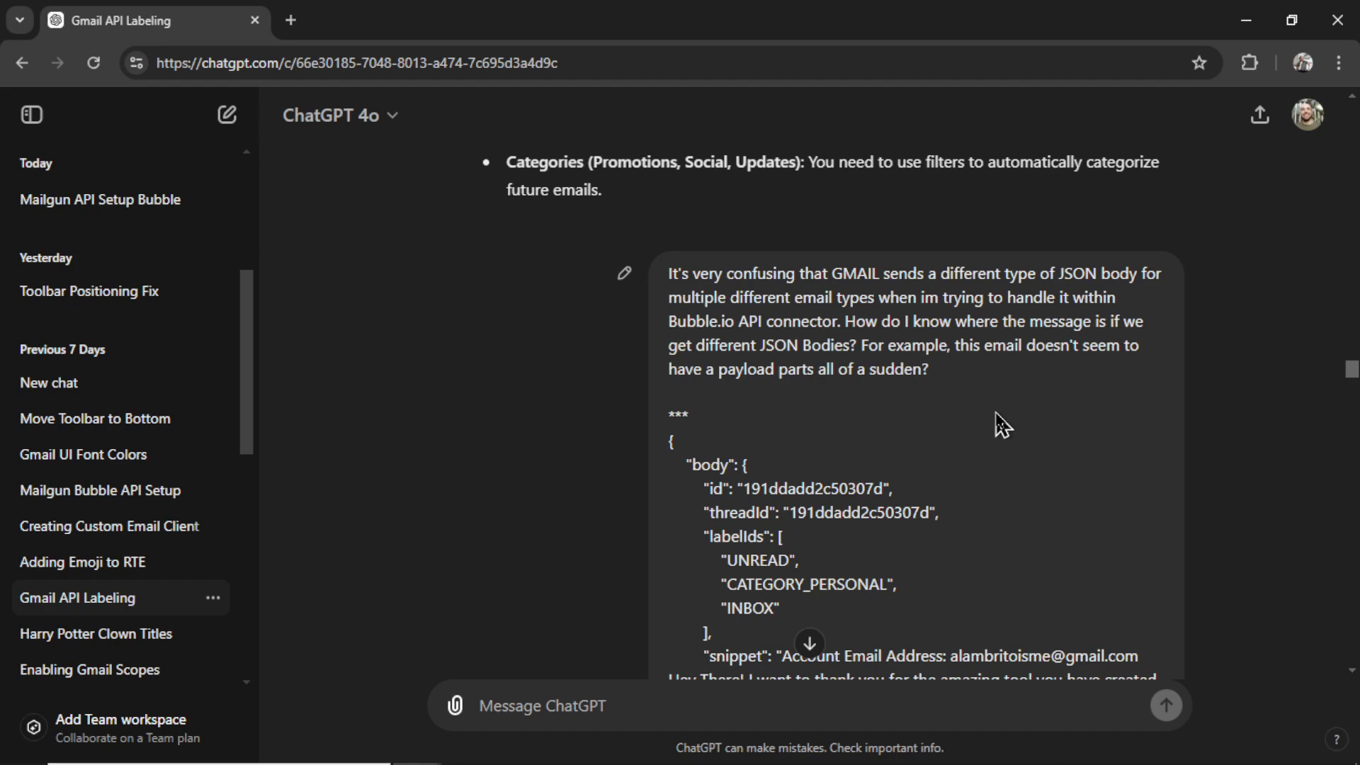
Step: Highlight 'Bubble.io API connector' and 'For example' in the question, then switch to Bubble's request data
{"action": "left_click_drag", "start_coordinate": [669, 320], "coordinate": [841, 321]}
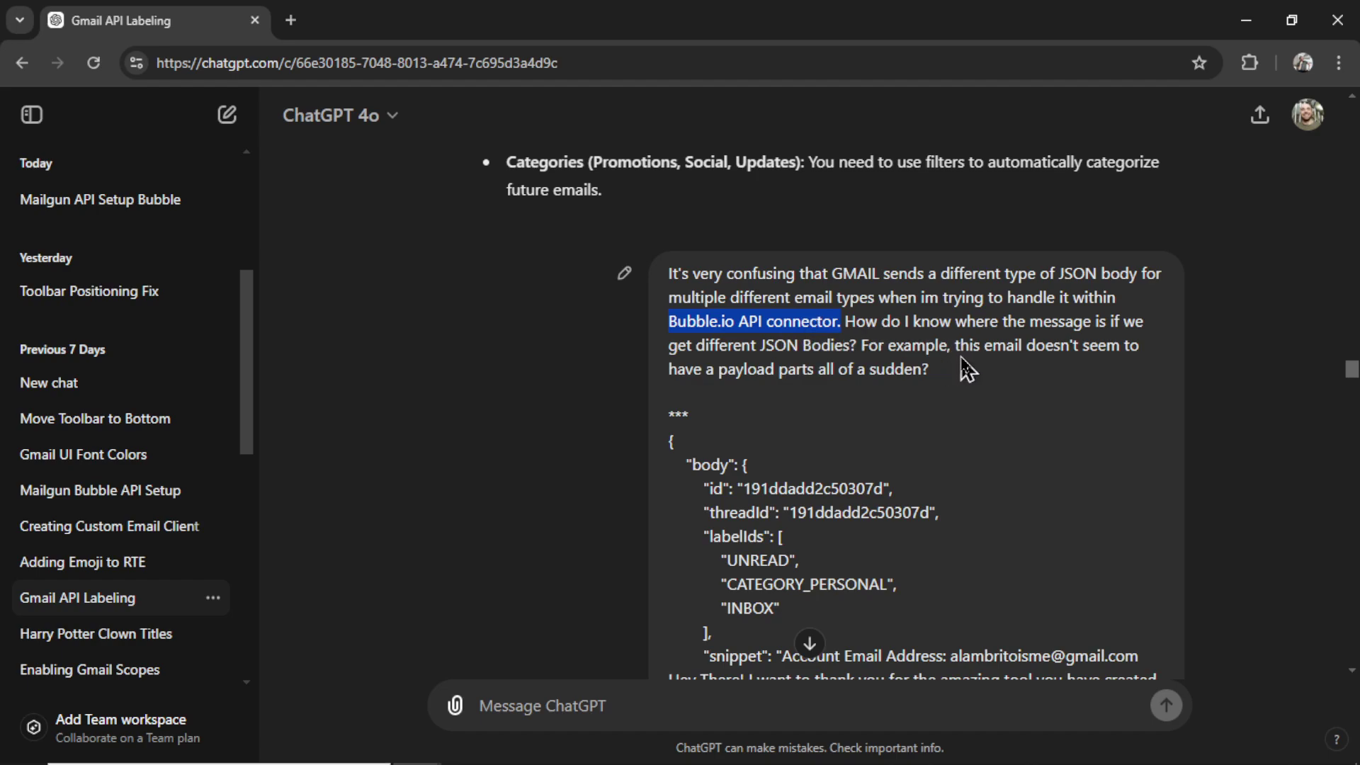
{"action": "left_click_drag", "start_coordinate": [858, 345], "coordinate": [949, 349]}
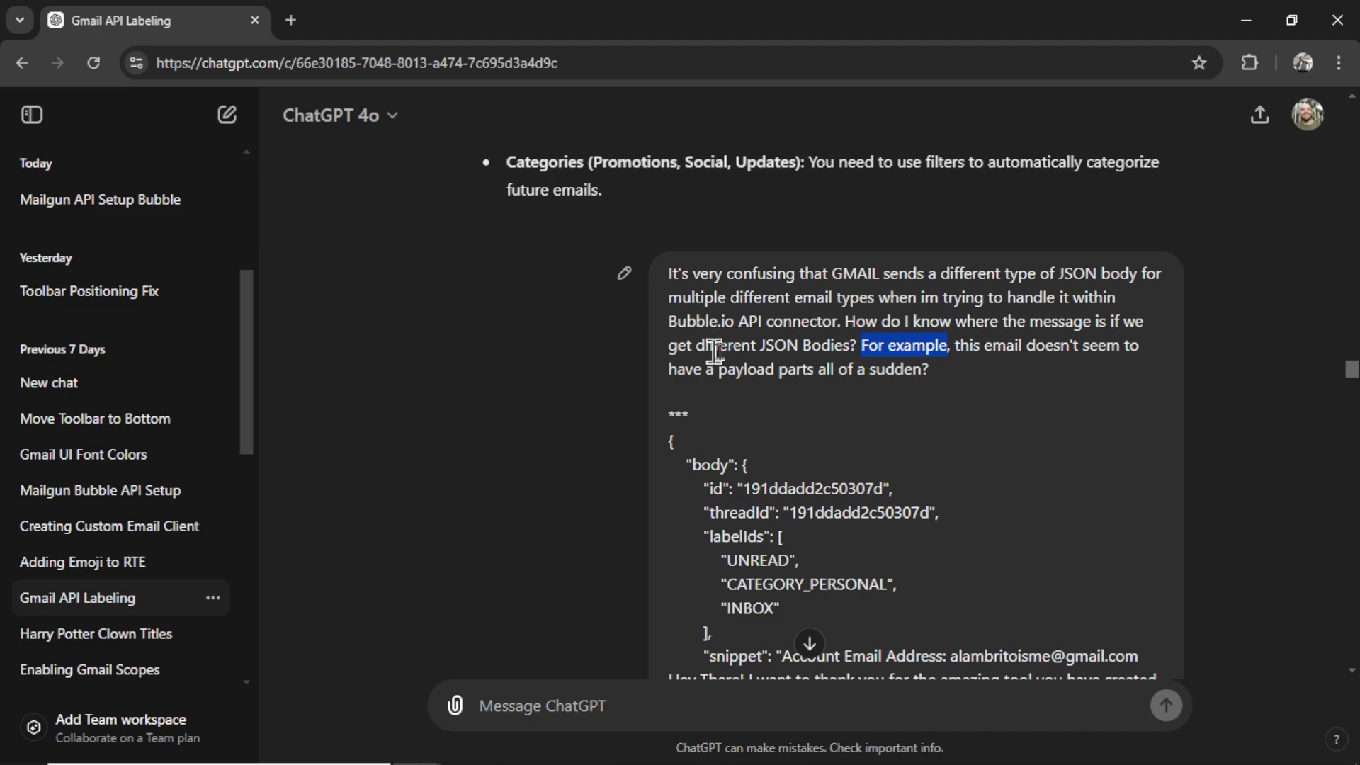
{"action": "key", "text": "alt+Tab"}
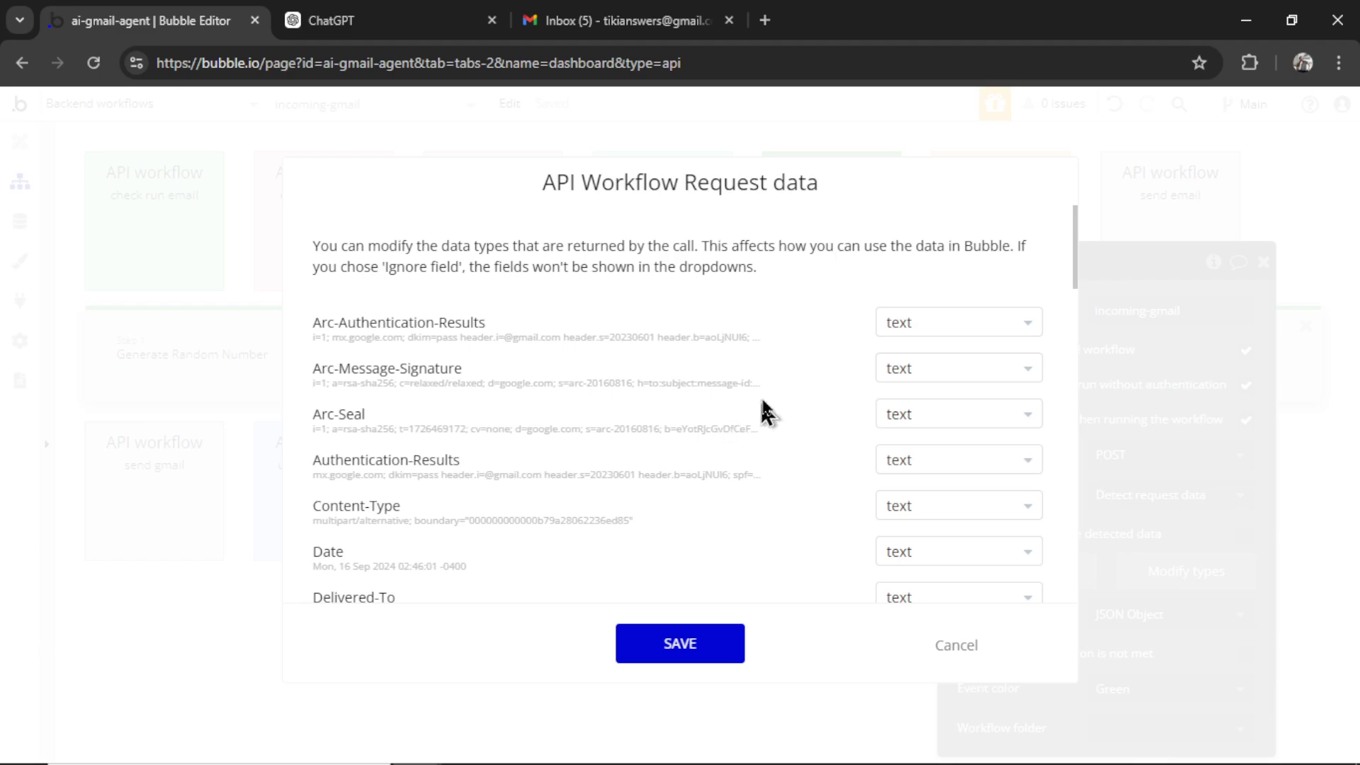
Step: Scroll the detected request fields down to body-plain and highlight the body-html sample value
{"action": "scroll", "coordinate": [1081, 256], "scroll_direction": "down", "scroll_amount": 2}
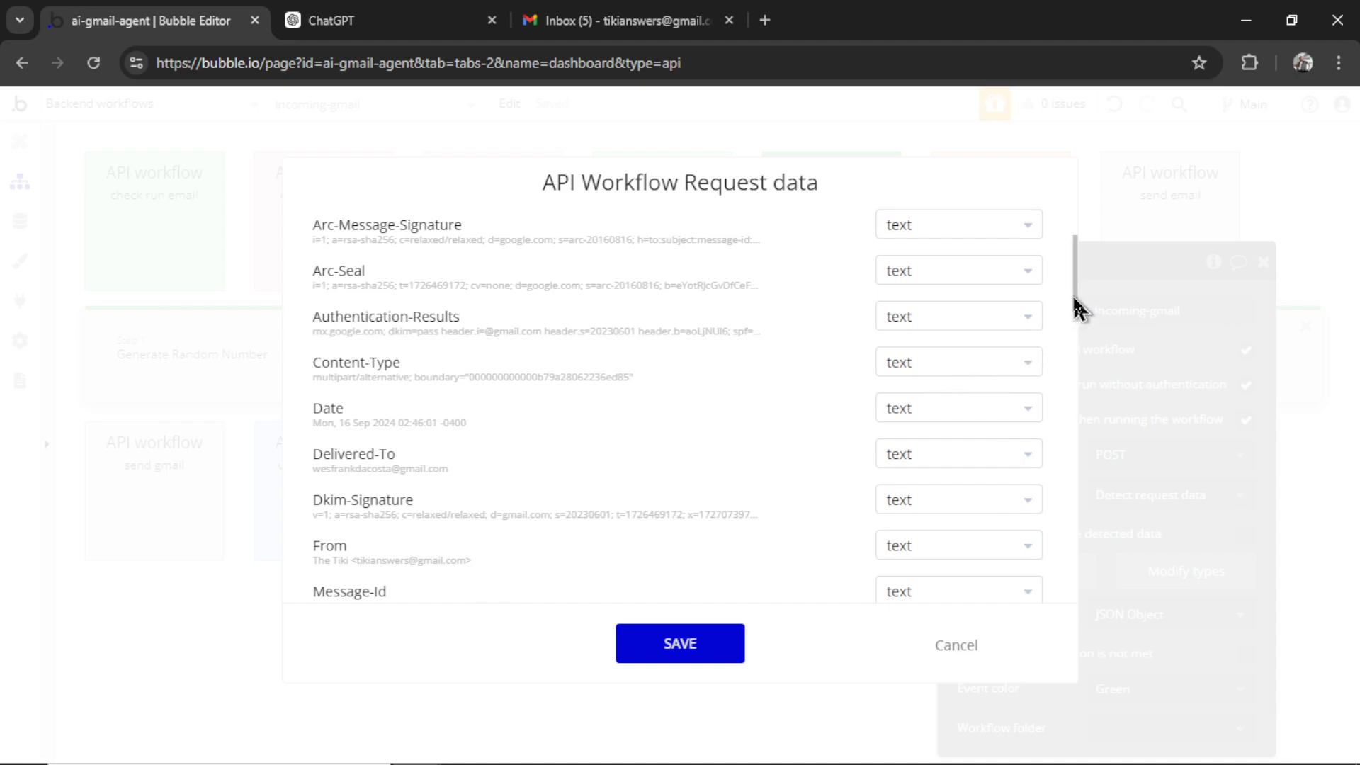
{"action": "left_click_drag", "start_coordinate": [1069, 304], "coordinate": [1076, 467]}
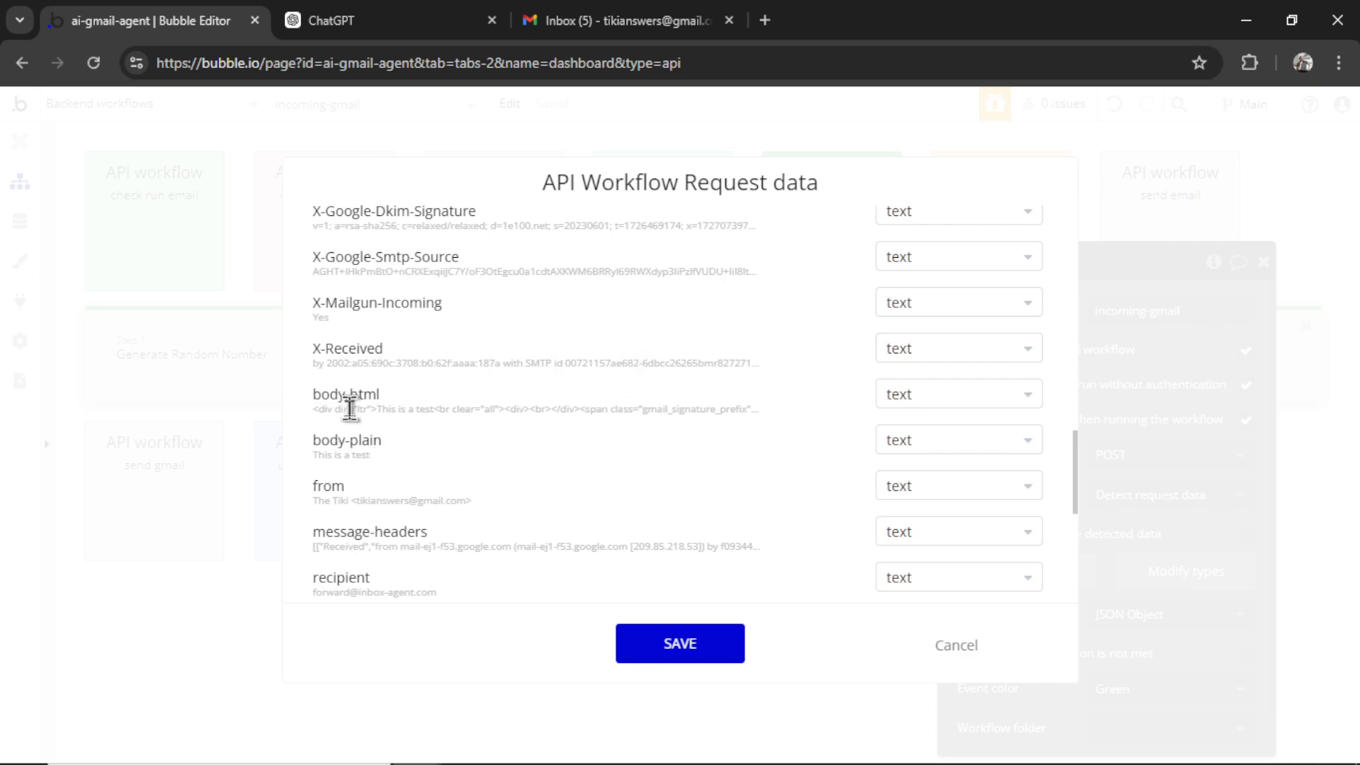
{"action": "left_click_drag", "start_coordinate": [349, 408], "coordinate": [433, 410]}
{"action": "left_click", "coordinate": [470, 425]}
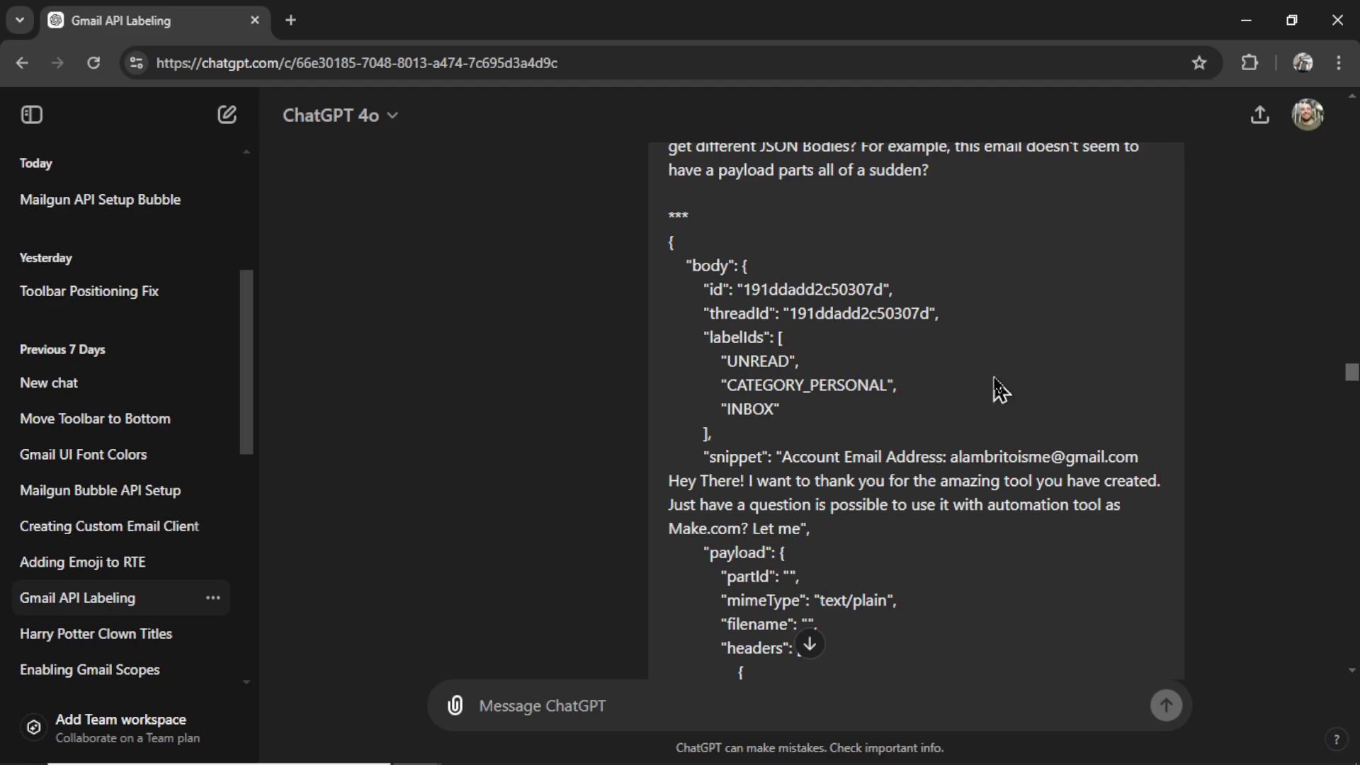
{"action": "scroll", "coordinate": [999, 386], "scroll_direction": "down", "scroll_amount": 20}
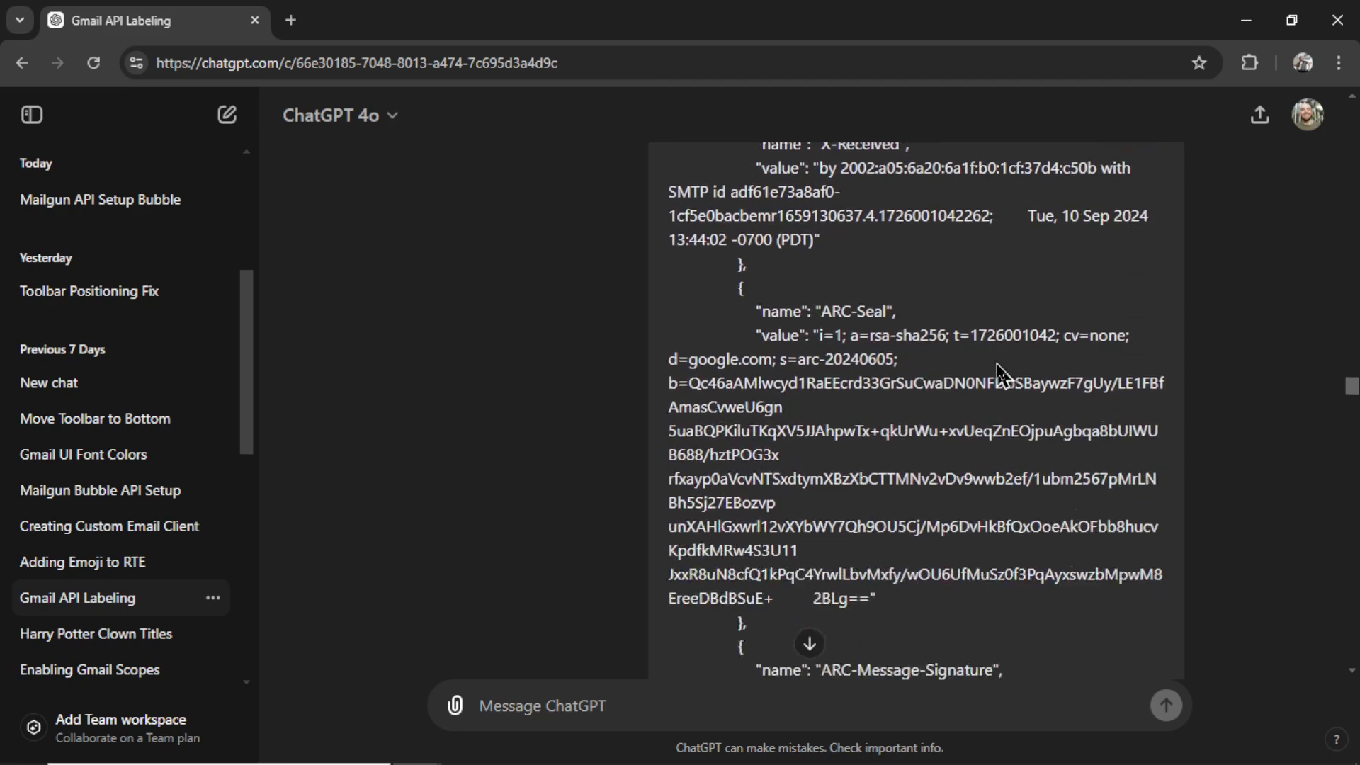
{"action": "scroll", "coordinate": [999, 376], "scroll_direction": "down", "scroll_amount": 15}
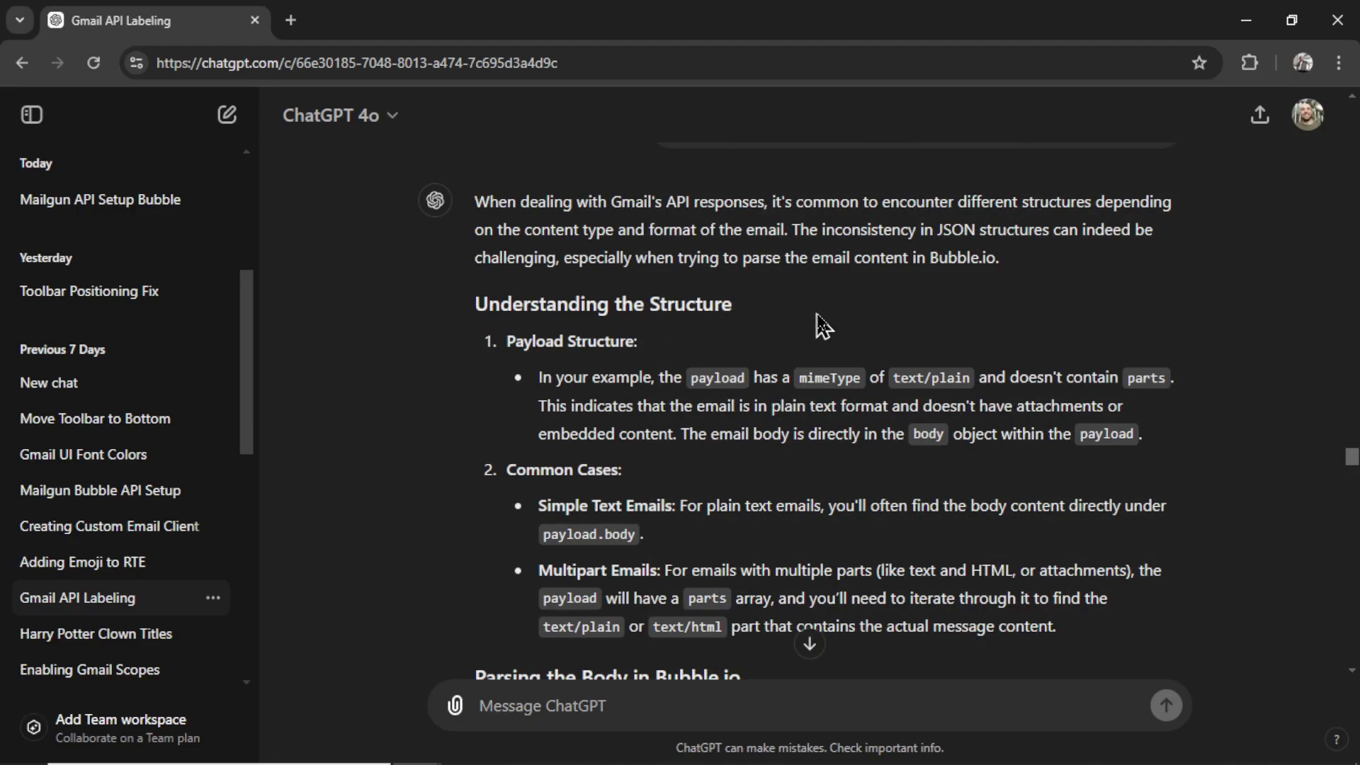
{"action": "left_click_drag", "start_coordinate": [882, 202], "coordinate": [1095, 205]}
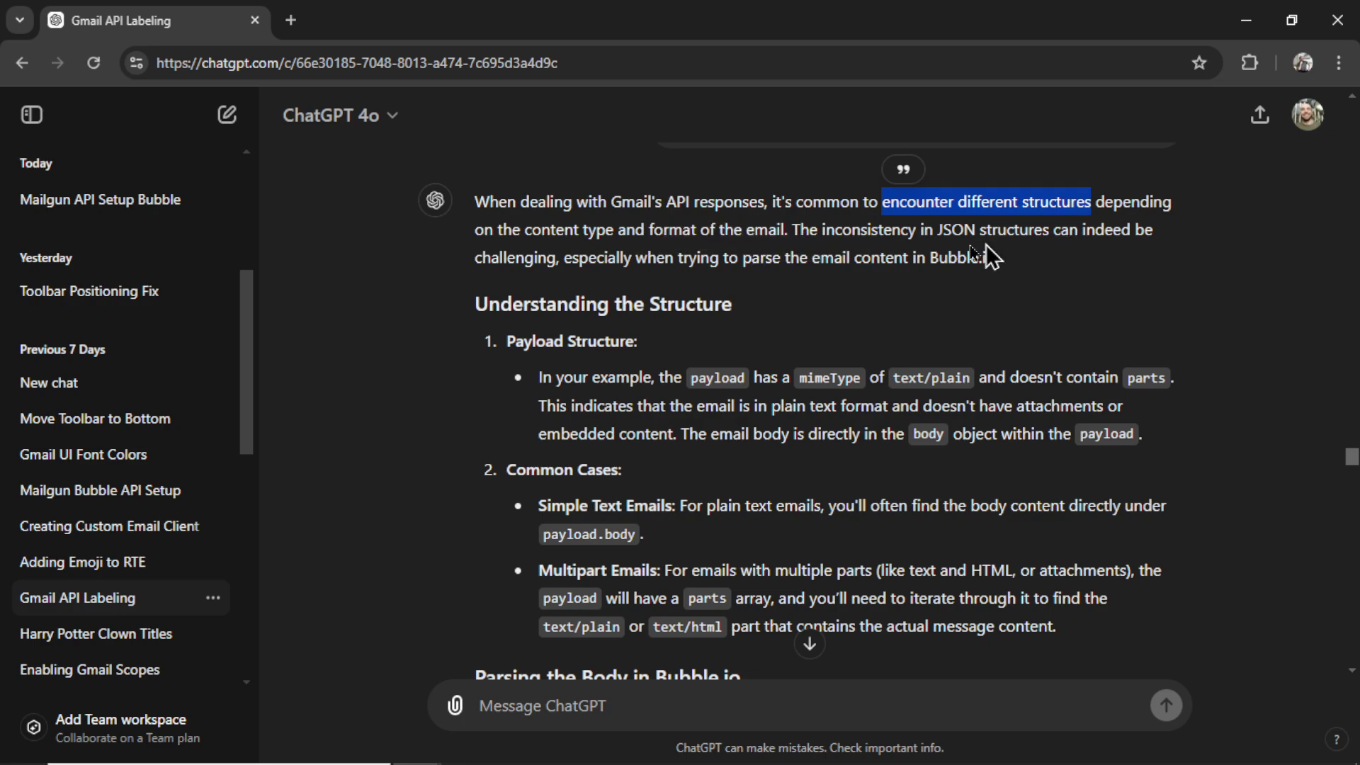
{"action": "left_click_drag", "start_coordinate": [524, 228], "coordinate": [789, 230]}
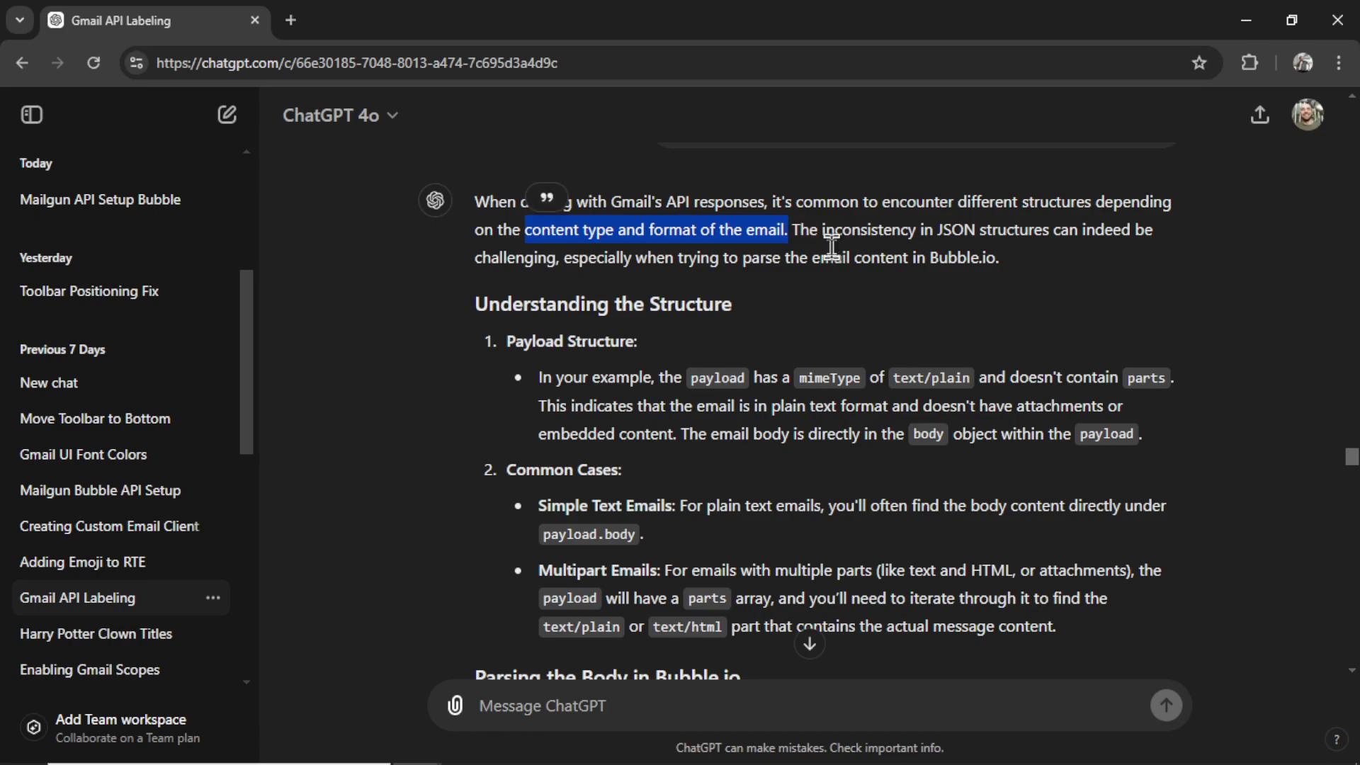
{"action": "scroll", "coordinate": [831, 246], "scroll_direction": "down", "scroll_amount": 2}
{"action": "triple_click", "coordinate": [521, 212]}
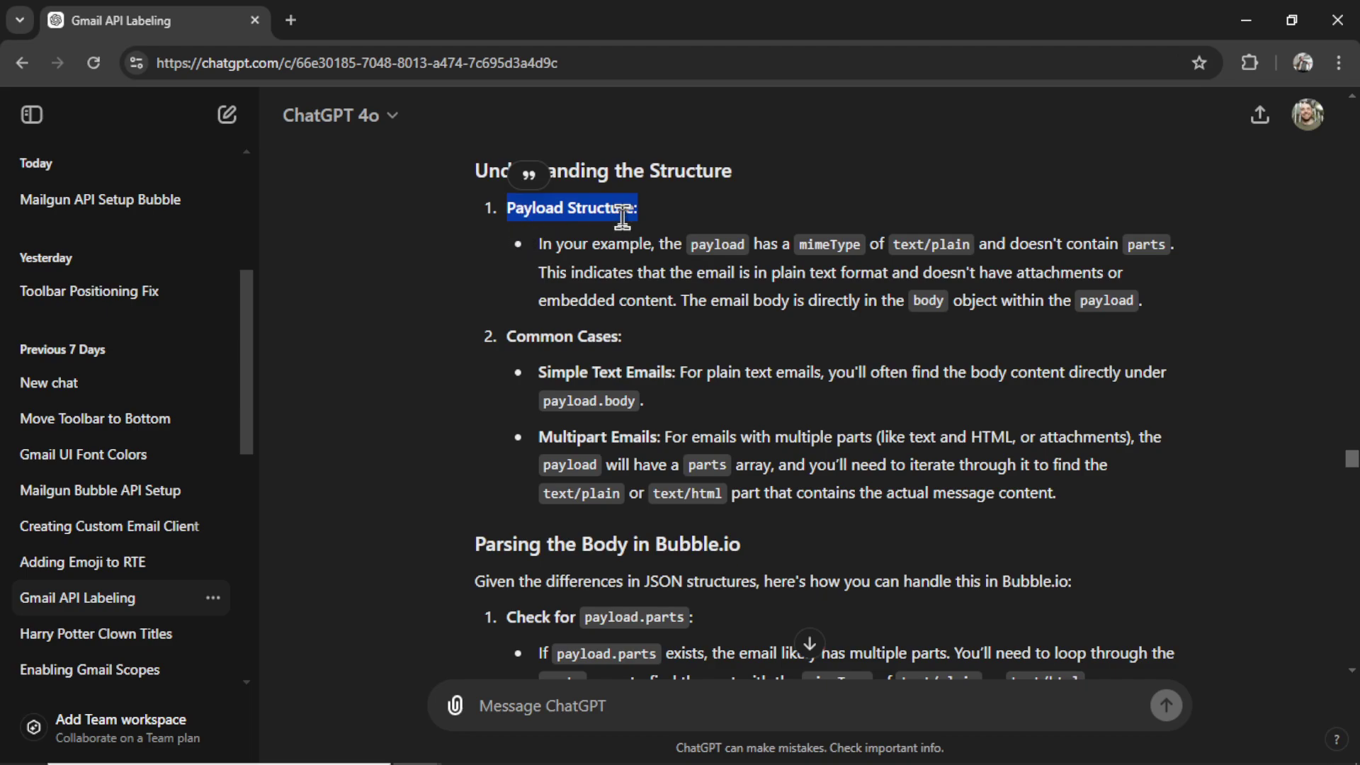
{"action": "left_click_drag", "start_coordinate": [797, 246], "coordinate": [876, 248]}
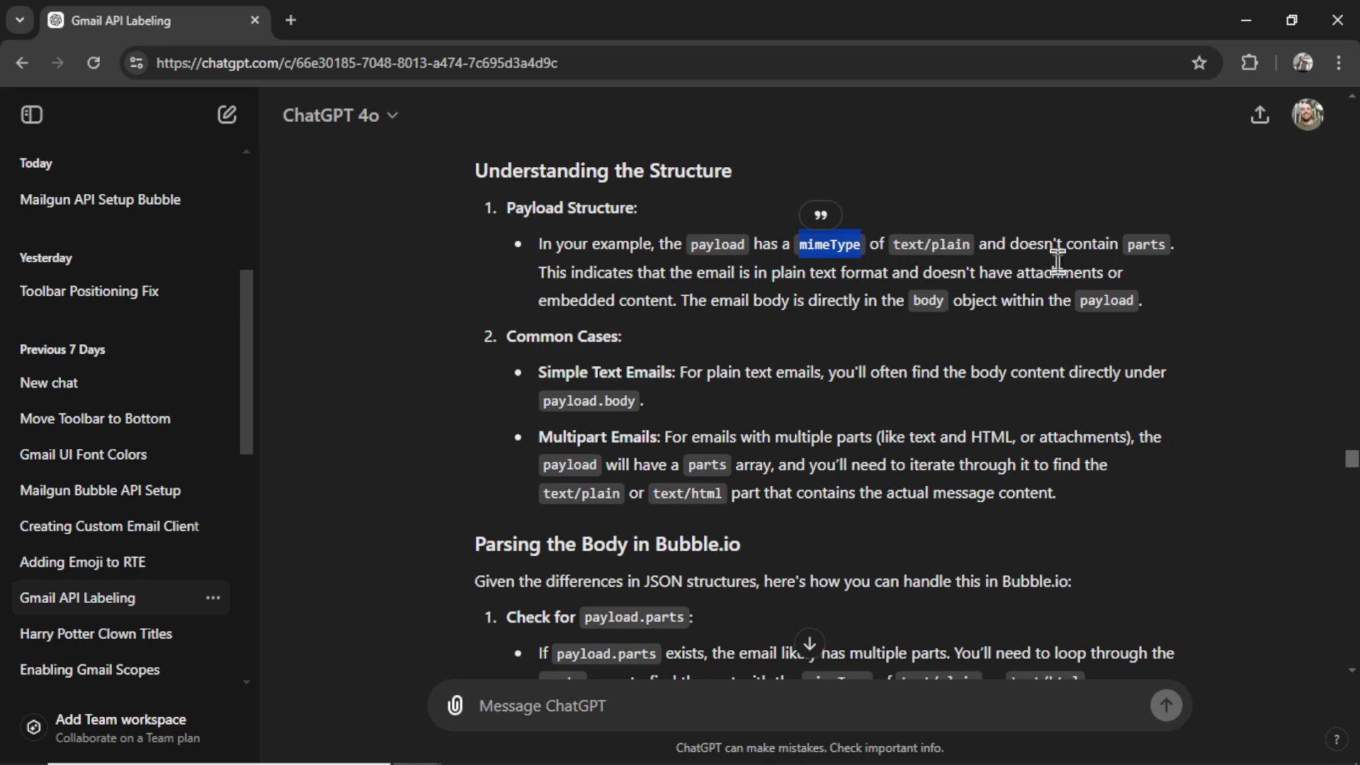
{"action": "left_click_drag", "start_coordinate": [1123, 245], "coordinate": [1168, 250]}
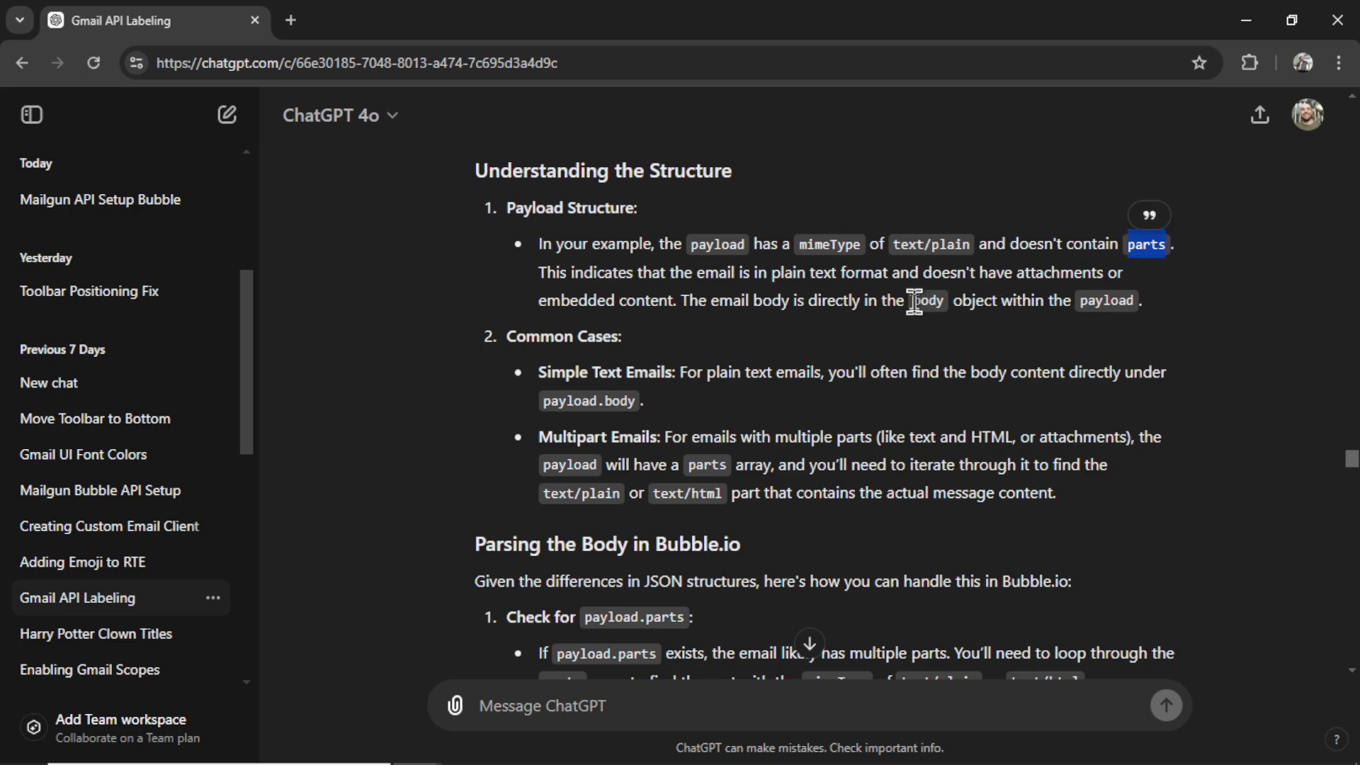
{"action": "left_click_drag", "start_coordinate": [916, 300], "coordinate": [939, 302]}
{"action": "scroll", "coordinate": [941, 304], "scroll_direction": "down", "scroll_amount": 5}
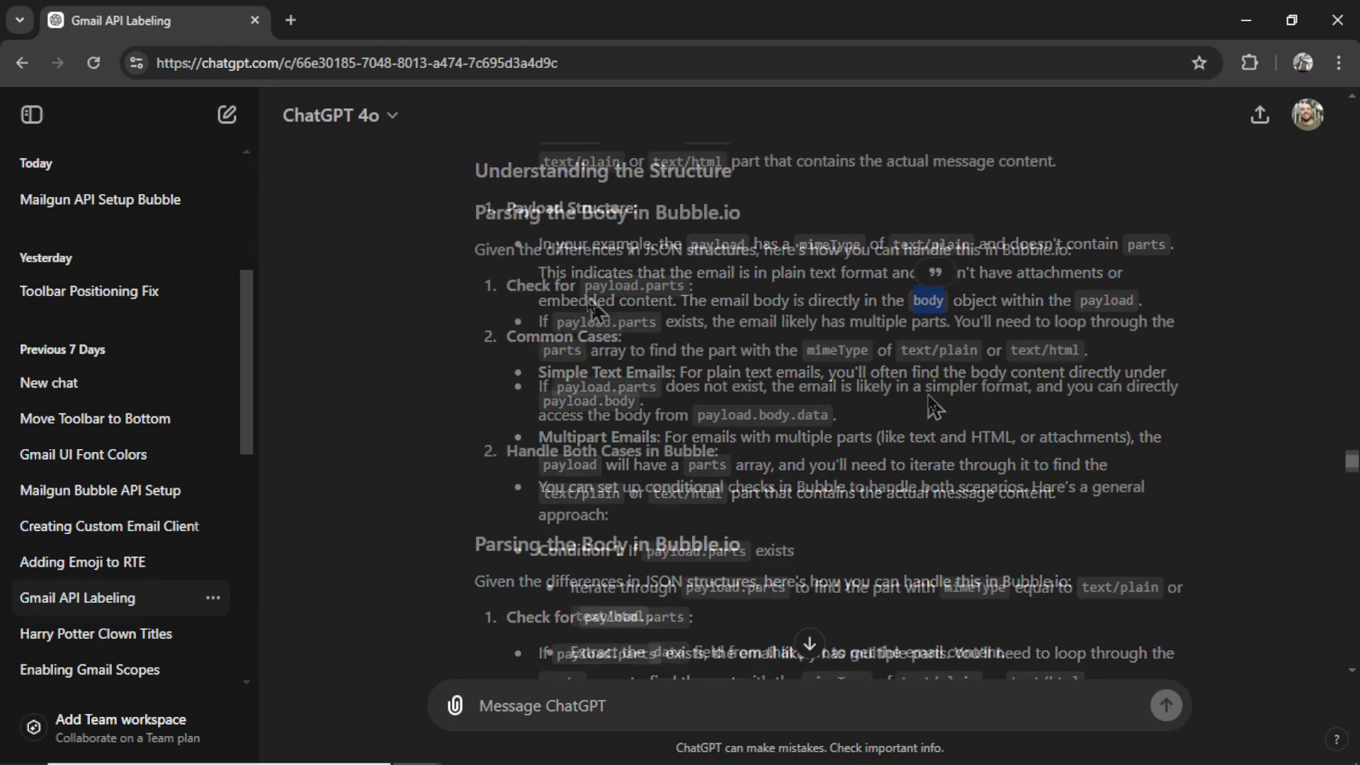
{"action": "left_click_drag", "start_coordinate": [478, 214], "coordinate": [541, 214]}
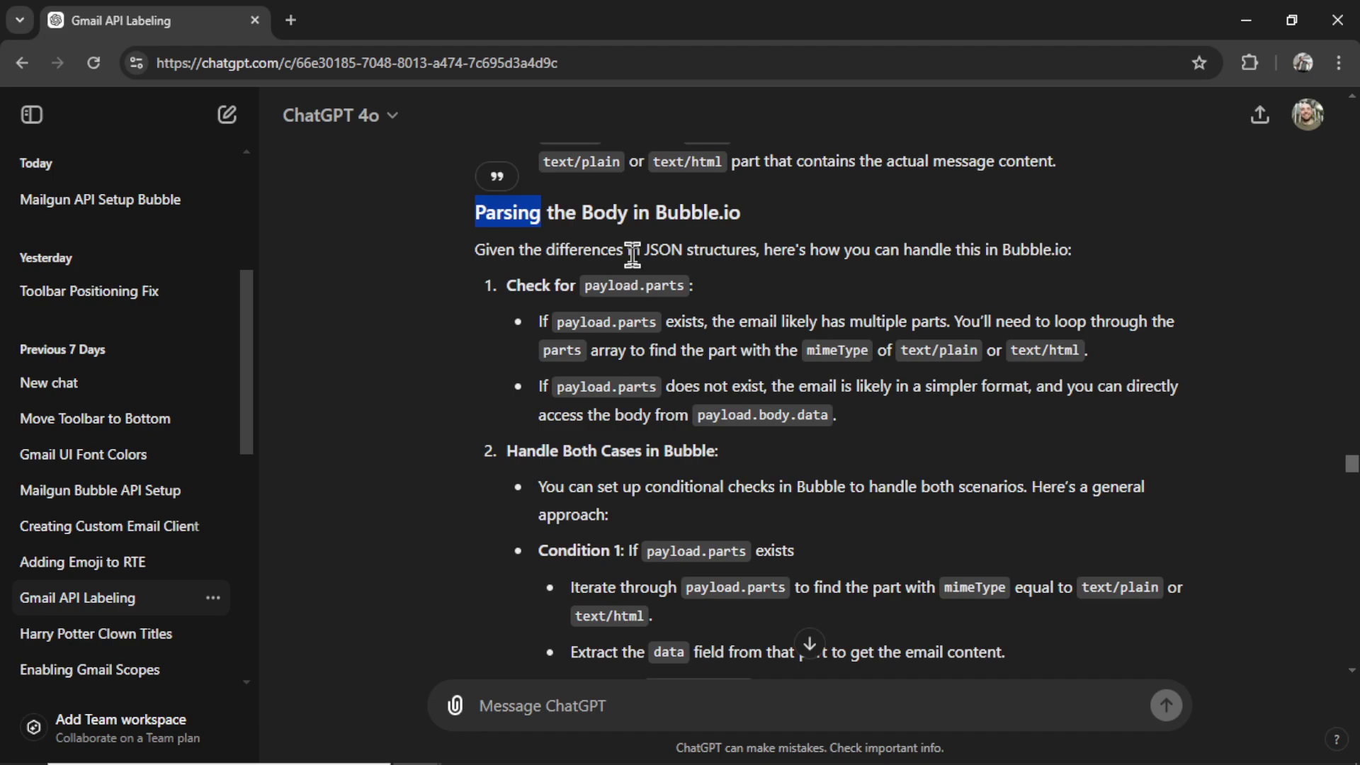
{"action": "scroll", "coordinate": [631, 253], "scroll_direction": "down", "scroll_amount": 2}
{"action": "left_click_drag", "start_coordinate": [507, 319], "coordinate": [720, 327]}
{"action": "scroll", "coordinate": [648, 365], "scroll_direction": "down", "scroll_amount": 1}
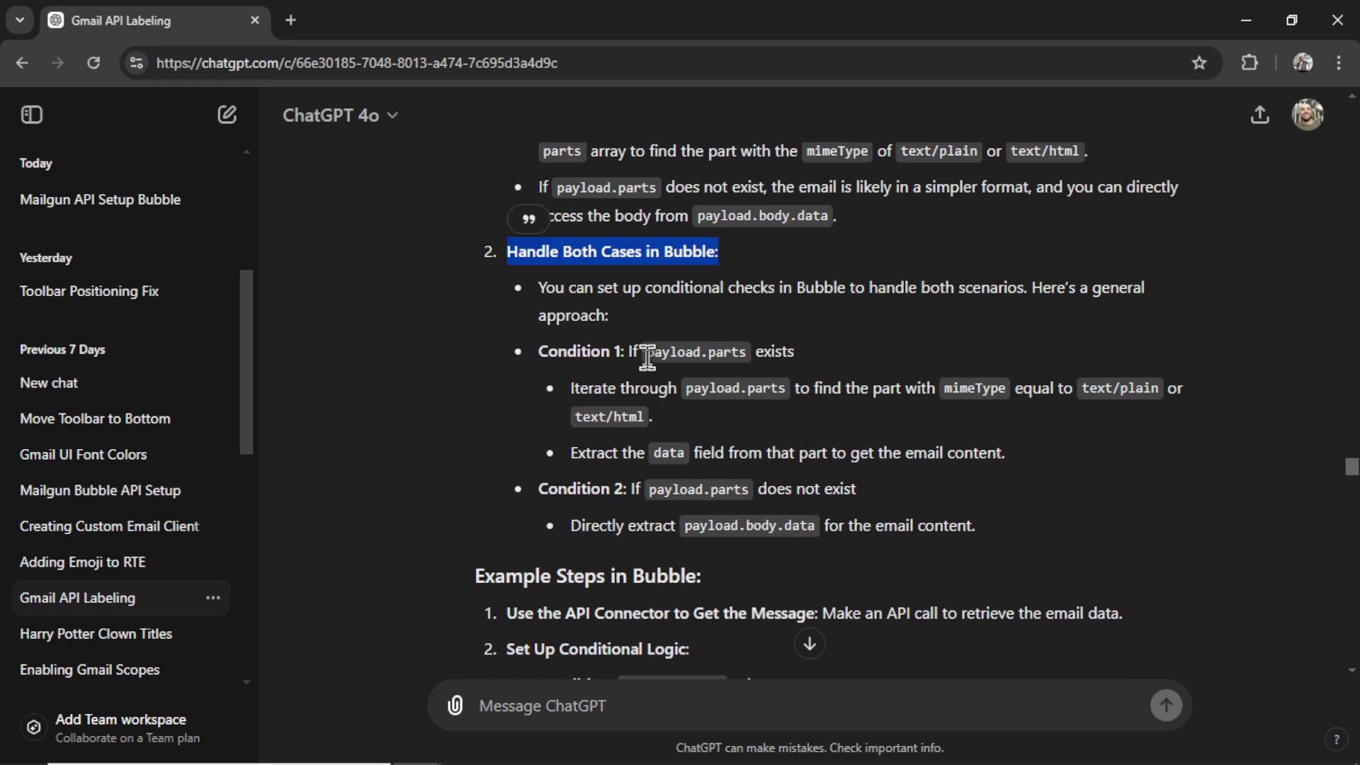
{"action": "left_click_drag", "start_coordinate": [646, 358], "coordinate": [755, 358]}
{"action": "scroll", "coordinate": [849, 439], "scroll_direction": "down", "scroll_amount": 2}
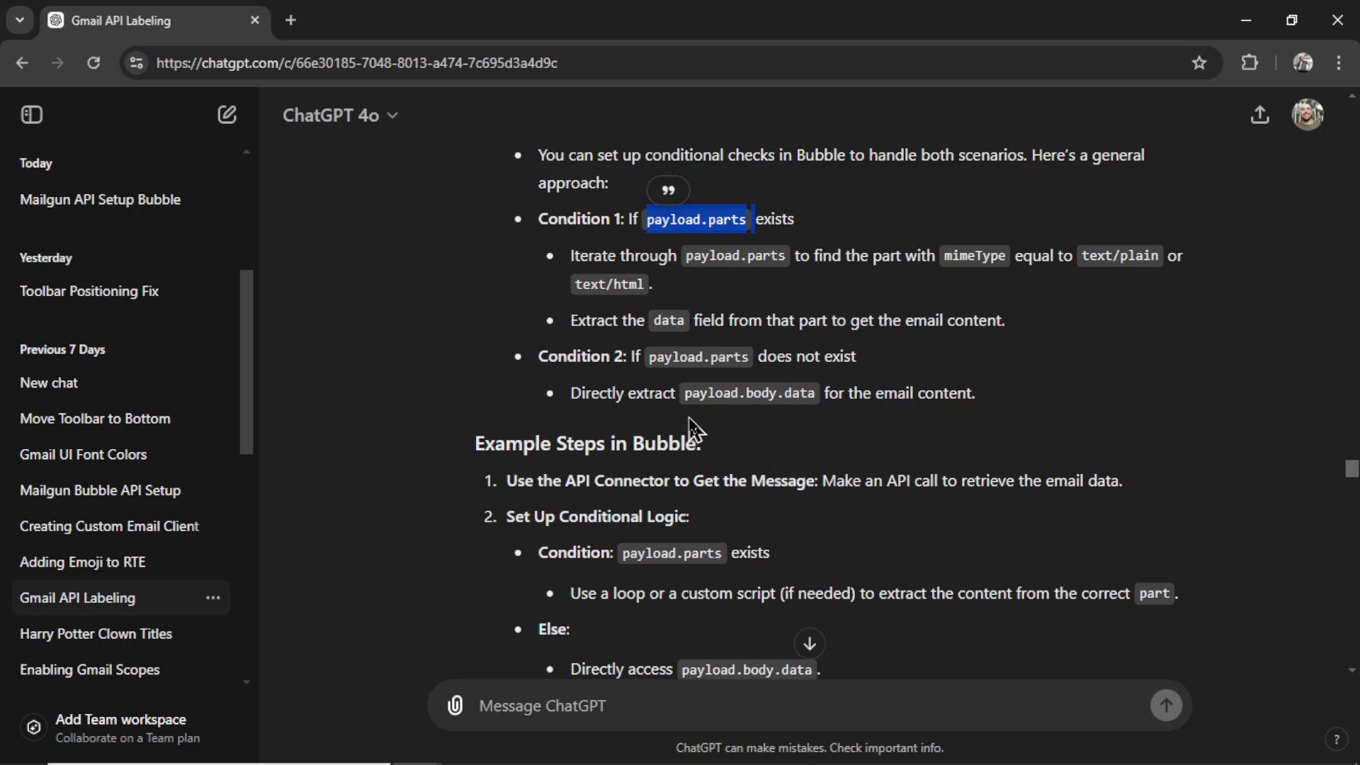
{"action": "left_click_drag", "start_coordinate": [683, 394], "coordinate": [822, 417]}
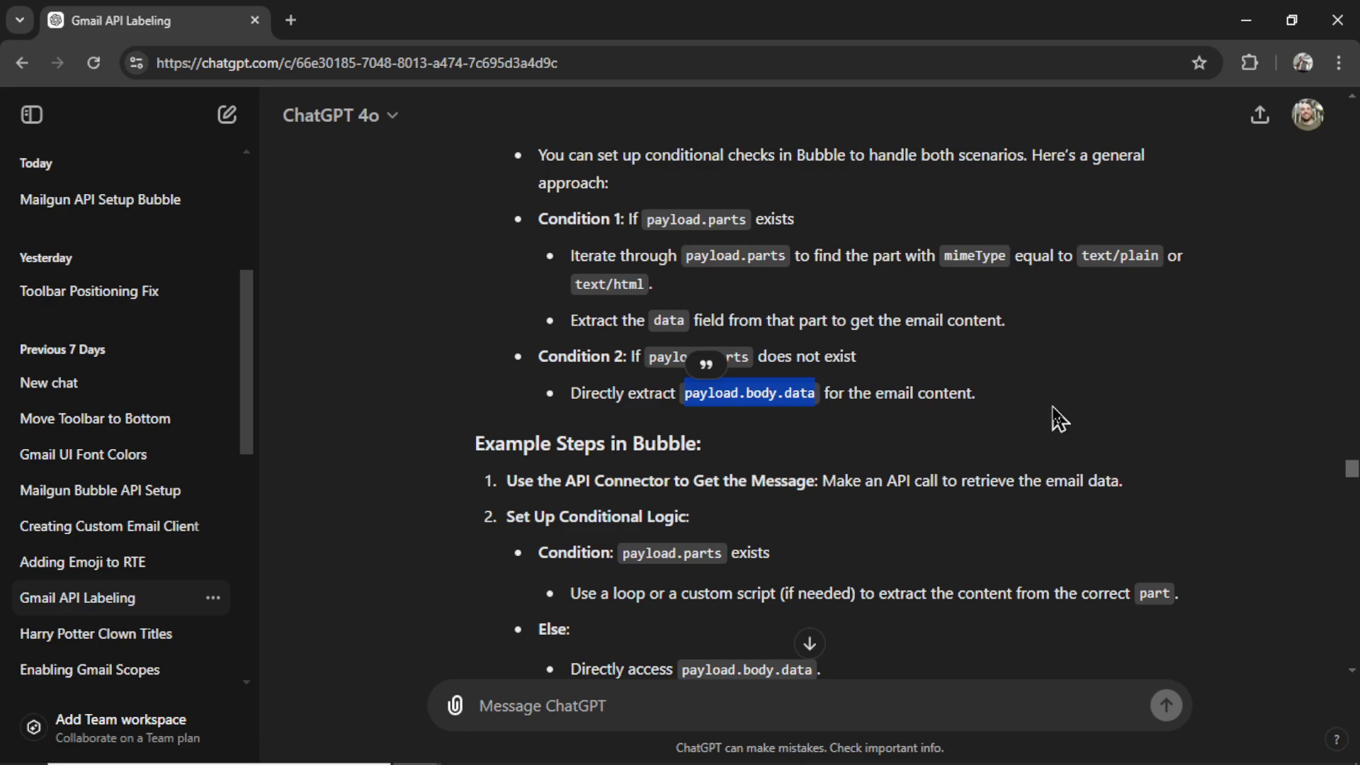
{"action": "scroll", "coordinate": [814, 567], "scroll_direction": "down", "scroll_amount": 3}
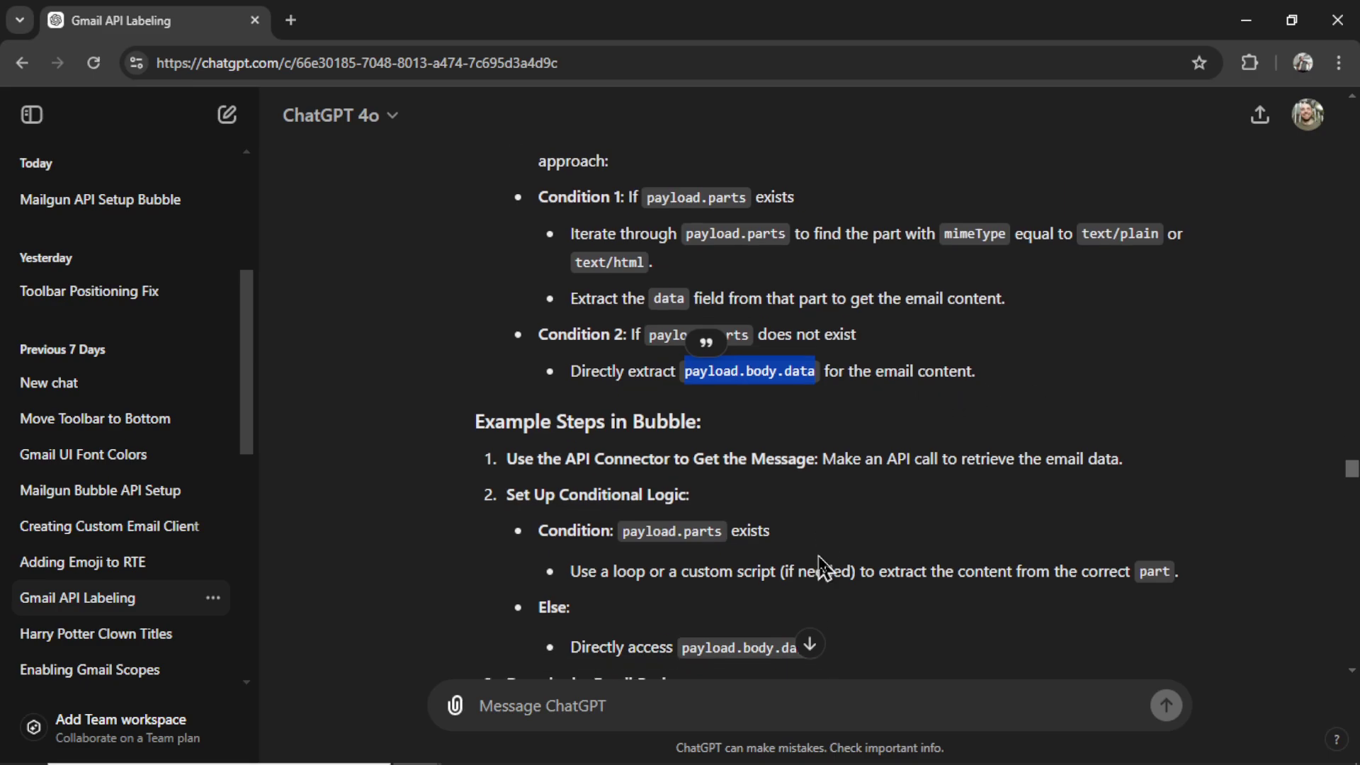
{"action": "scroll", "coordinate": [884, 504], "scroll_direction": "down", "scroll_amount": 1}
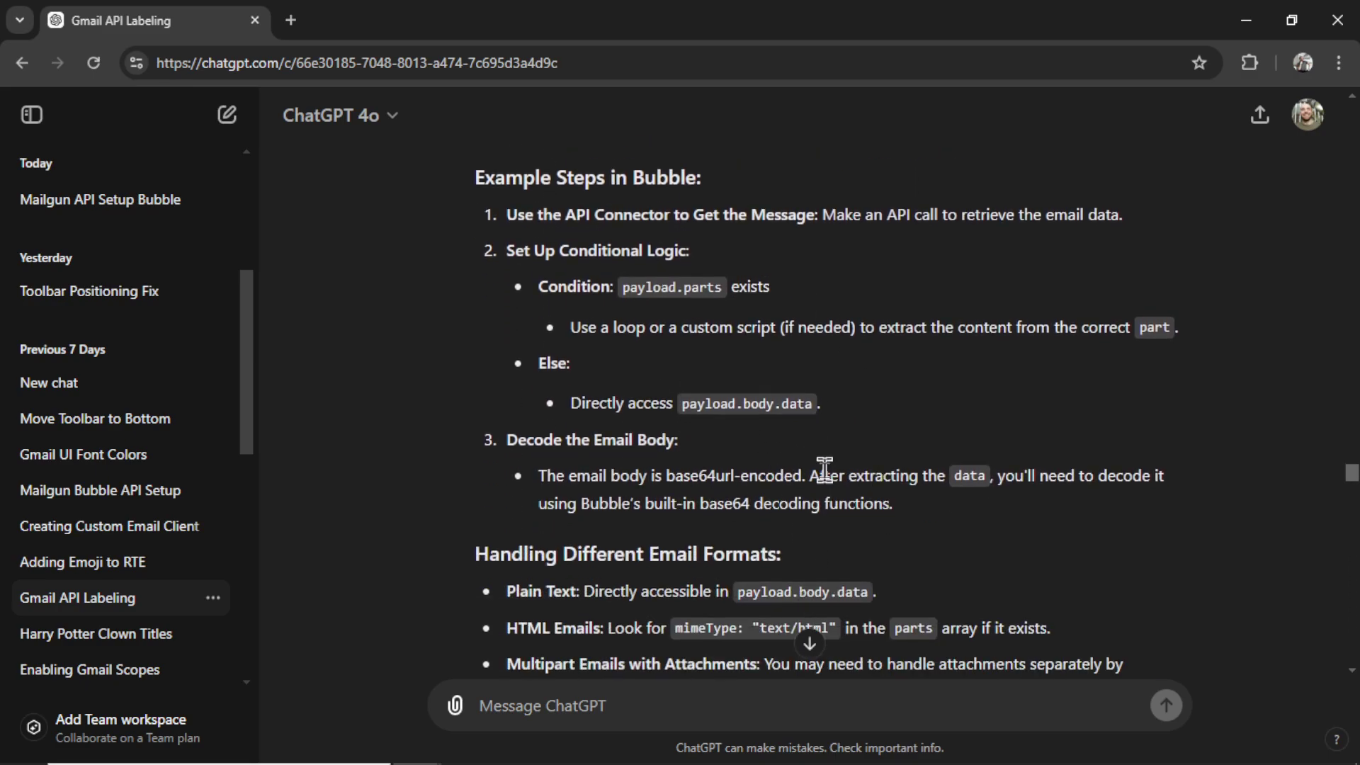
{"action": "scroll", "coordinate": [849, 474], "scroll_direction": "down", "scroll_amount": 2}
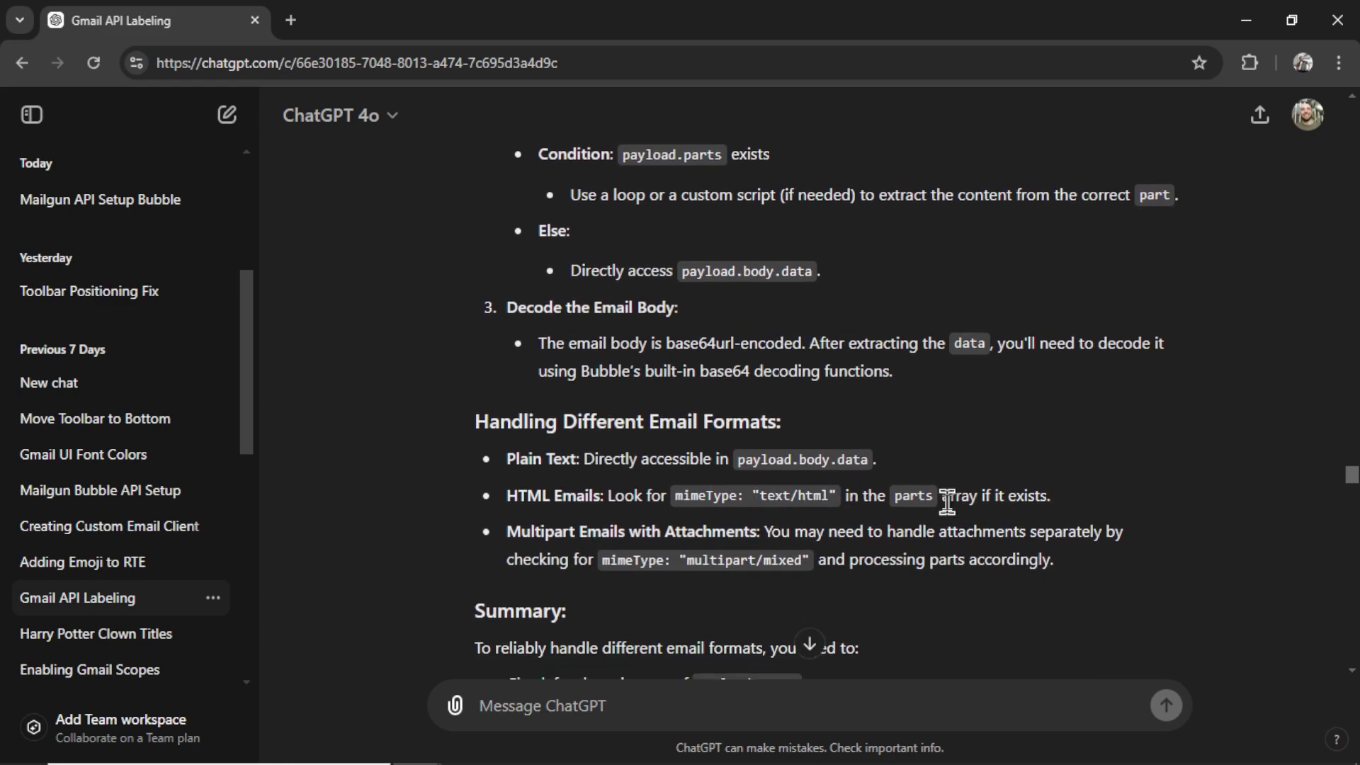
{"action": "scroll", "coordinate": [947, 501], "scroll_direction": "down", "scroll_amount": 3}
Step: Look over Bubble's backend workflows, then return to the ChatGPT conversation
{"action": "scroll", "coordinate": [928, 500], "scroll_direction": "down", "scroll_amount": 6}
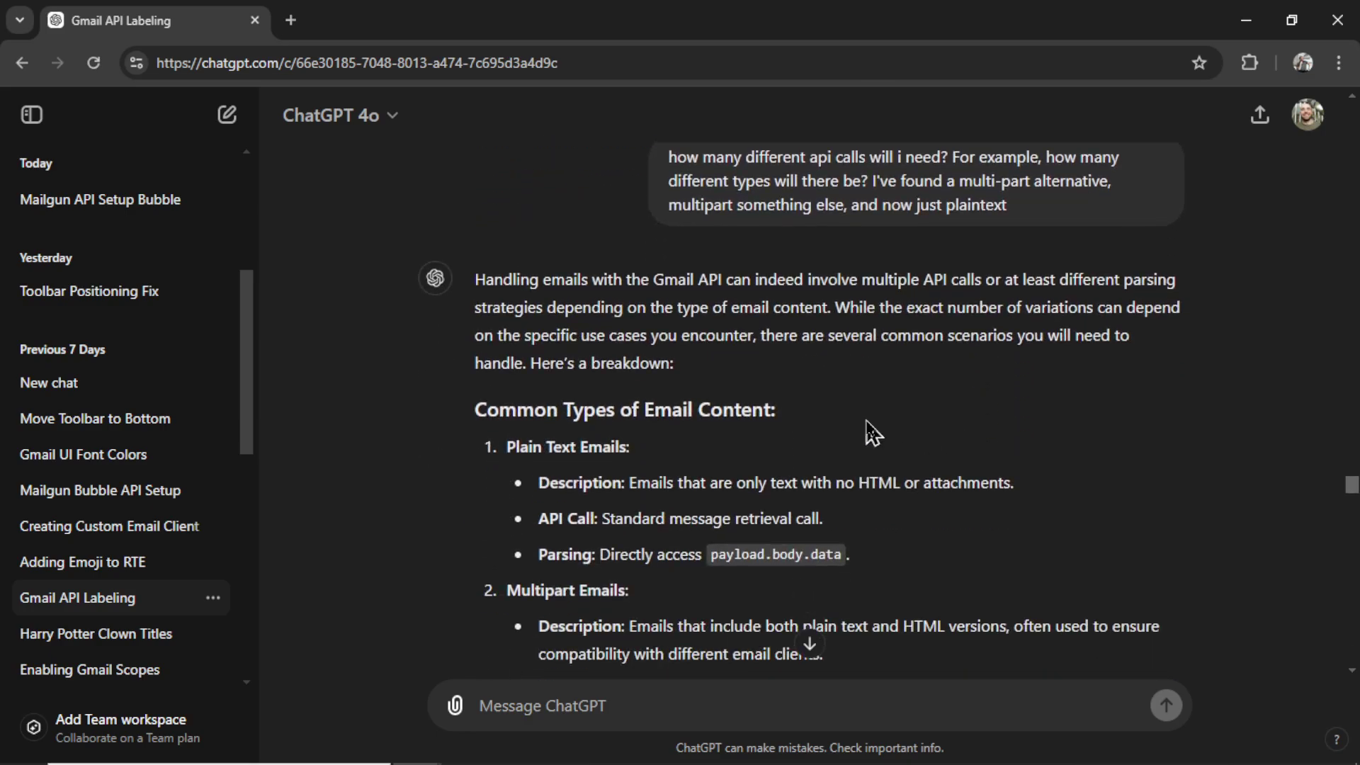
{"action": "key", "text": "alt+Tab"}
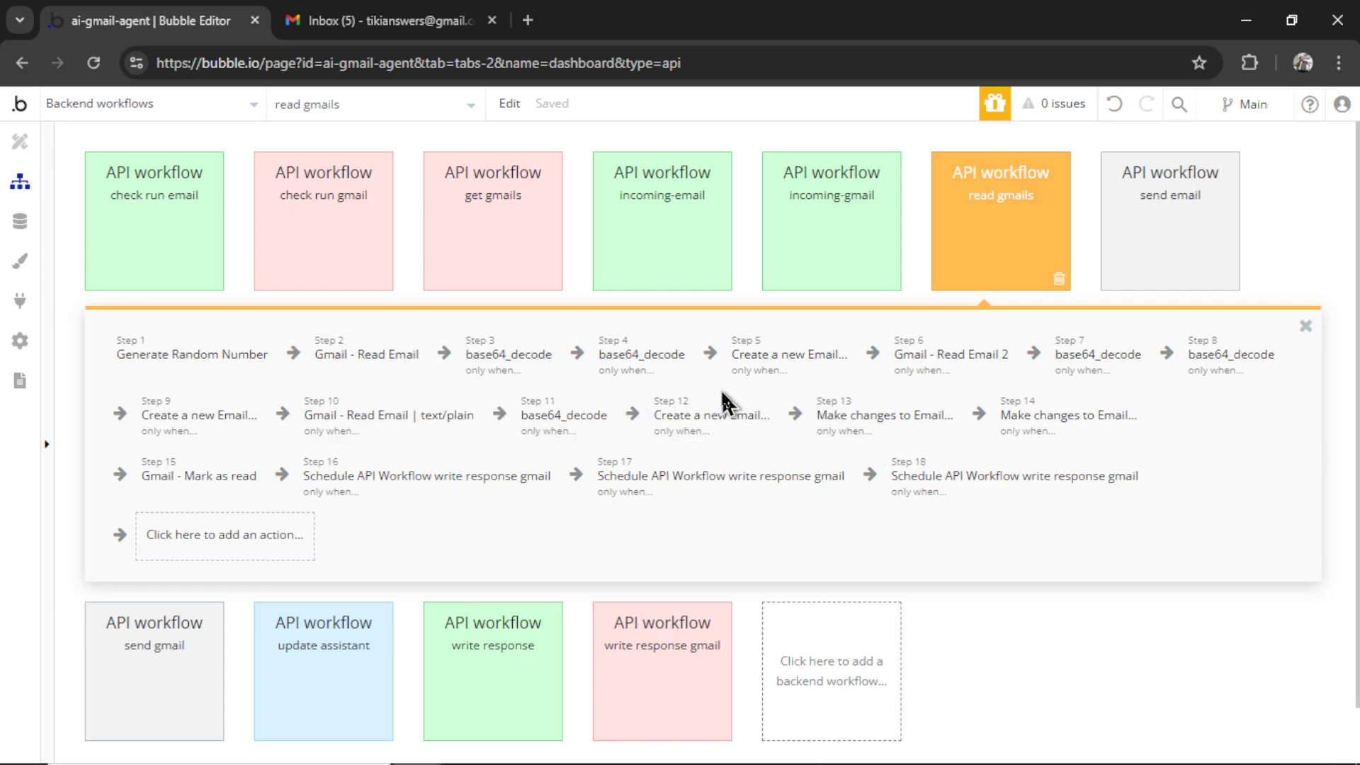
{"action": "key", "text": "alt+Tab"}
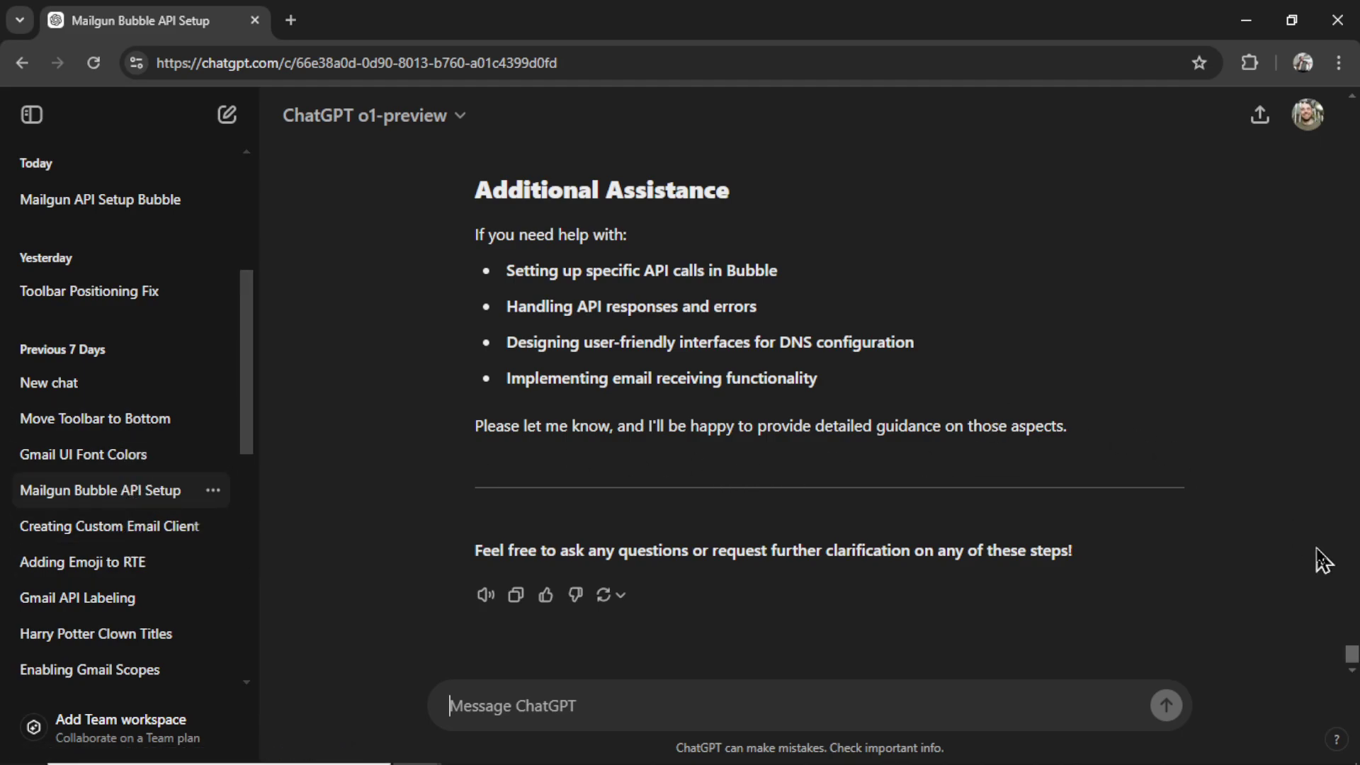
{"action": "scroll", "coordinate": [992, 397], "scroll_direction": "up", "scroll_amount": 20}
{"action": "left_click_drag", "start_coordinate": [665, 189], "coordinate": [1012, 196]}
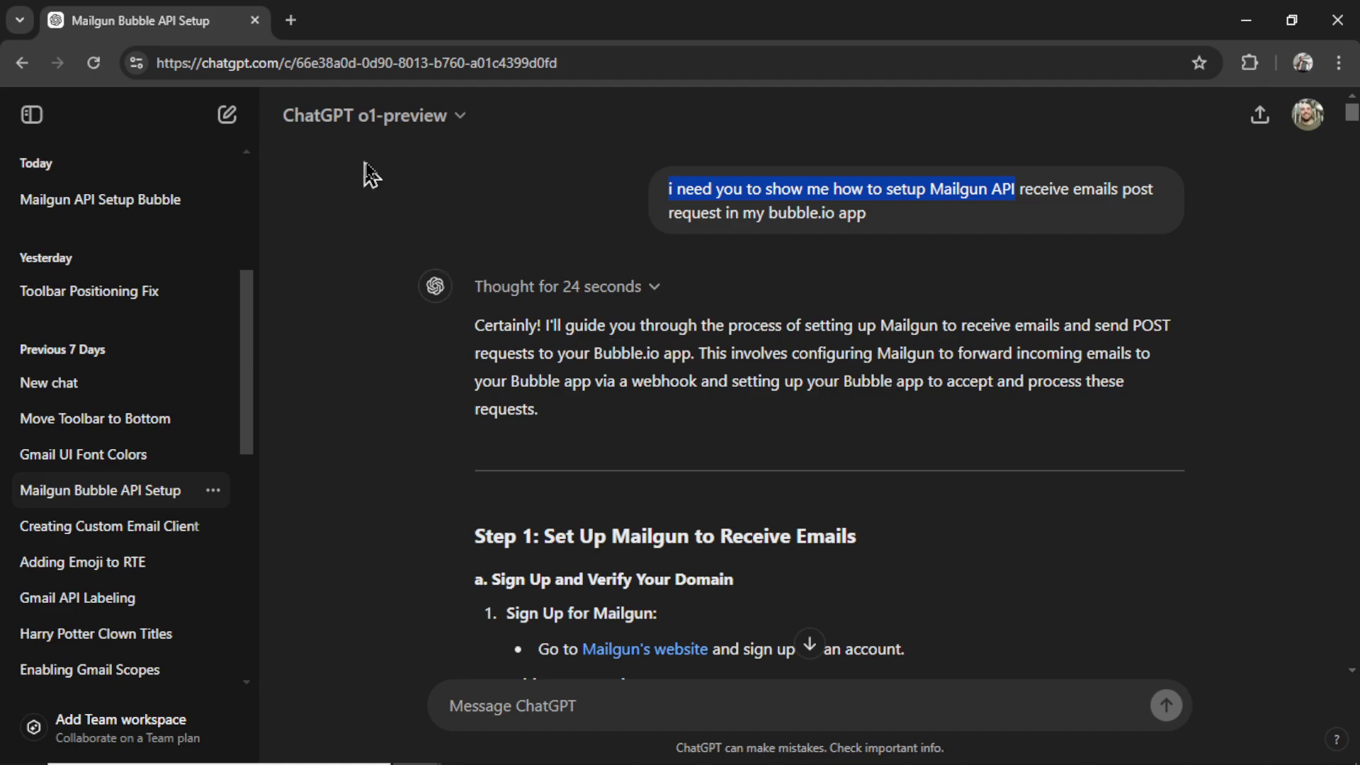
{"action": "scroll", "coordinate": [1259, 201], "scroll_direction": "down", "scroll_amount": 3}
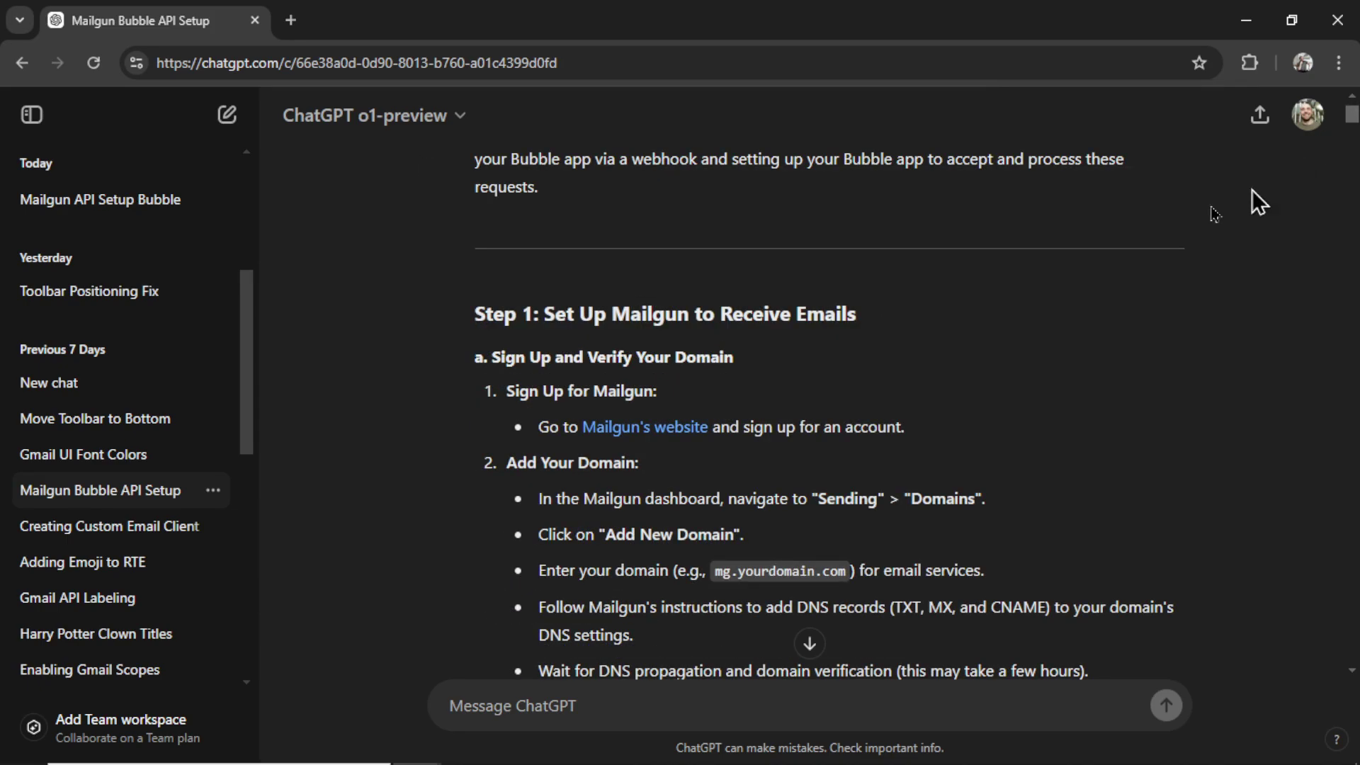
{"action": "scroll", "coordinate": [956, 436], "scroll_direction": "down", "scroll_amount": 2}
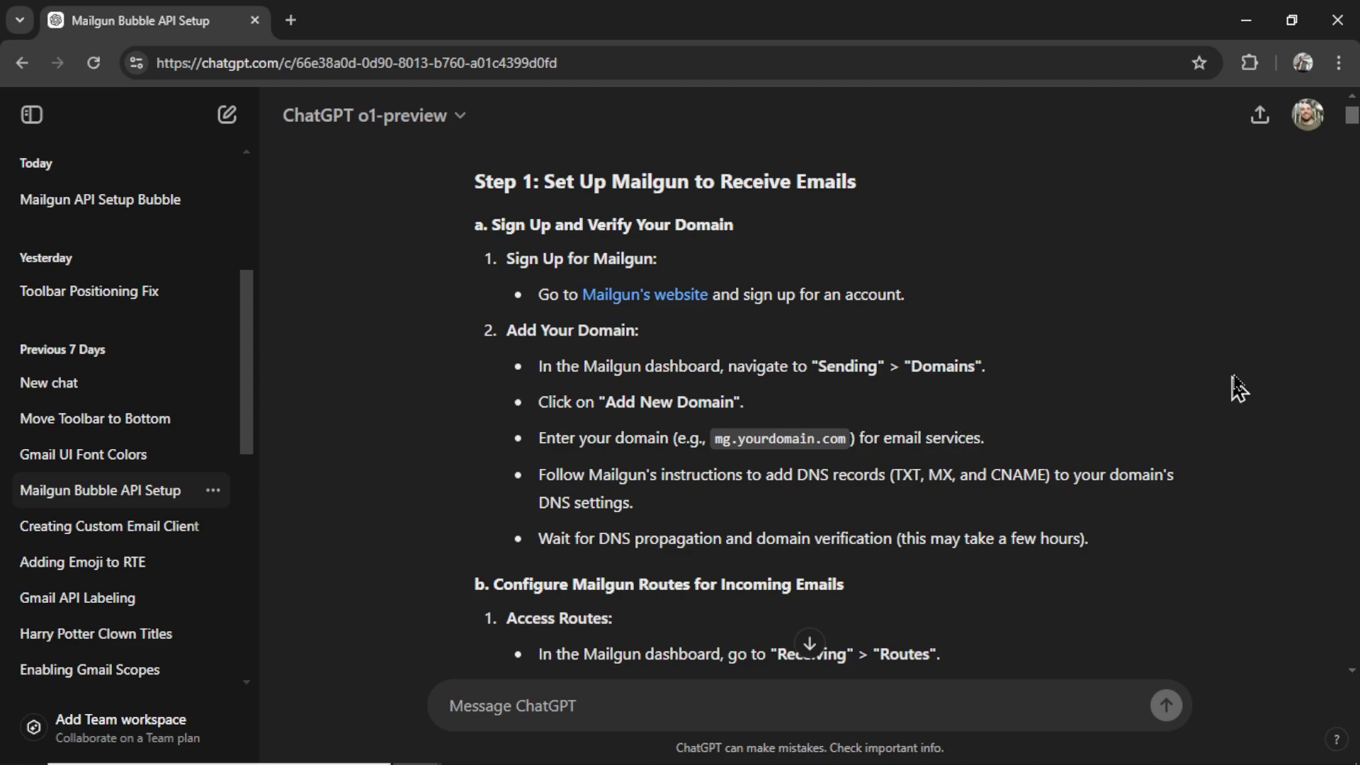
{"action": "scroll", "coordinate": [1062, 326], "scroll_direction": "down", "scroll_amount": 7}
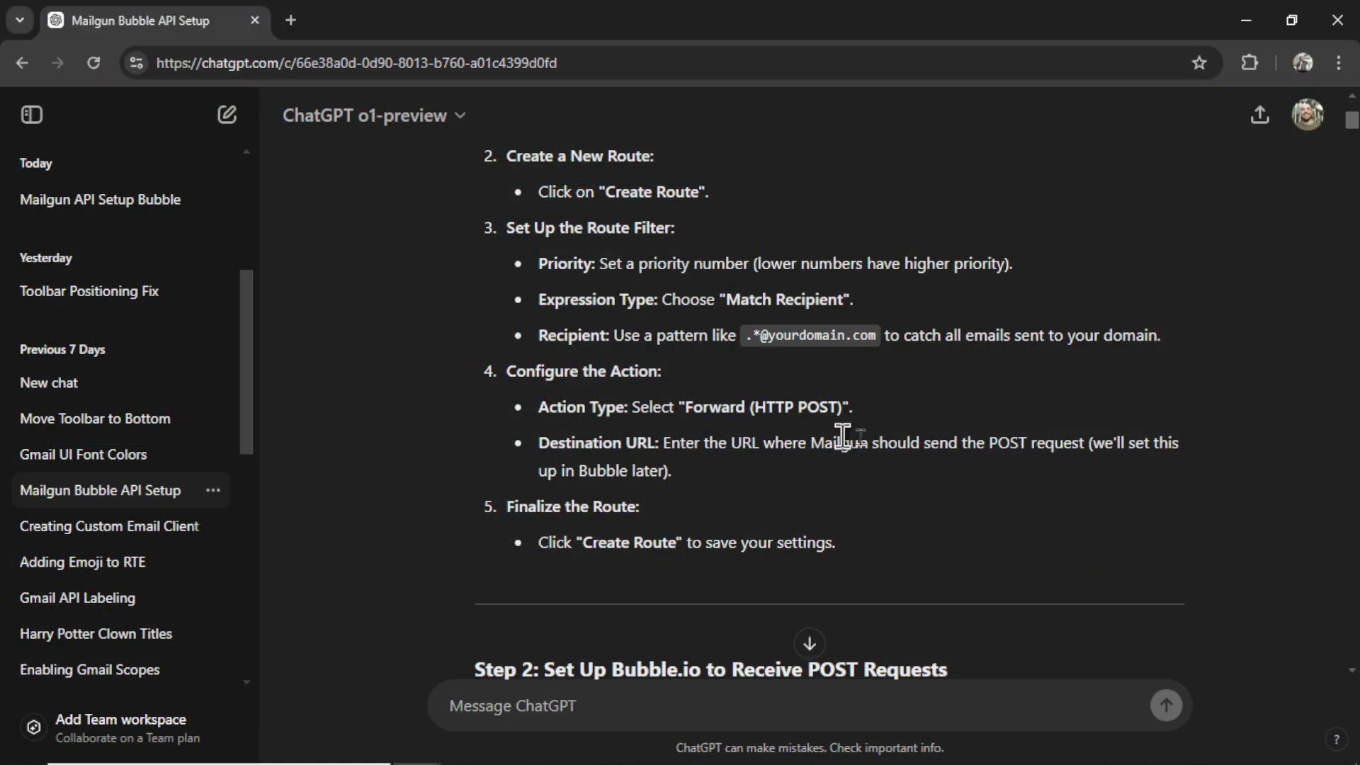
{"action": "scroll", "coordinate": [1055, 457], "scroll_direction": "down", "scroll_amount": 6}
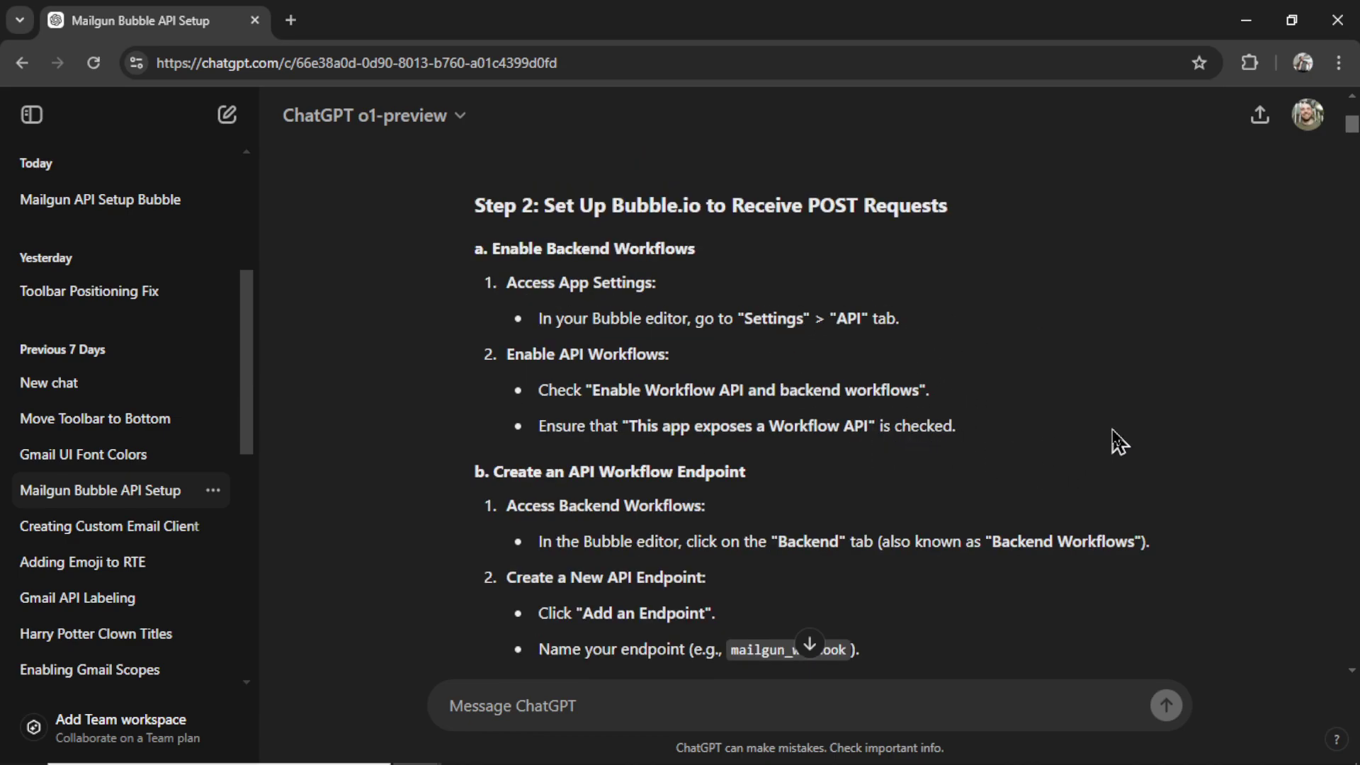
{"action": "scroll", "coordinate": [1112, 430], "scroll_direction": "down", "scroll_amount": 8}
{"action": "left_click_drag", "start_coordinate": [544, 357], "coordinate": [1143, 377]}
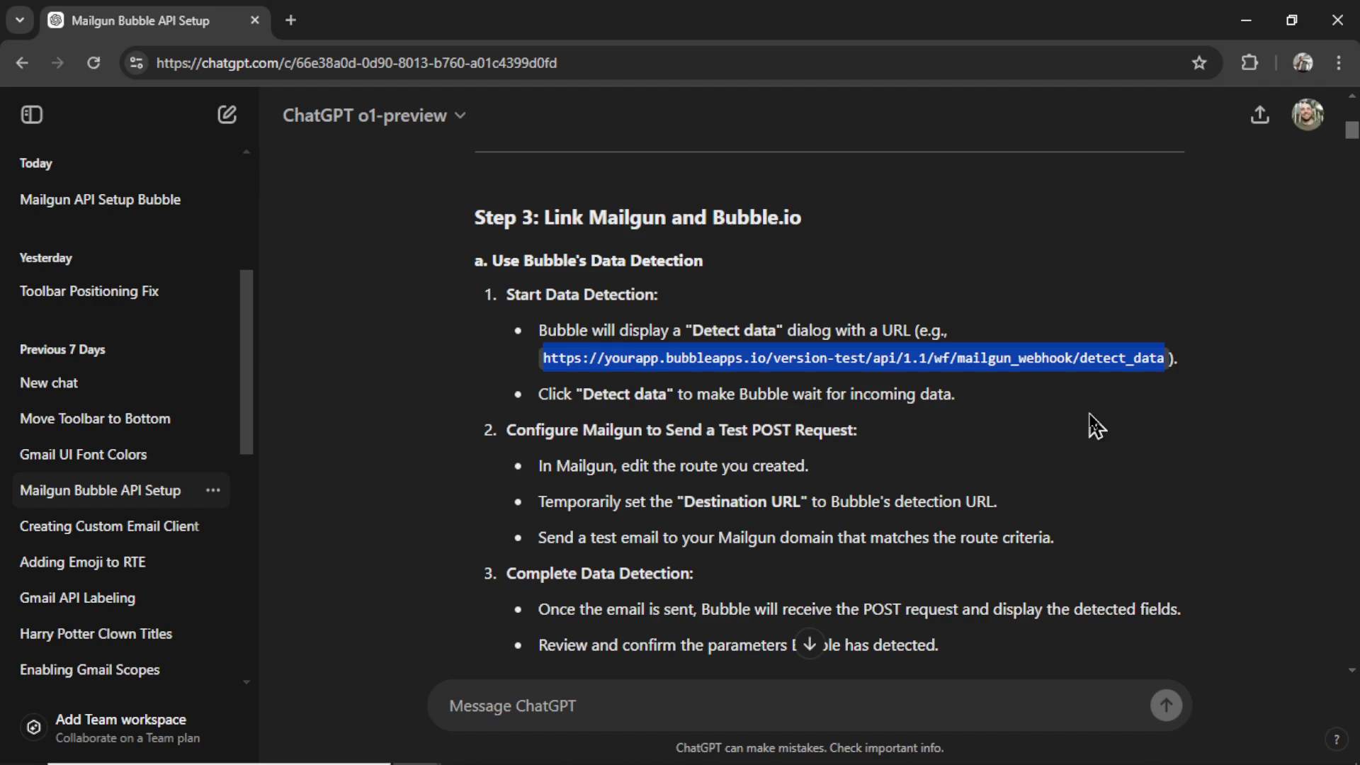
{"action": "scroll", "coordinate": [1096, 427], "scroll_direction": "down", "scroll_amount": 7}
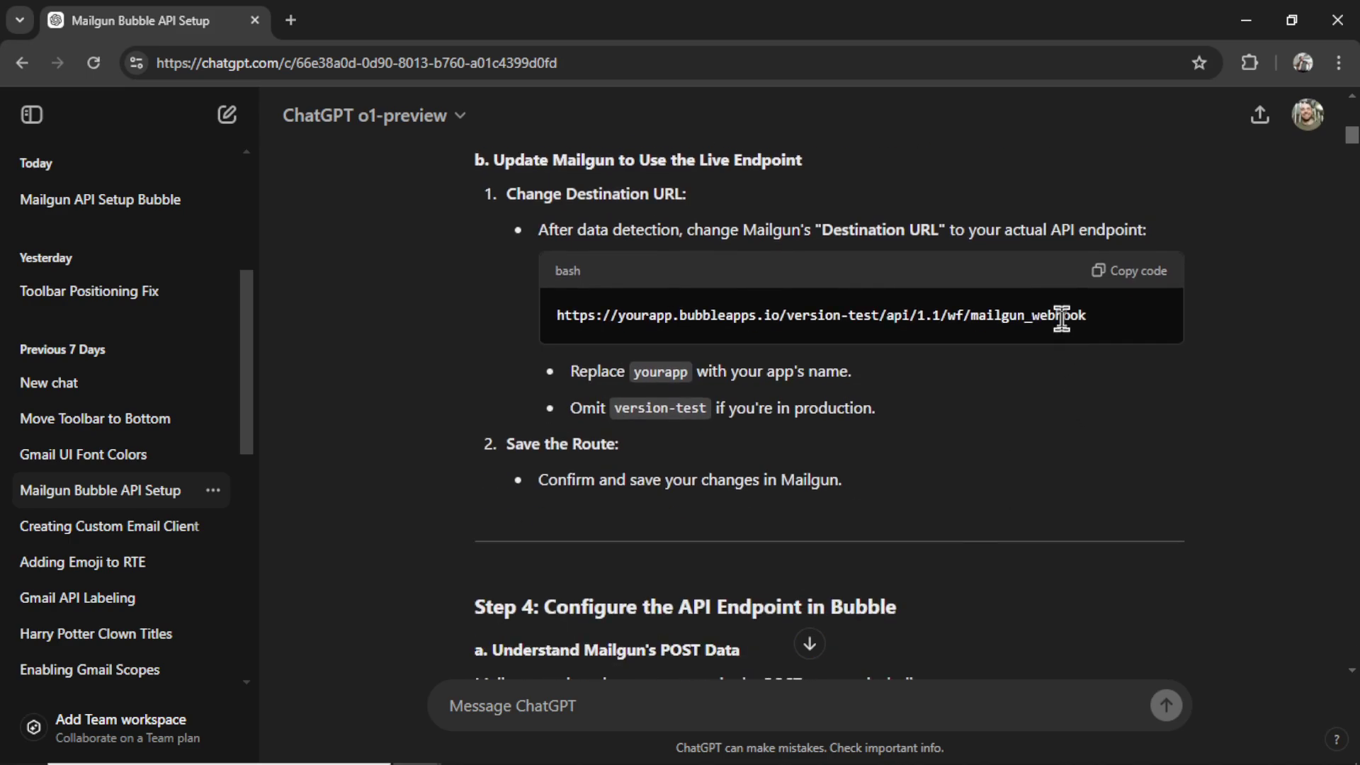
{"action": "scroll", "coordinate": [942, 494], "scroll_direction": "down", "scroll_amount": 5}
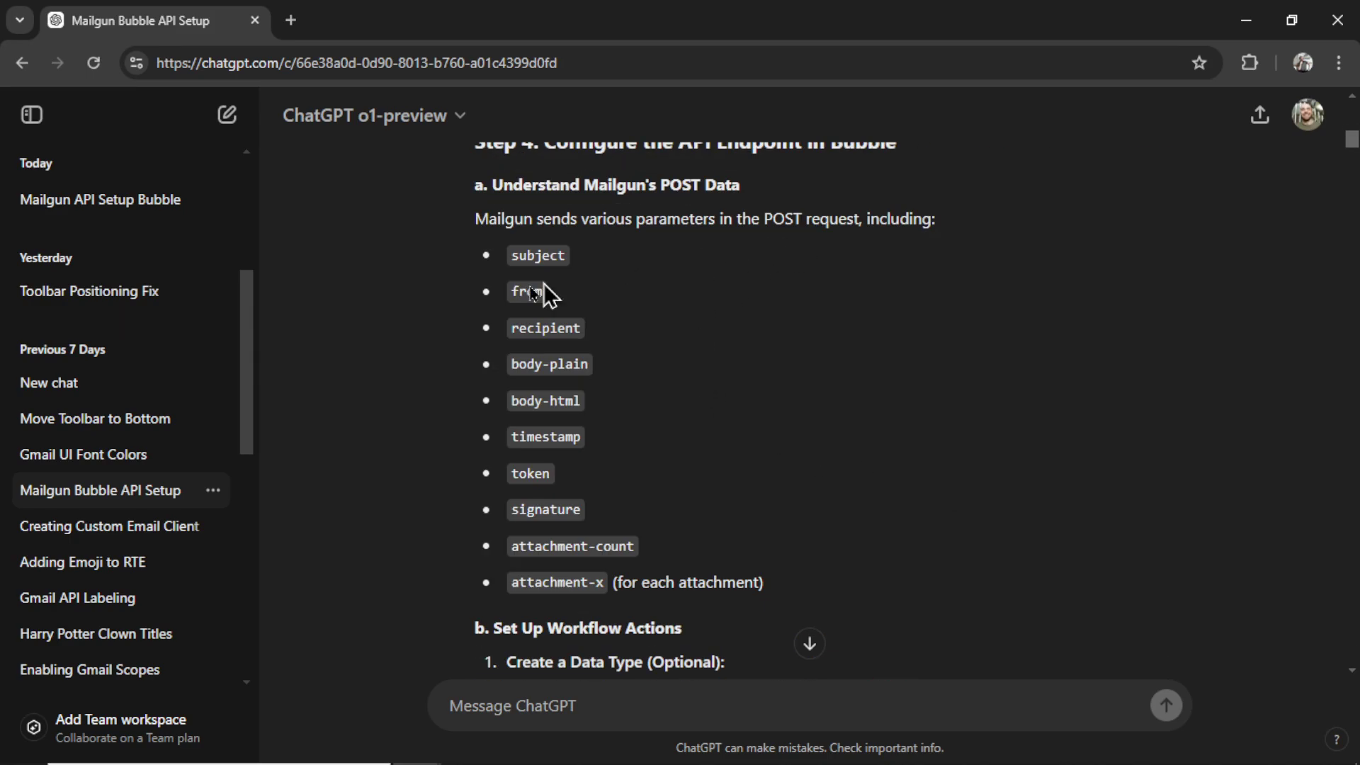
{"action": "left_click_drag", "start_coordinate": [606, 582], "coordinate": [503, 267]}
{"action": "scroll", "coordinate": [819, 424], "scroll_direction": "down", "scroll_amount": 8}
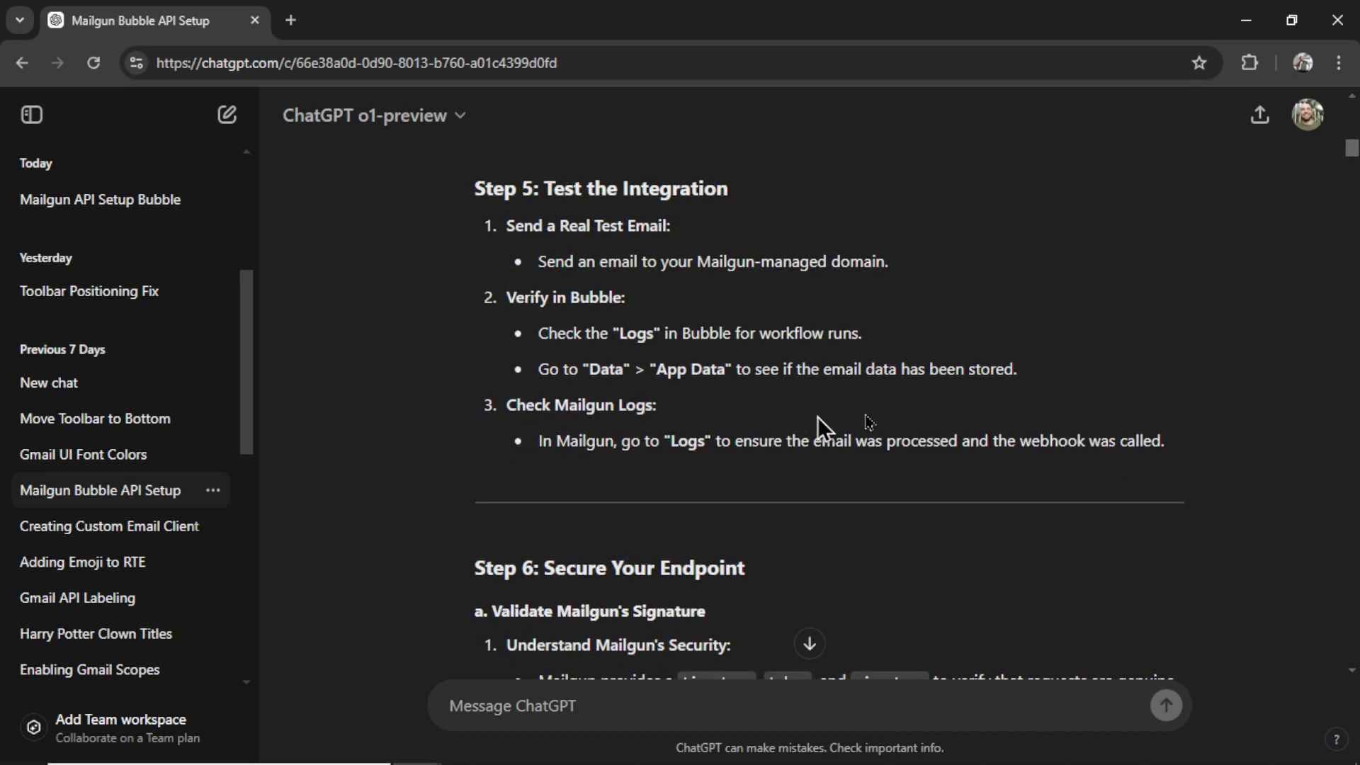
{"action": "scroll", "coordinate": [977, 443], "scroll_direction": "down", "scroll_amount": 2}
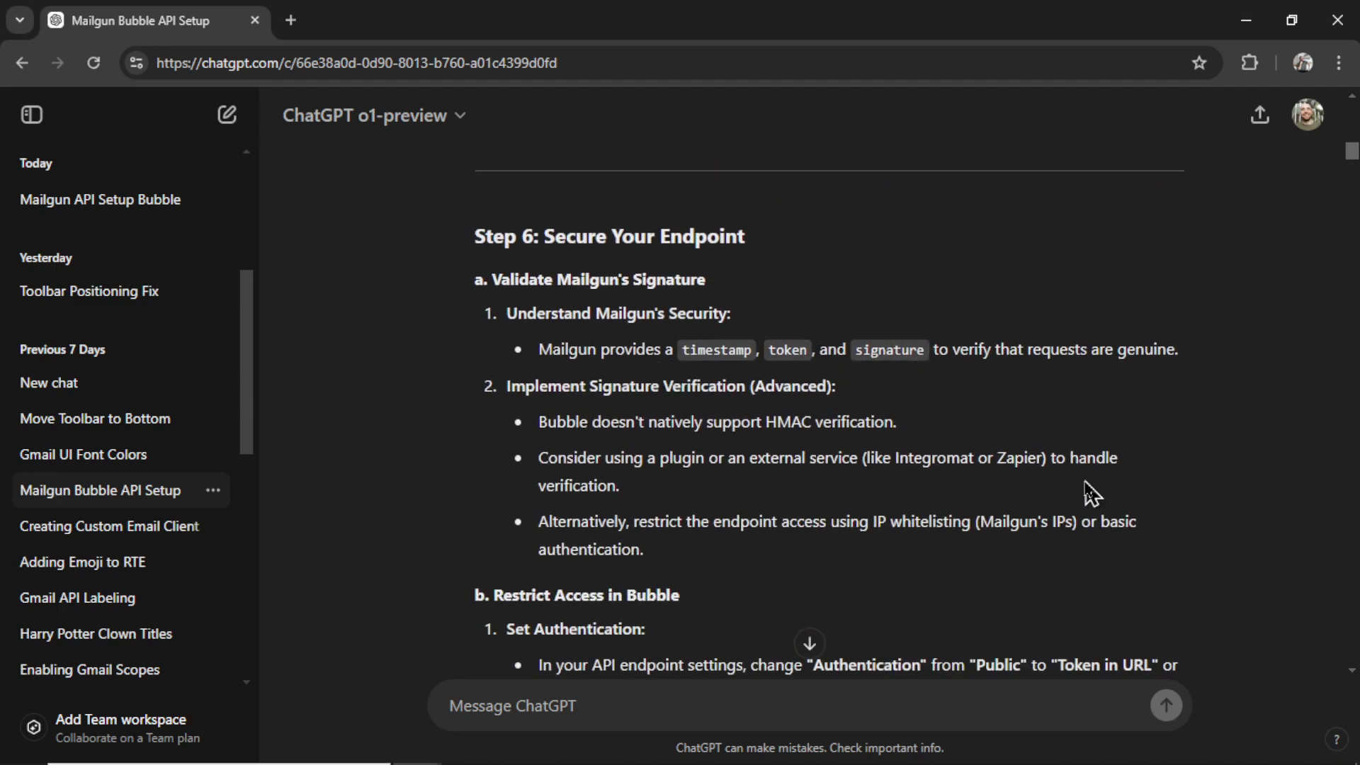
{"action": "scroll", "coordinate": [1091, 488], "scroll_direction": "down", "scroll_amount": 6}
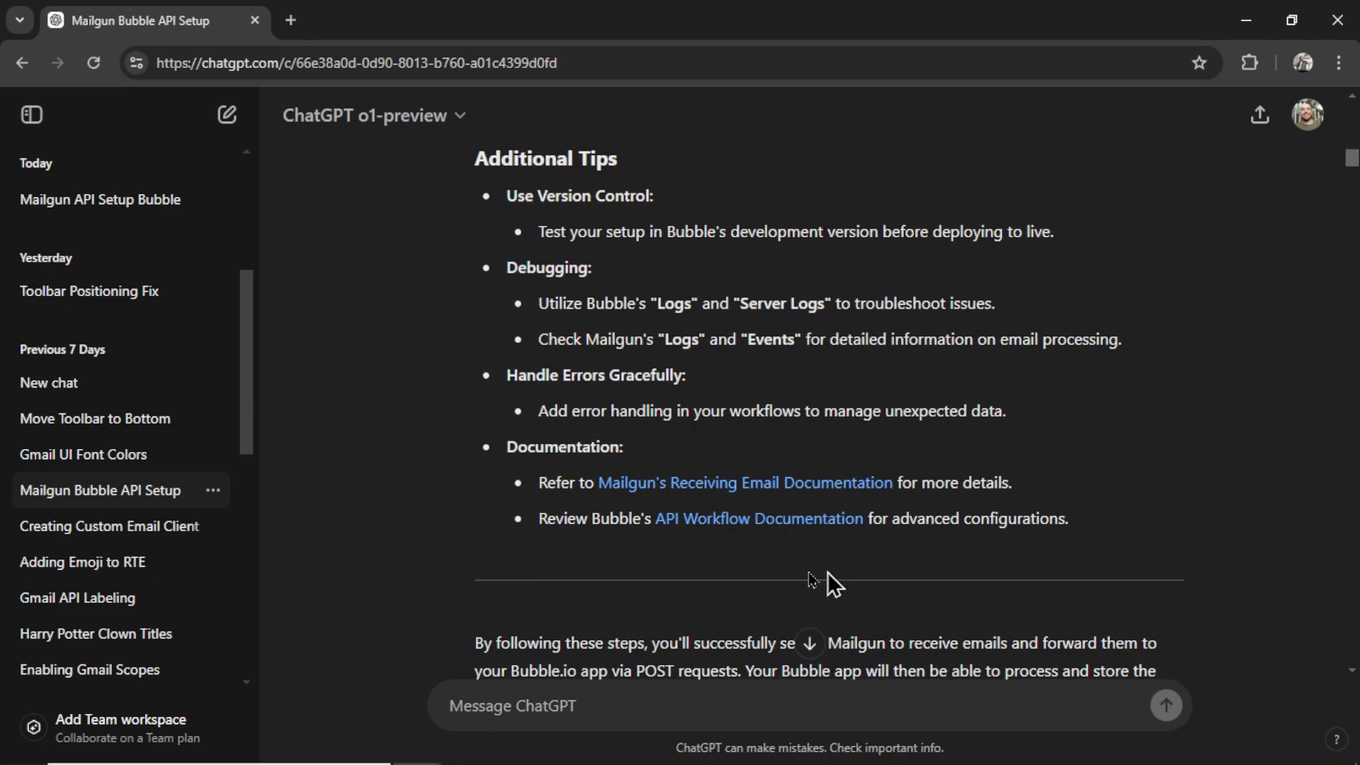
{"action": "scroll", "coordinate": [1032, 440], "scroll_direction": "down", "scroll_amount": 6}
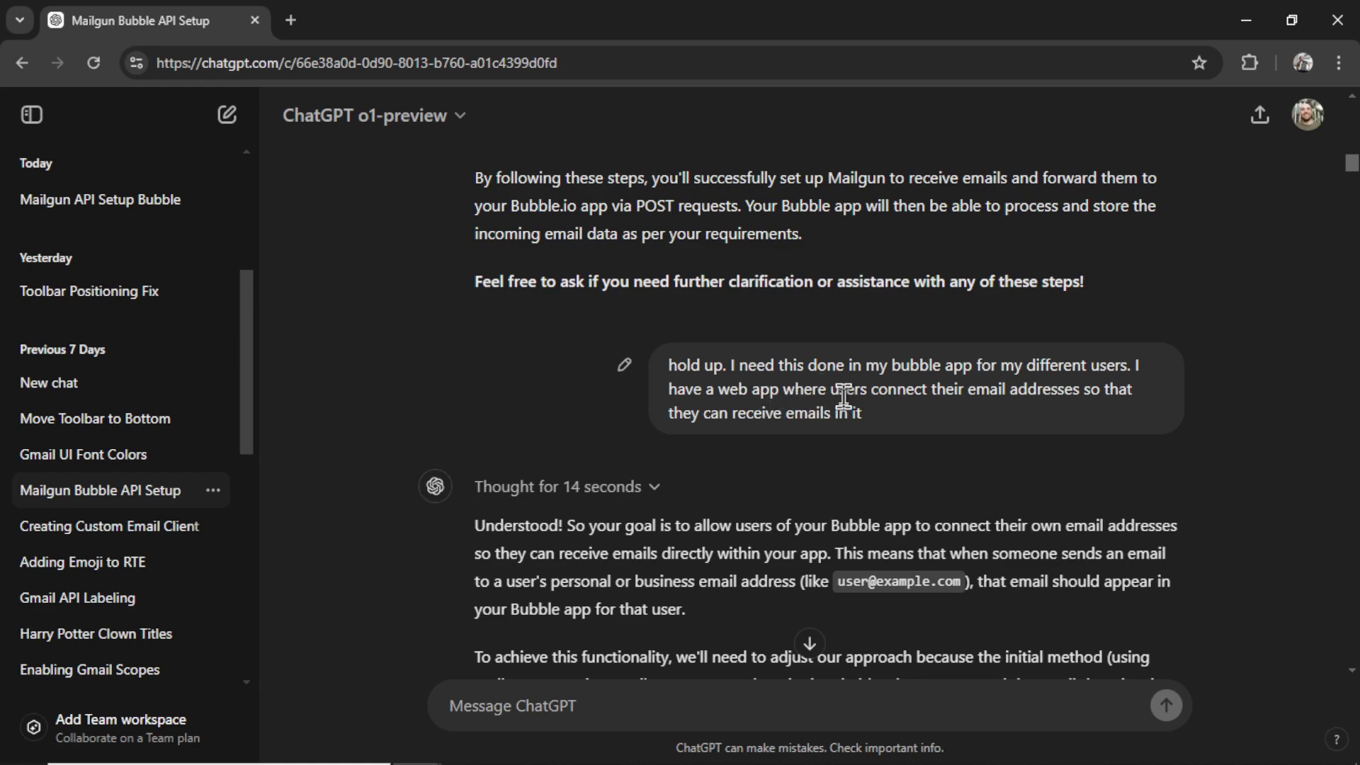
{"action": "scroll", "coordinate": [843, 389], "scroll_direction": "down", "scroll_amount": 3}
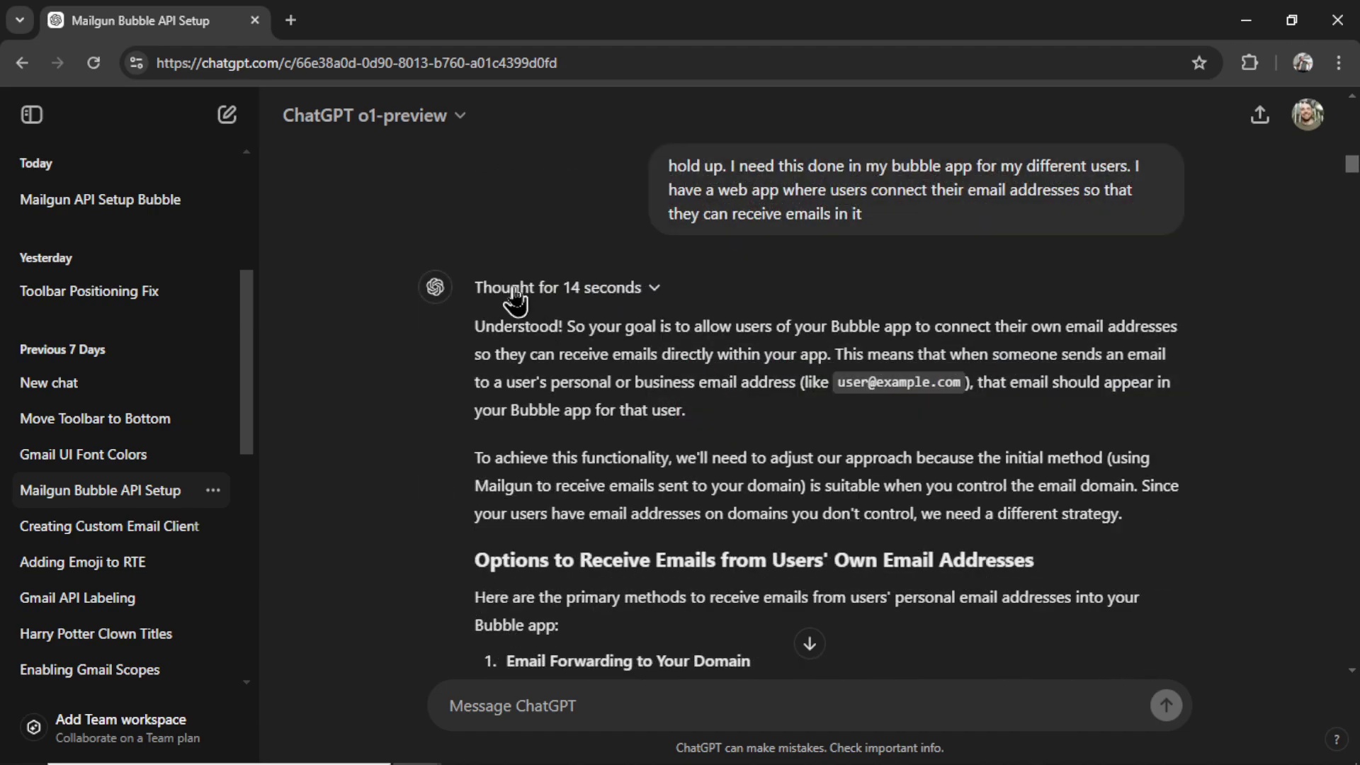
{"action": "left_click", "coordinate": [621, 290]}
{"action": "scroll", "coordinate": [795, 359], "scroll_direction": "down", "scroll_amount": 2}
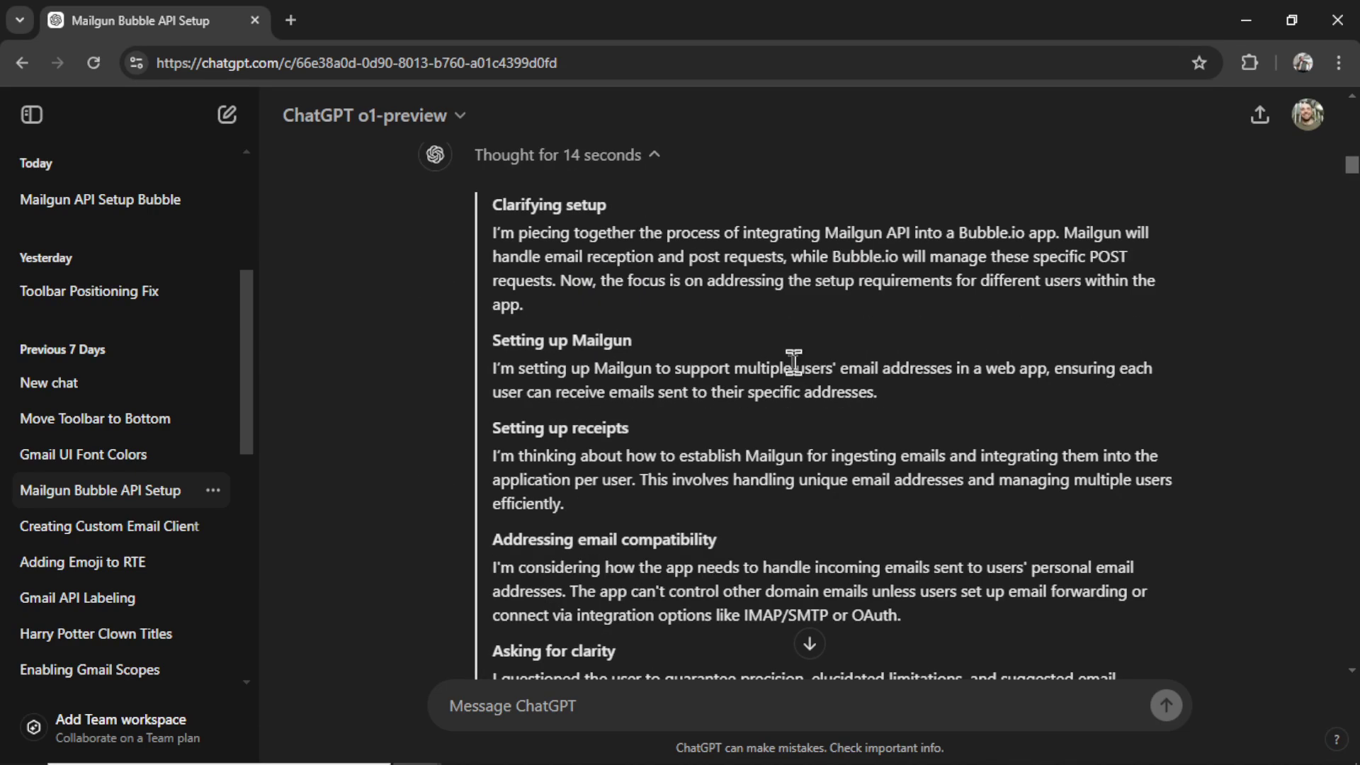
{"action": "scroll", "coordinate": [800, 365], "scroll_direction": "down", "scroll_amount": 2}
{"action": "scroll", "coordinate": [800, 362], "scroll_direction": "down", "scroll_amount": 4}
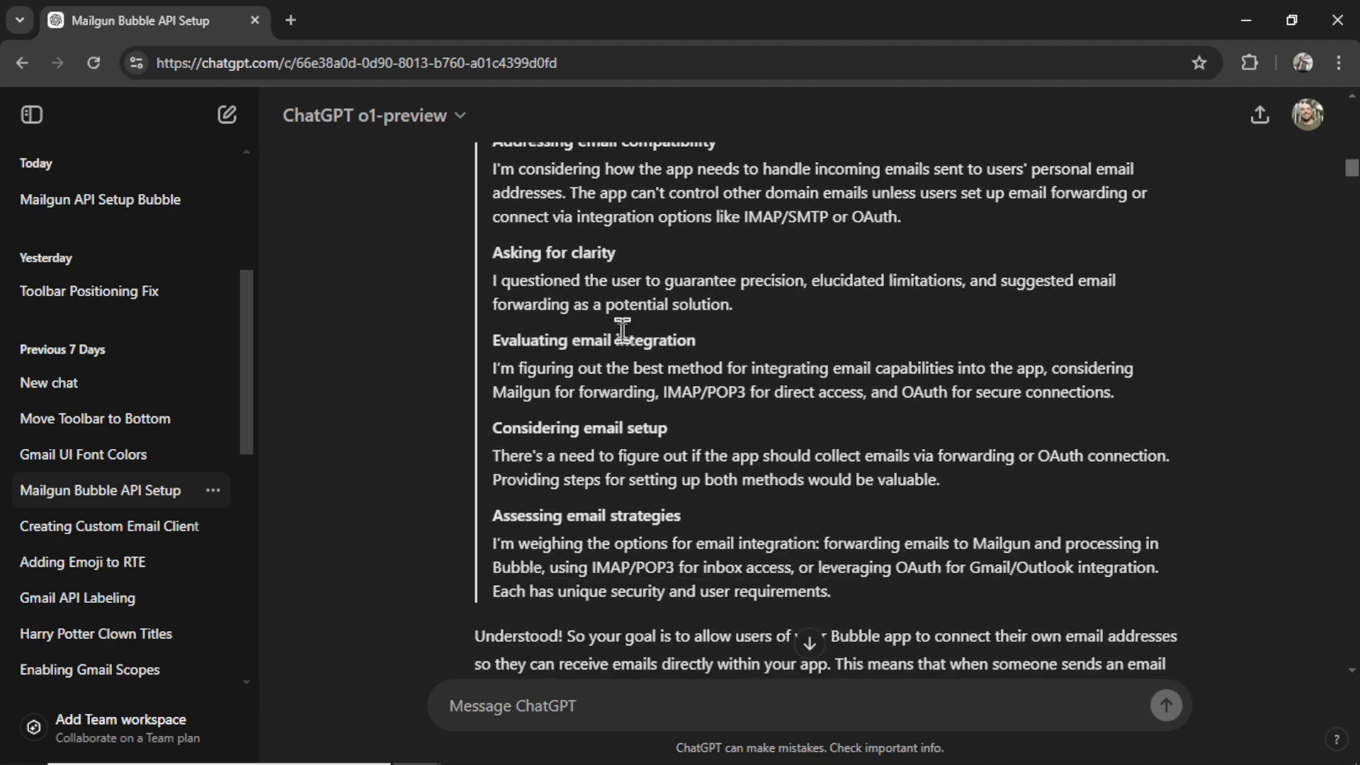
{"action": "scroll", "coordinate": [871, 400], "scroll_direction": "down", "scroll_amount": 2}
{"action": "scroll", "coordinate": [708, 304], "scroll_direction": "up", "scroll_amount": 5}
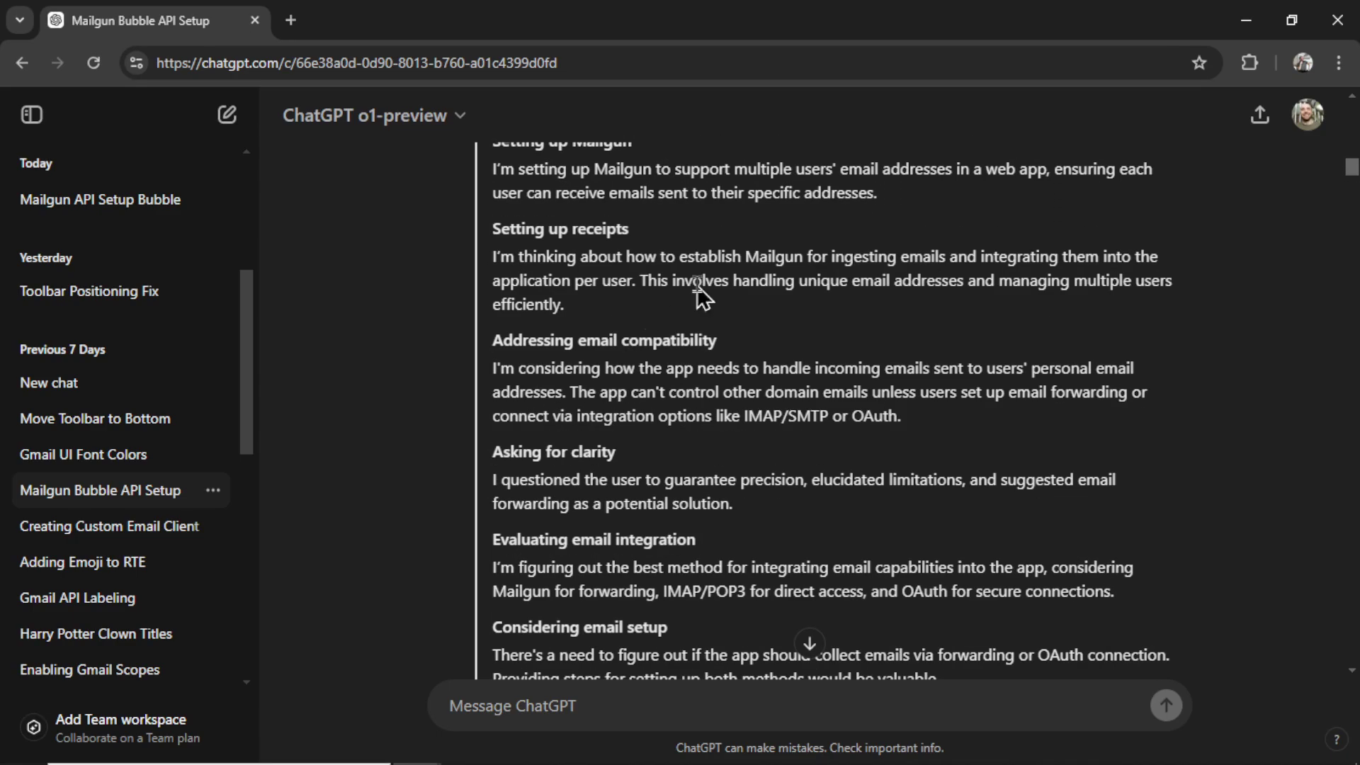
{"action": "scroll", "coordinate": [708, 364], "scroll_direction": "up", "scroll_amount": 5}
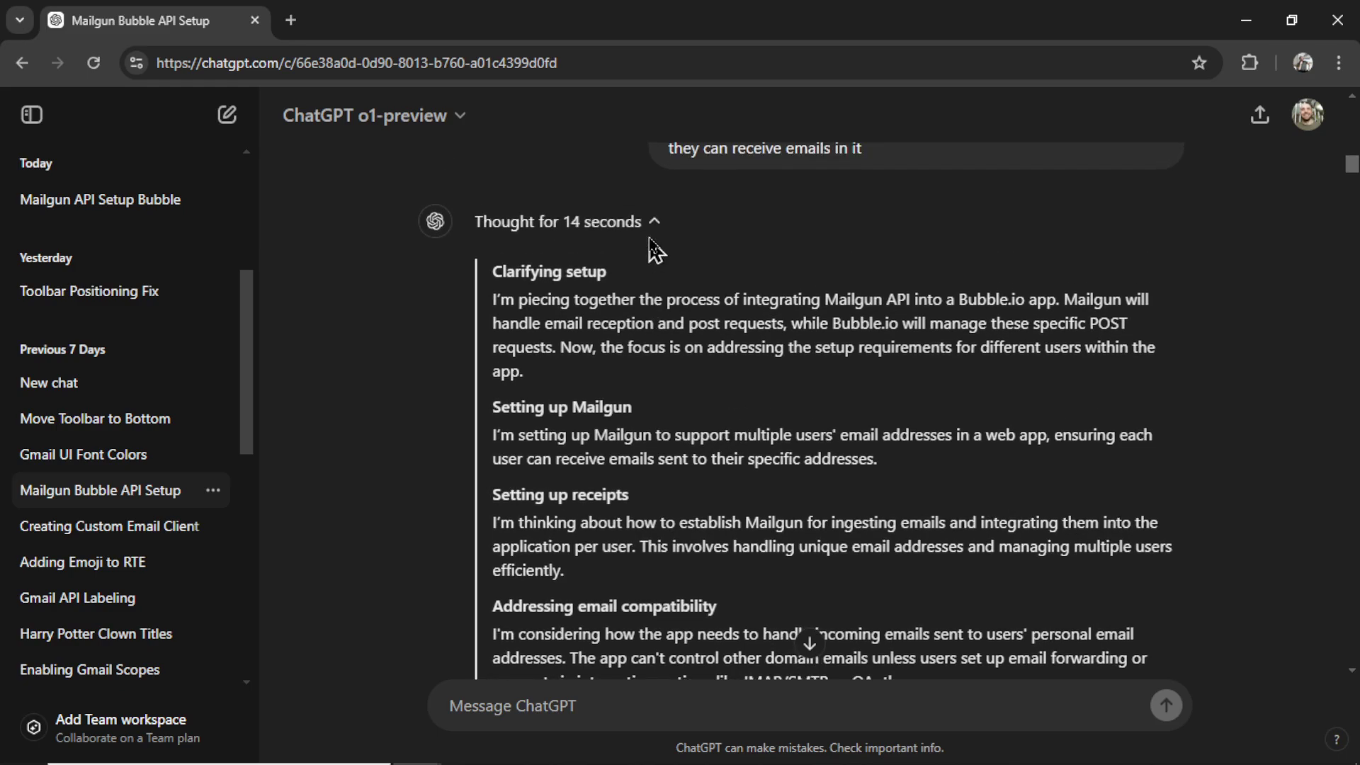
{"action": "left_click", "coordinate": [648, 221]}
{"action": "left_click_drag", "start_coordinate": [681, 438], "coordinate": [504, 434]}
{"action": "left_click_drag", "start_coordinate": [805, 466], "coordinate": [504, 467]}
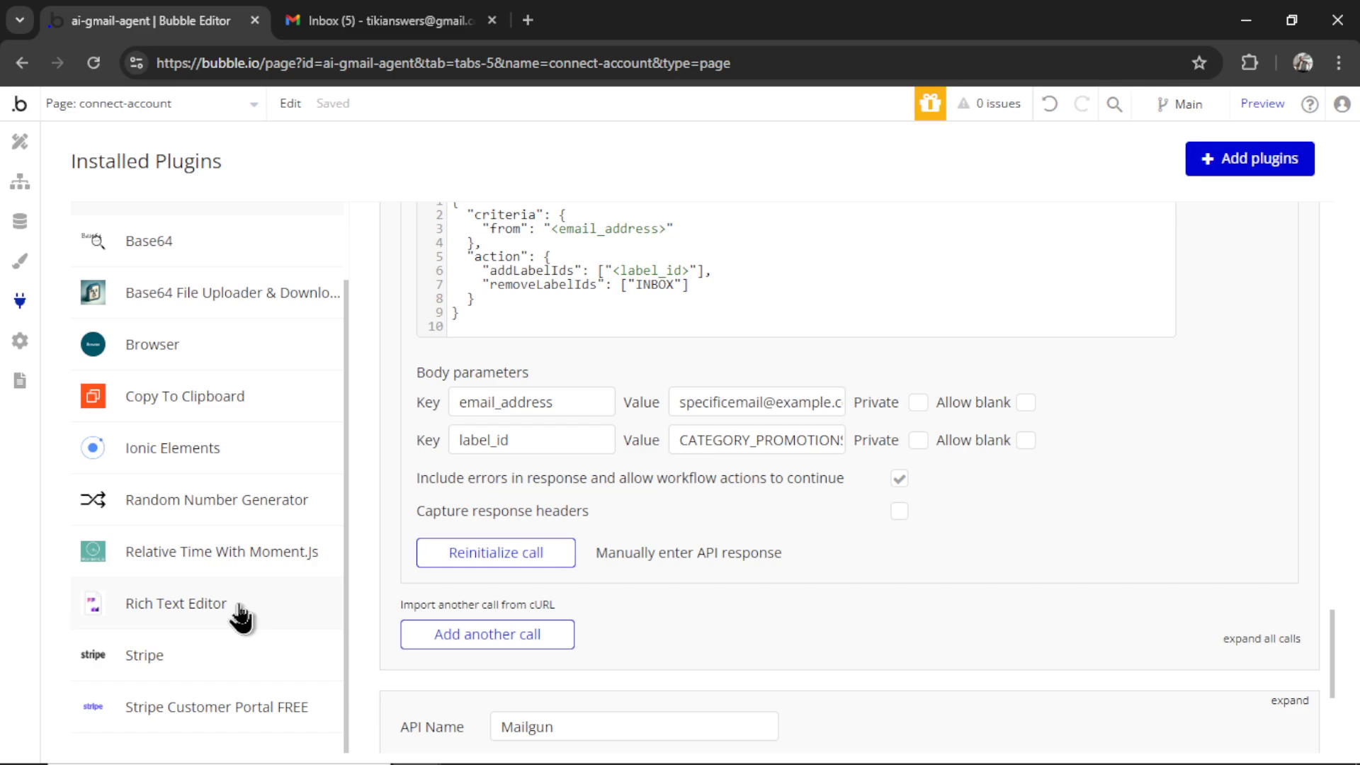
Step: Check the Rich Text Editor plugin, draw a Rich Text Input below the button, and preview the elements page
{"action": "left_click", "coordinate": [198, 611]}
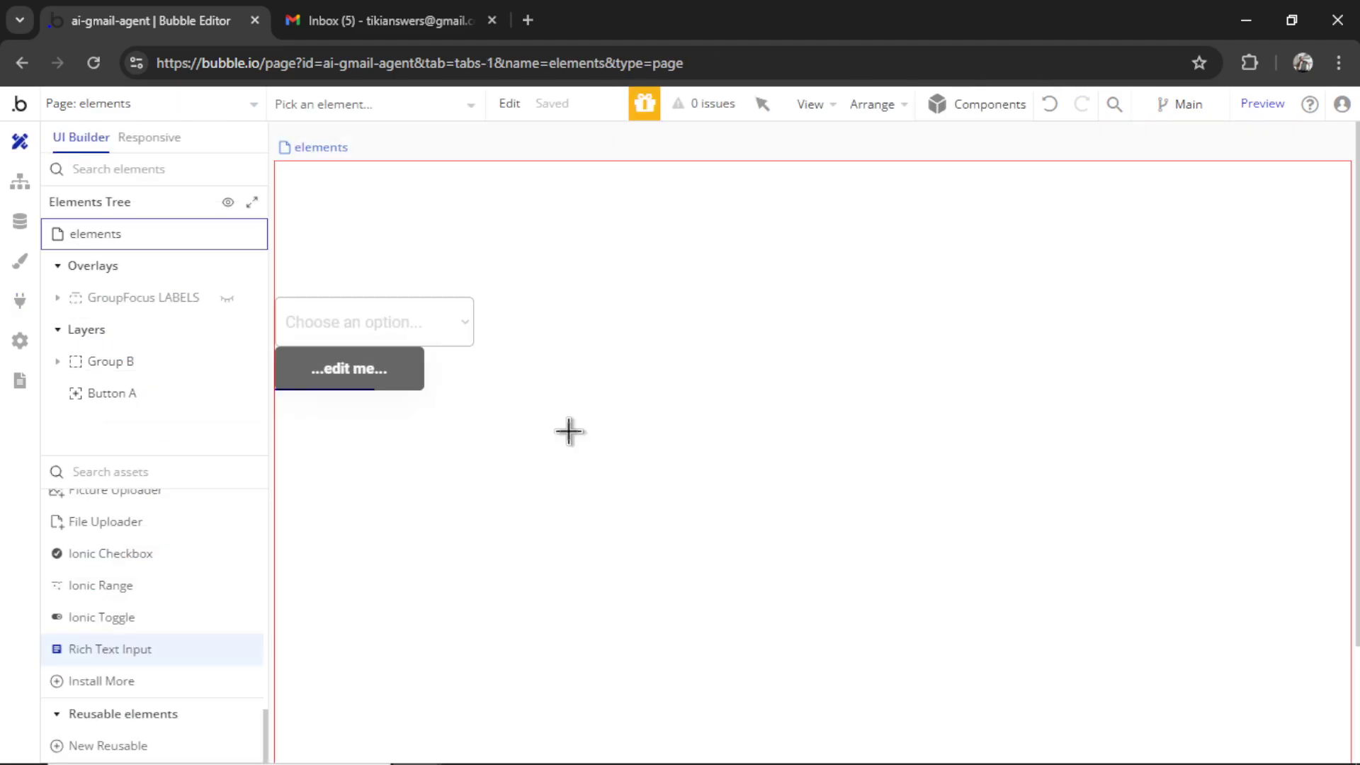
{"action": "left_click_drag", "start_coordinate": [568, 432], "coordinate": [964, 587]}
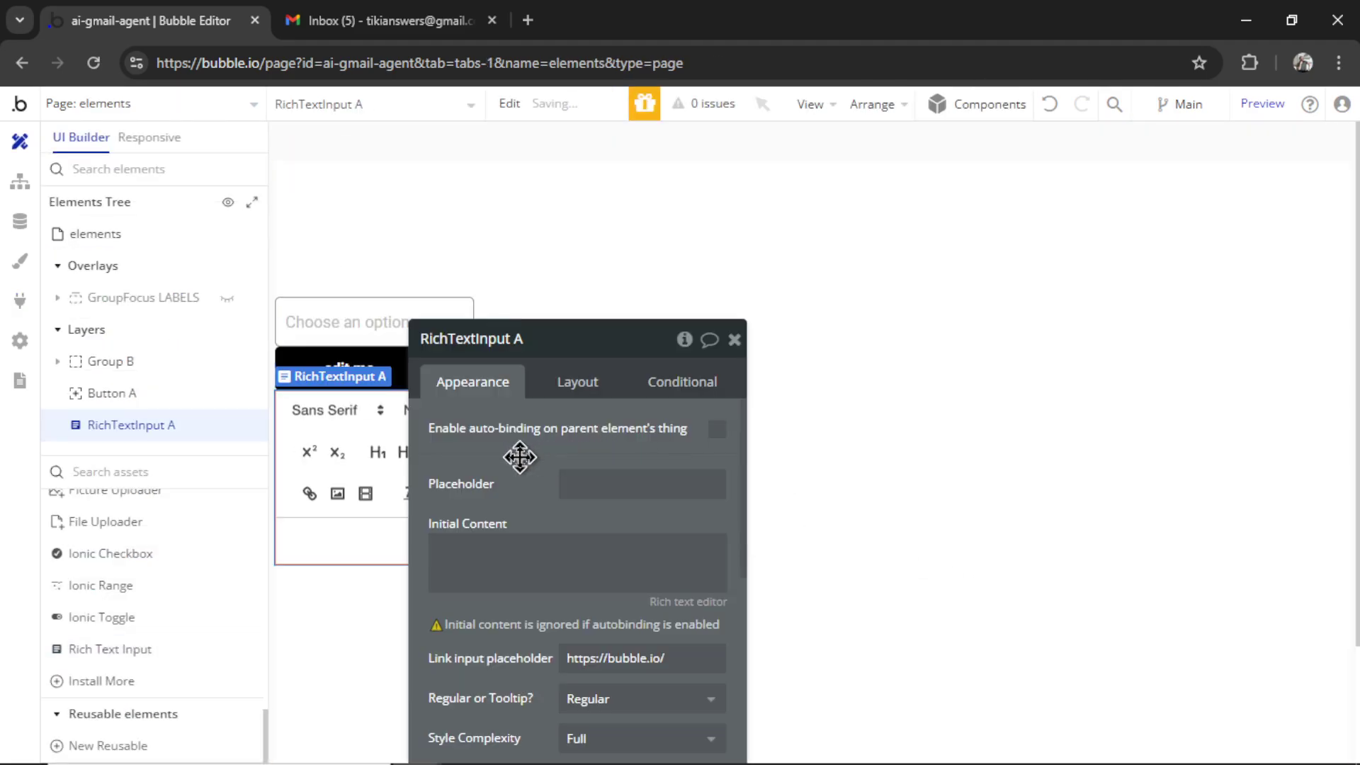
{"action": "left_click", "coordinate": [1262, 106]}
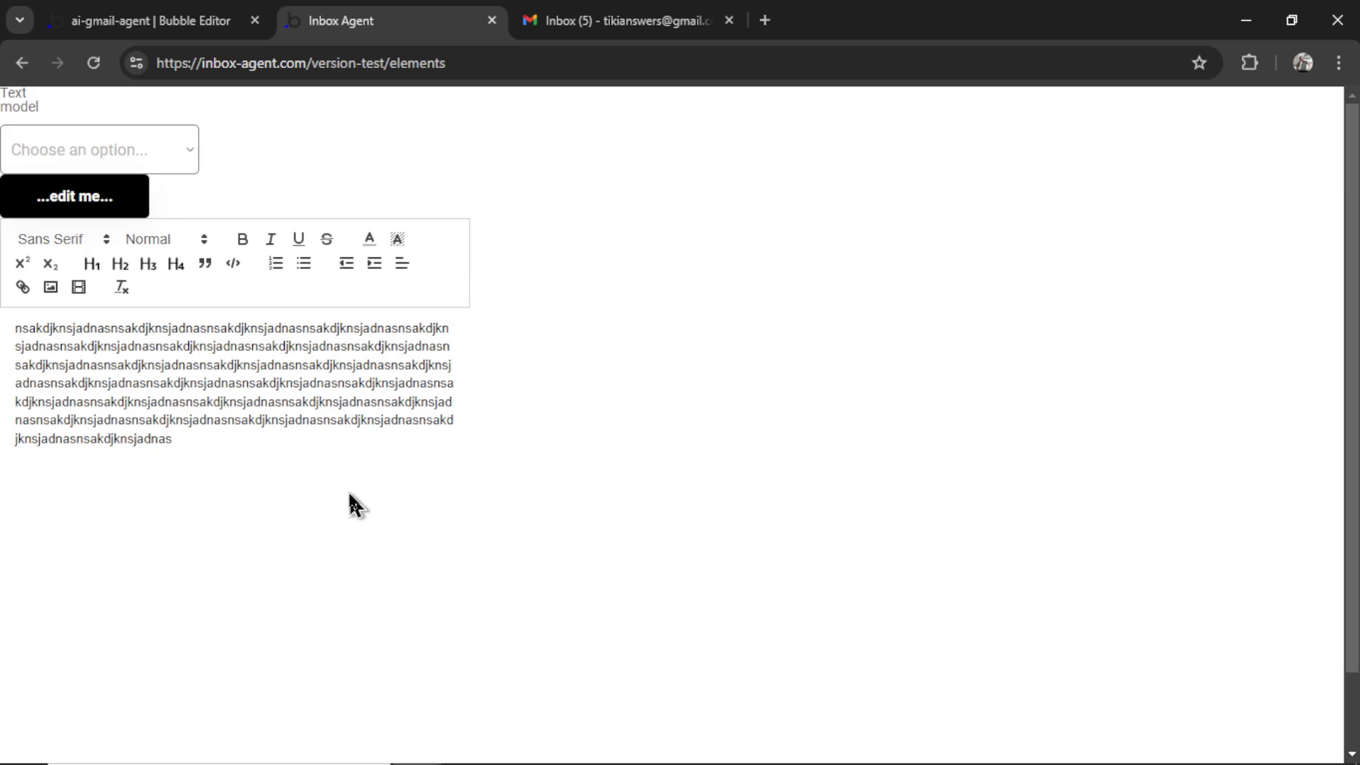
Step: Review RichTextInput A's Appearance settings in Bubble, then return to the toolbar-to-bottom ChatGPT chat
{"action": "key", "text": "ctrl+shift+Tab"}
{"action": "scroll", "coordinate": [740, 425], "scroll_direction": "down", "scroll_amount": 2}
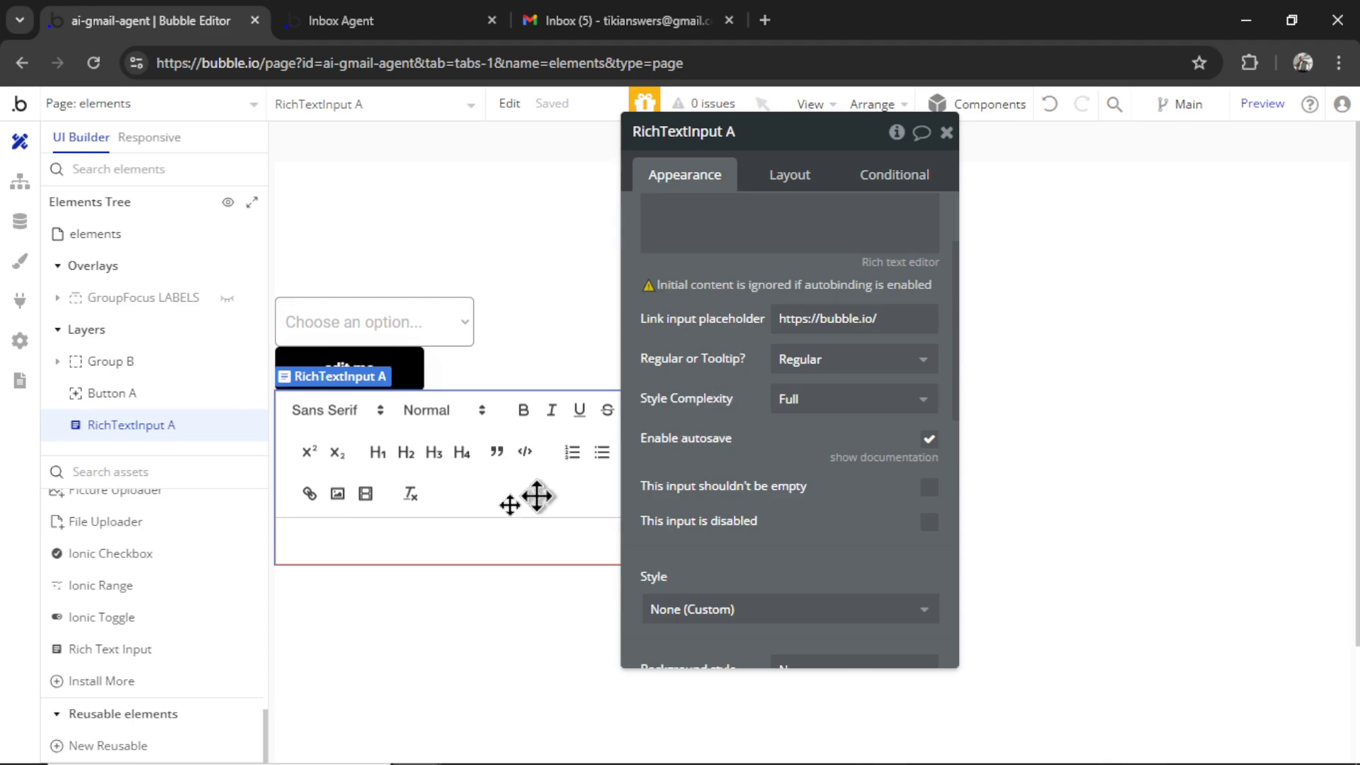
{"action": "key", "text": "alt+Tab"}
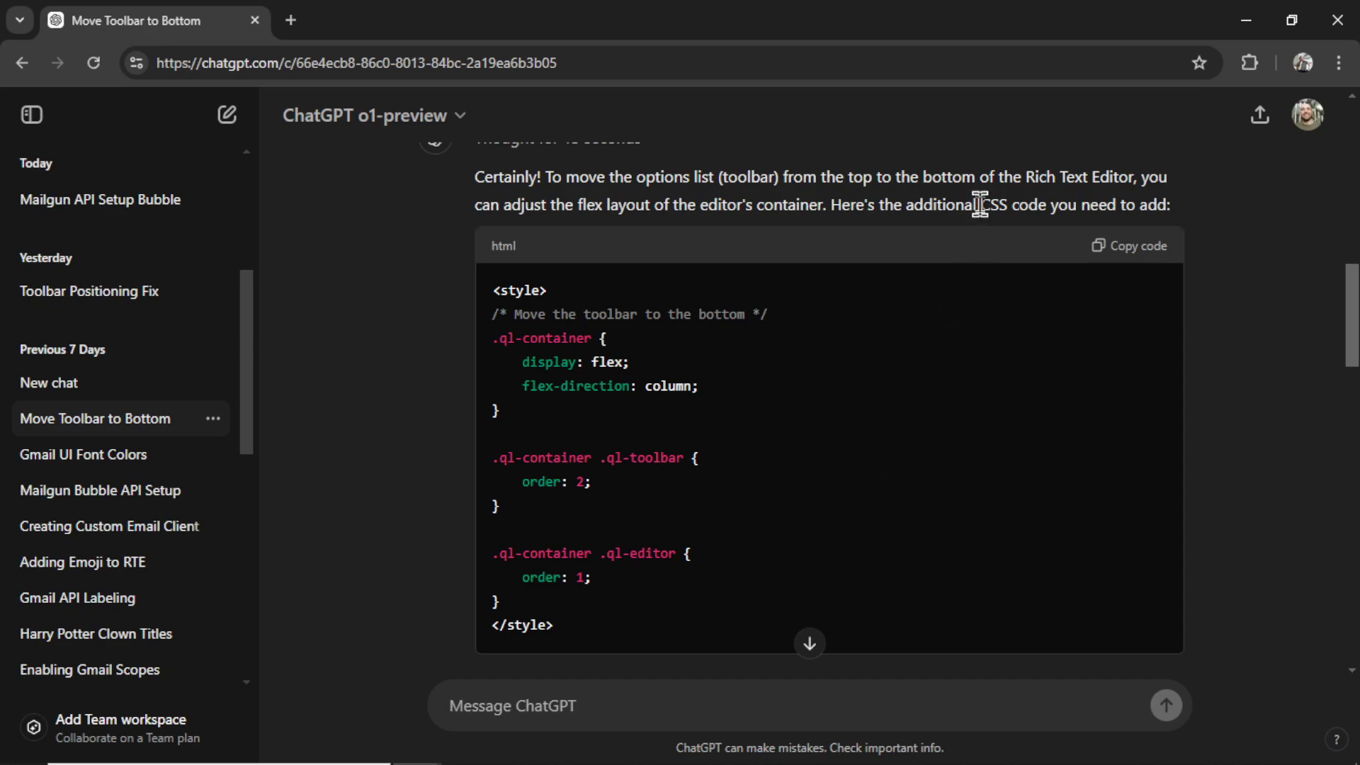
Step: Highlight 'CSS code' and the '.ql-' selector in ChatGPT's toolbar-to-bottom CSS answer
{"action": "left_click_drag", "start_coordinate": [979, 204], "coordinate": [1047, 206]}
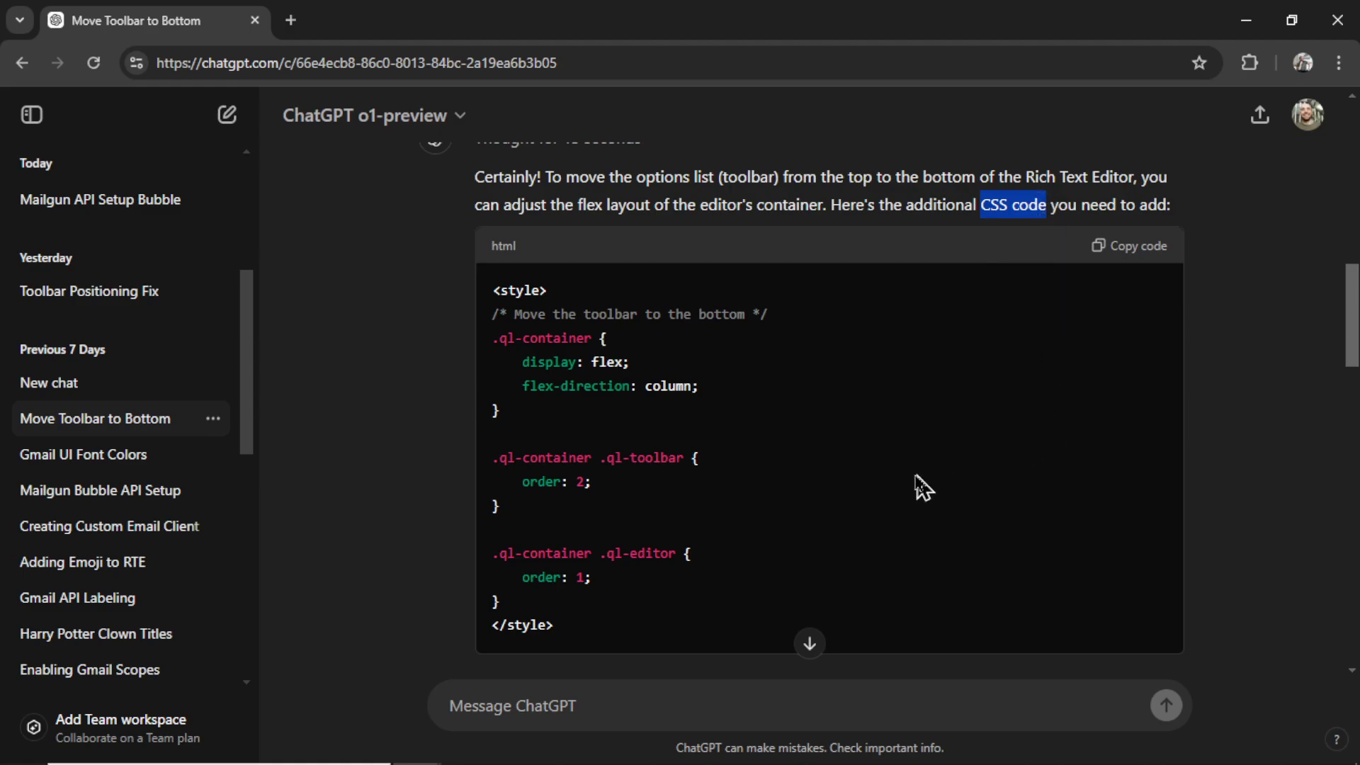
{"action": "left_click_drag", "start_coordinate": [500, 339], "coordinate": [586, 343]}
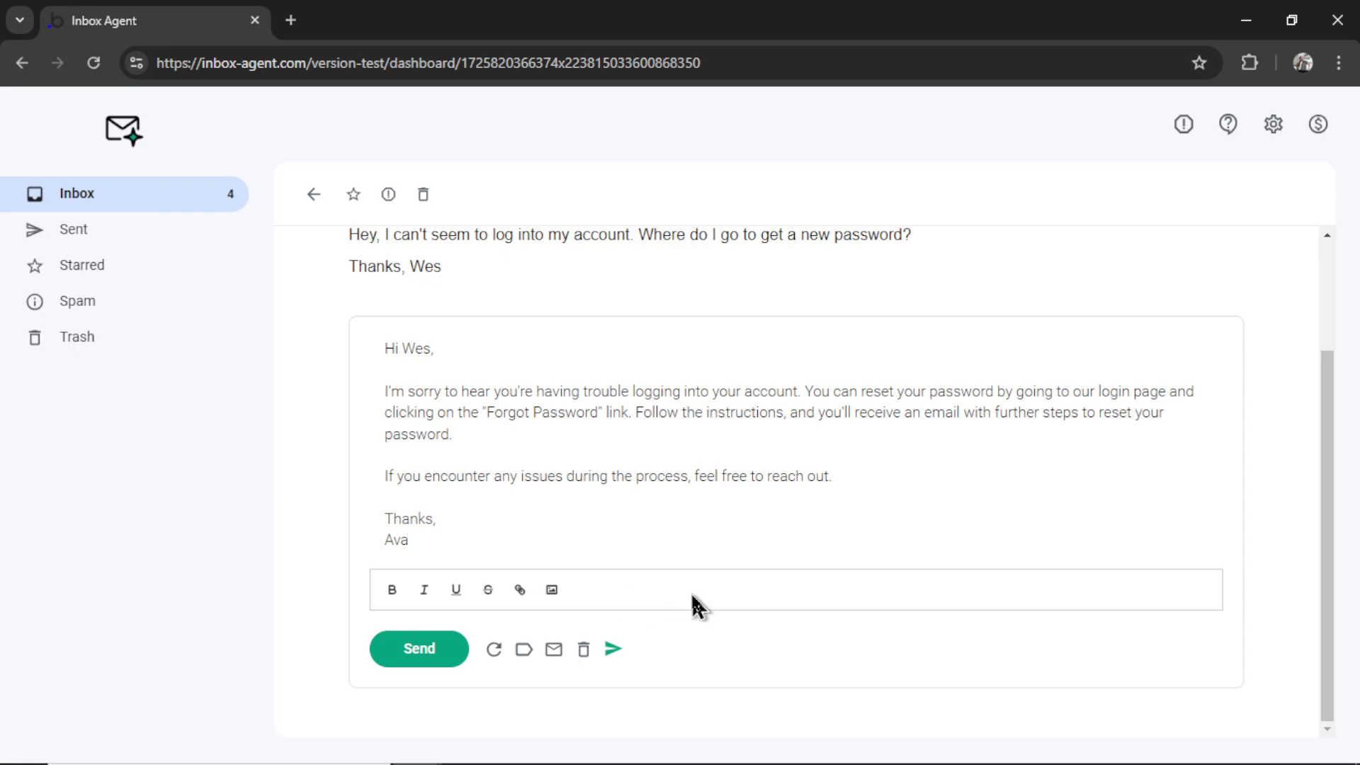
{"action": "left_click_drag", "start_coordinate": [350, 535], "coordinate": [1227, 639]}
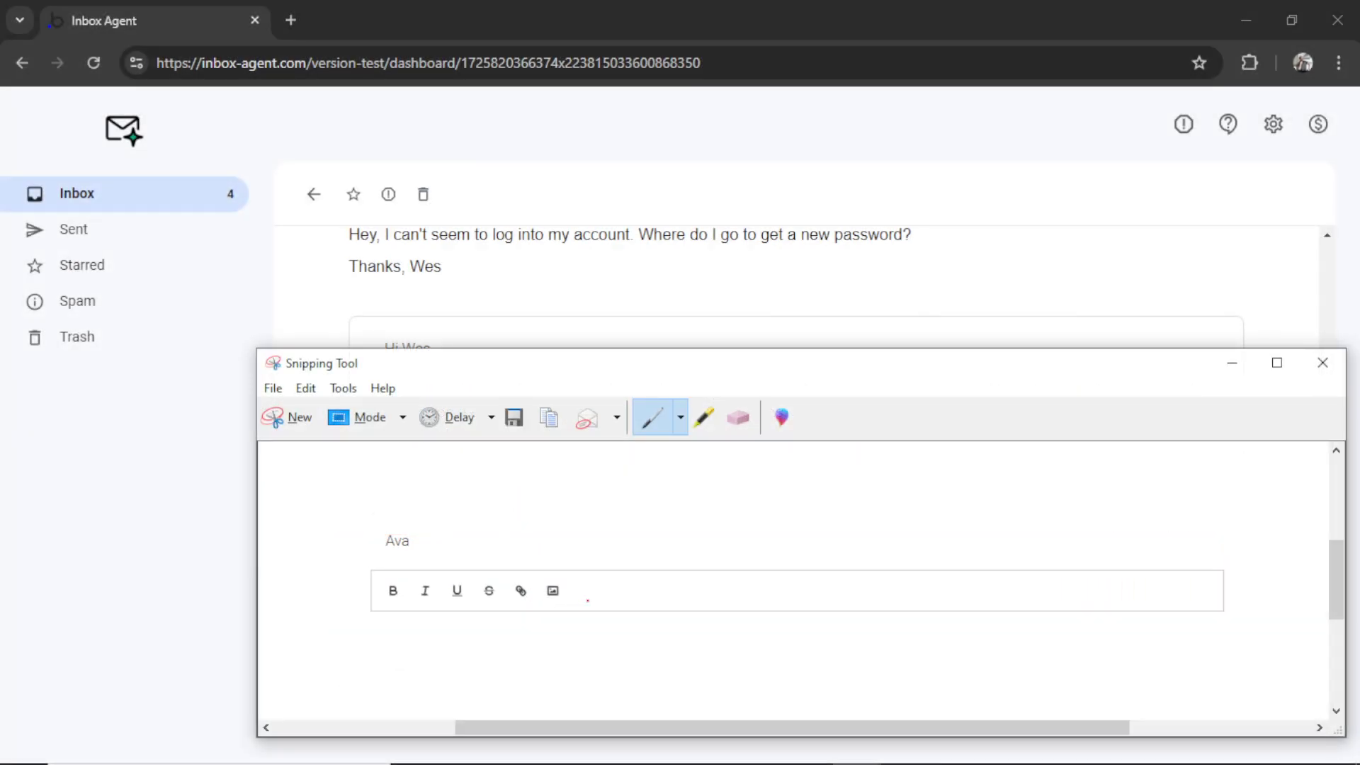
{"action": "mouse_move", "coordinate": [540, 577]}
{"action": "left_mouse_down"}
{"action": "mouse_move", "coordinate": [540, 607]}
{"action": "mouse_move", "coordinate": [586, 595]}
{"action": "mouse_move", "coordinate": [541, 576]}
{"action": "mouse_move", "coordinate": [633, 559]}
{"action": "mouse_move", "coordinate": [634, 596]}
{"action": "mouse_move", "coordinate": [742, 608]}
{"action": "left_mouse_up"}
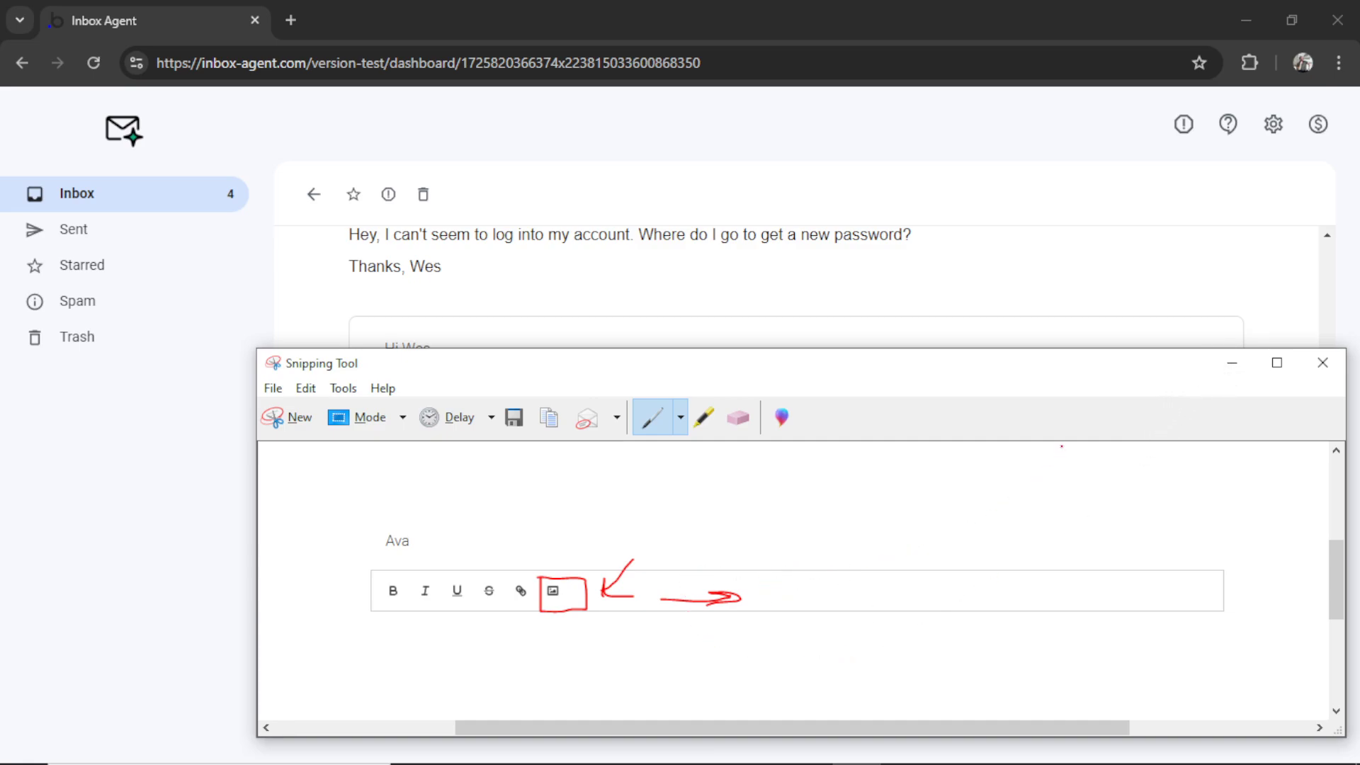
{"action": "left_click", "coordinate": [1232, 363]}
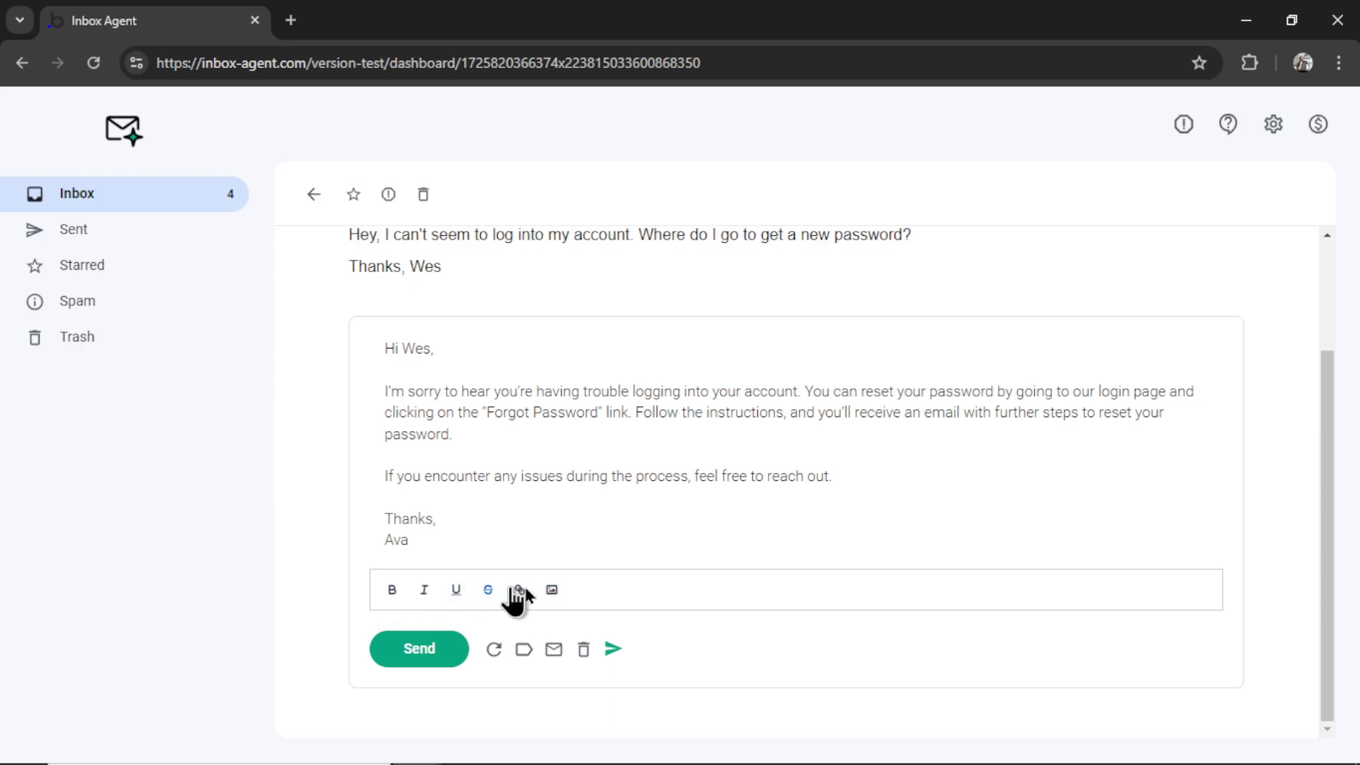
Step: Scroll through ChatGPT's Complete HTML Code block and mark the Roboto font-family value
{"action": "key", "text": "alt+Tab"}
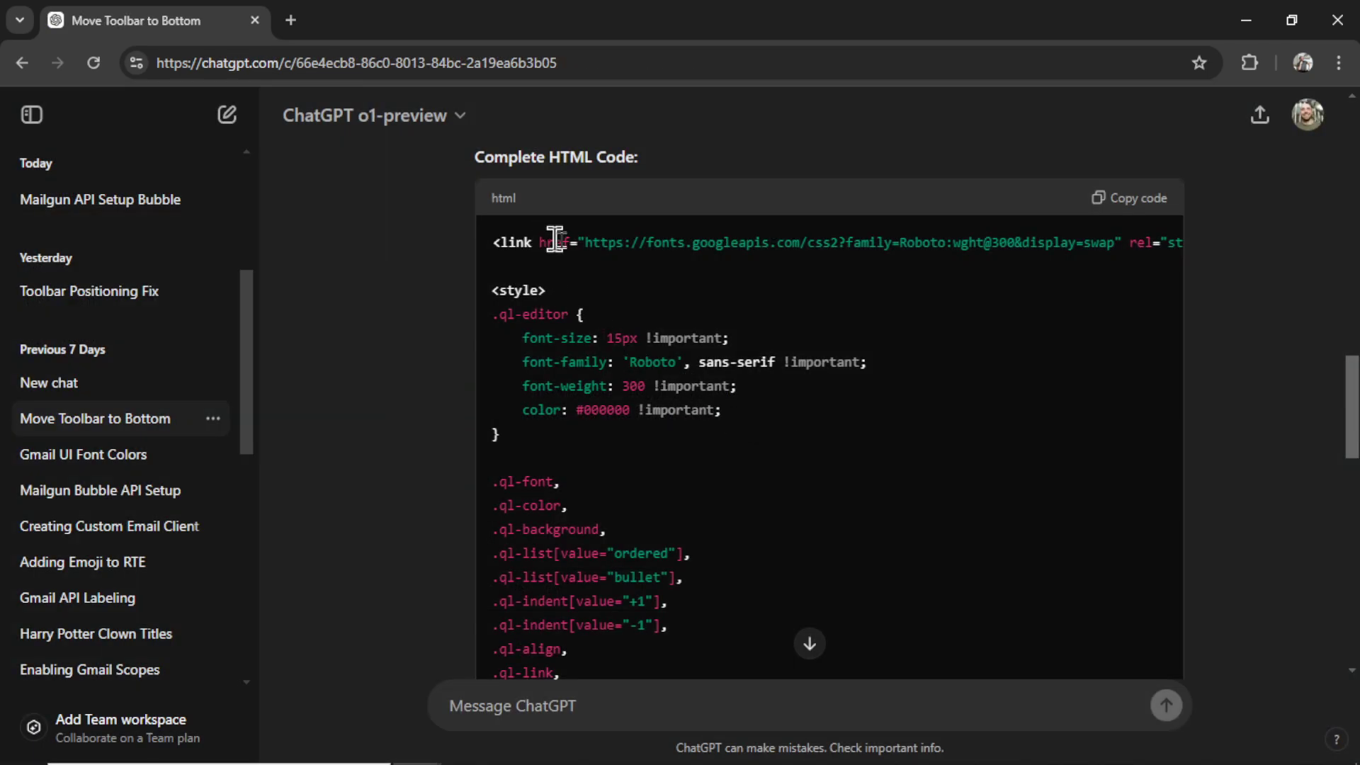
{"action": "scroll", "coordinate": [820, 367], "scroll_direction": "down", "scroll_amount": 1}
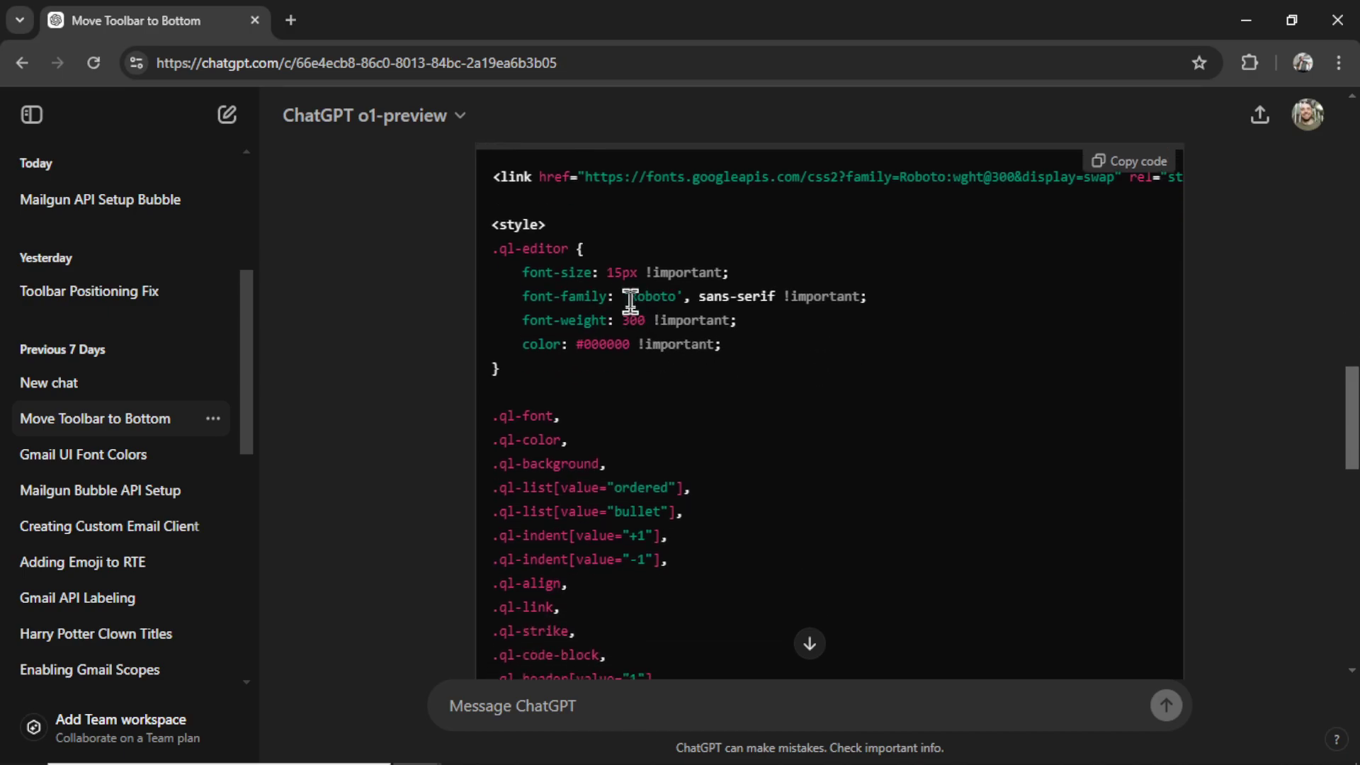
{"action": "left_click_drag", "start_coordinate": [630, 296], "coordinate": [864, 299]}
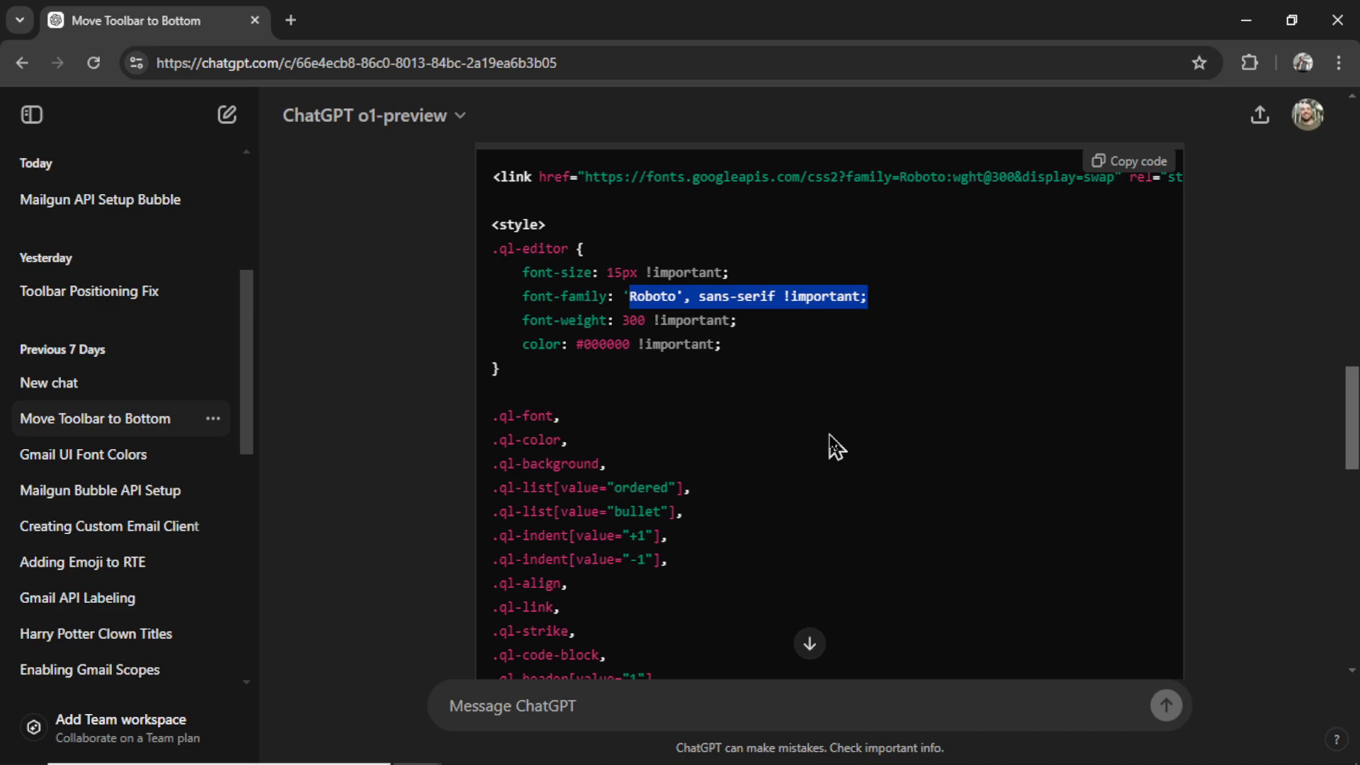
{"action": "scroll", "coordinate": [831, 446], "scroll_direction": "down", "scroll_amount": 2}
{"action": "scroll", "coordinate": [765, 471], "scroll_direction": "down", "scroll_amount": 2}
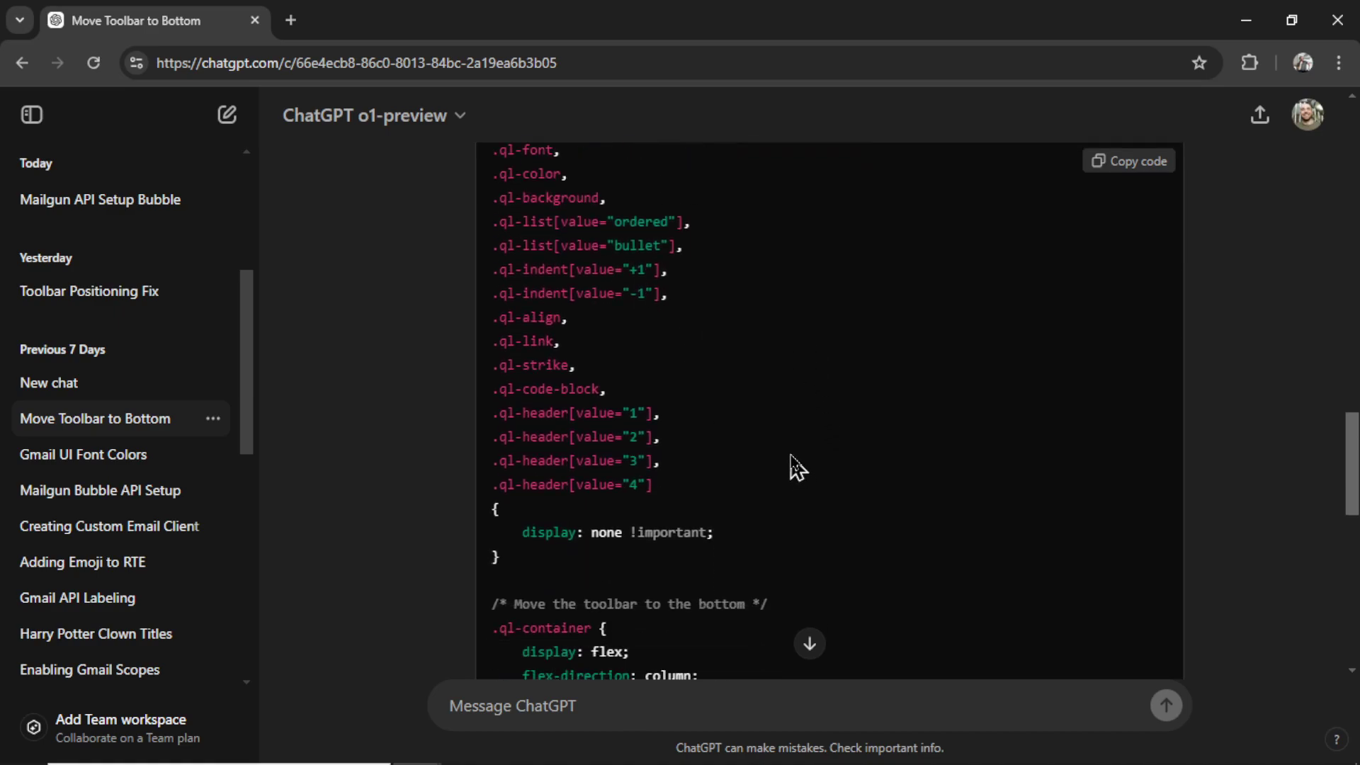
{"action": "scroll", "coordinate": [772, 433], "scroll_direction": "down", "scroll_amount": 2}
{"action": "scroll", "coordinate": [771, 446], "scroll_direction": "down", "scroll_amount": 2}
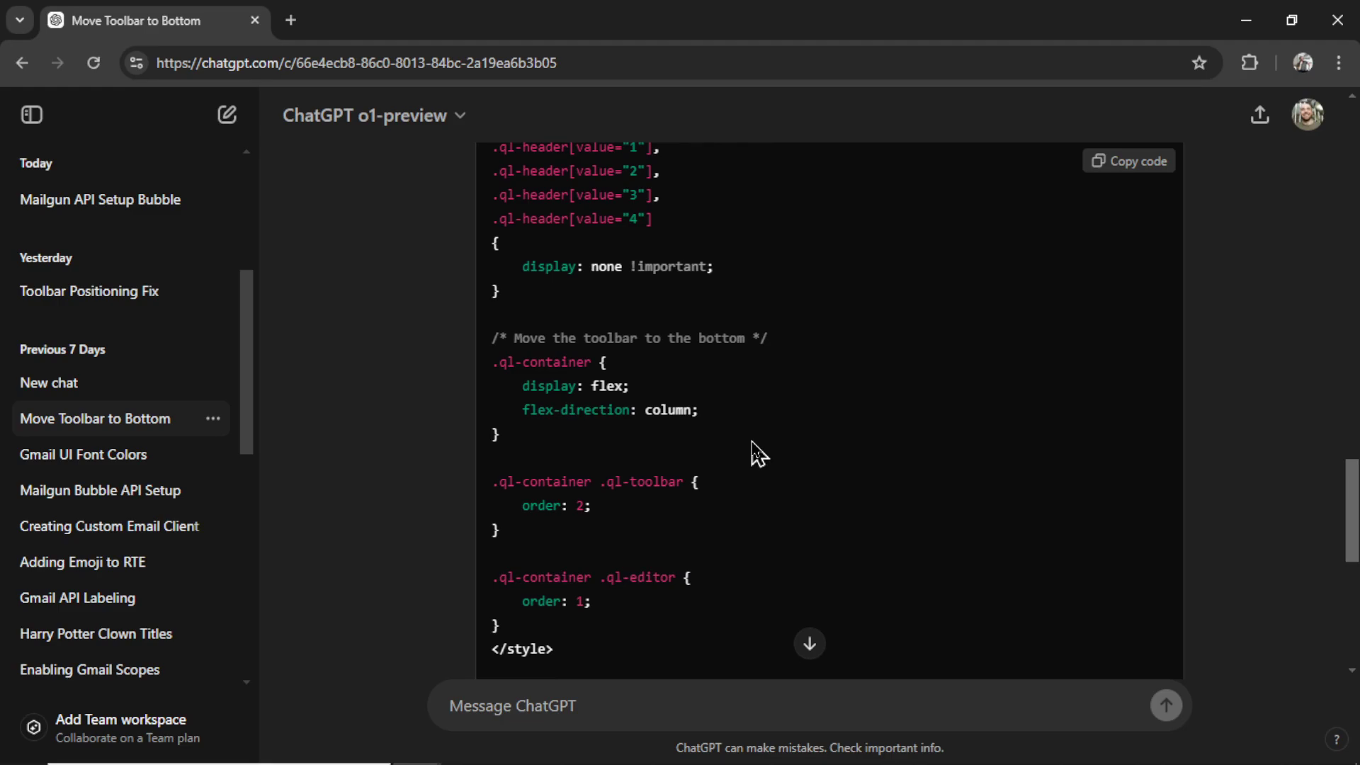
{"action": "scroll", "coordinate": [755, 454], "scroll_direction": "down", "scroll_amount": 2}
{"action": "scroll", "coordinate": [779, 480], "scroll_direction": "up", "scroll_amount": 2}
{"action": "scroll", "coordinate": [790, 478], "scroll_direction": "up", "scroll_amount": 5}
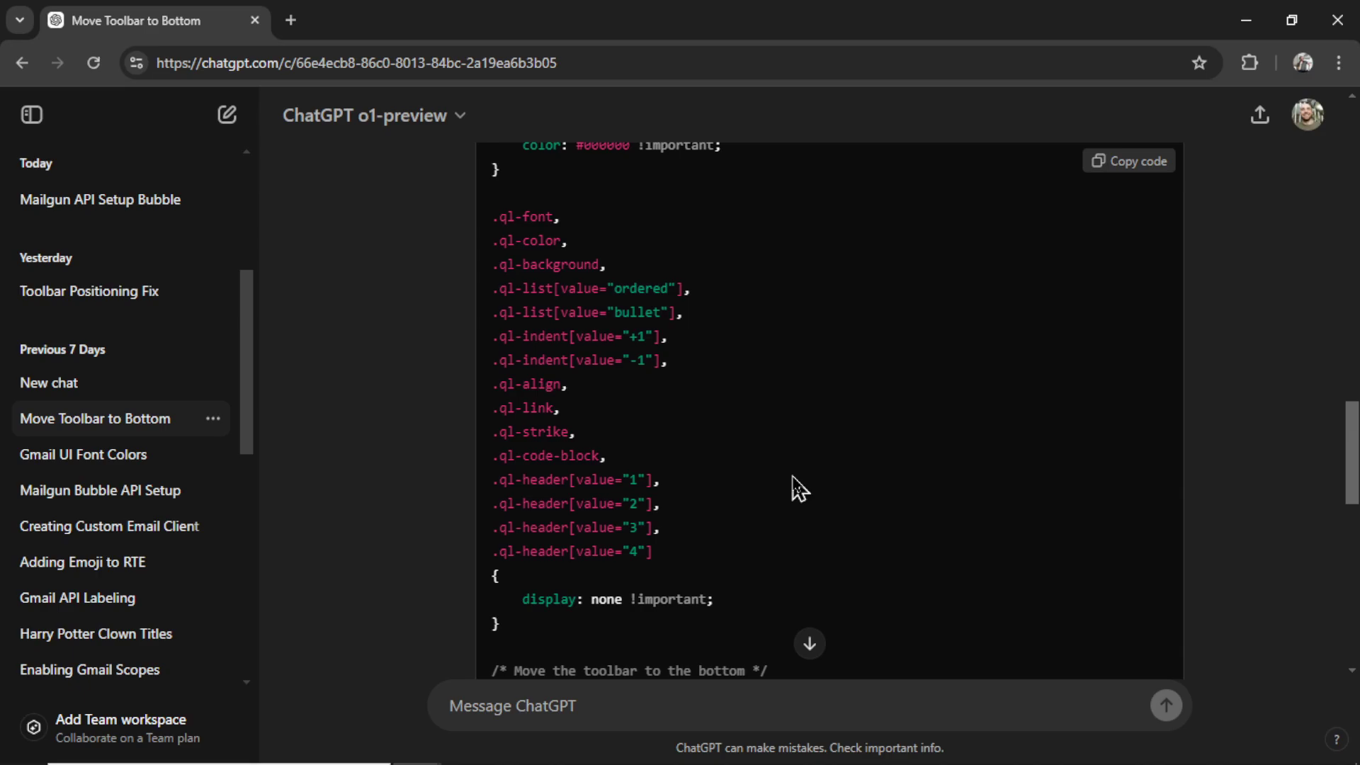
{"action": "scroll", "coordinate": [792, 478], "scroll_direction": "up", "scroll_amount": 2}
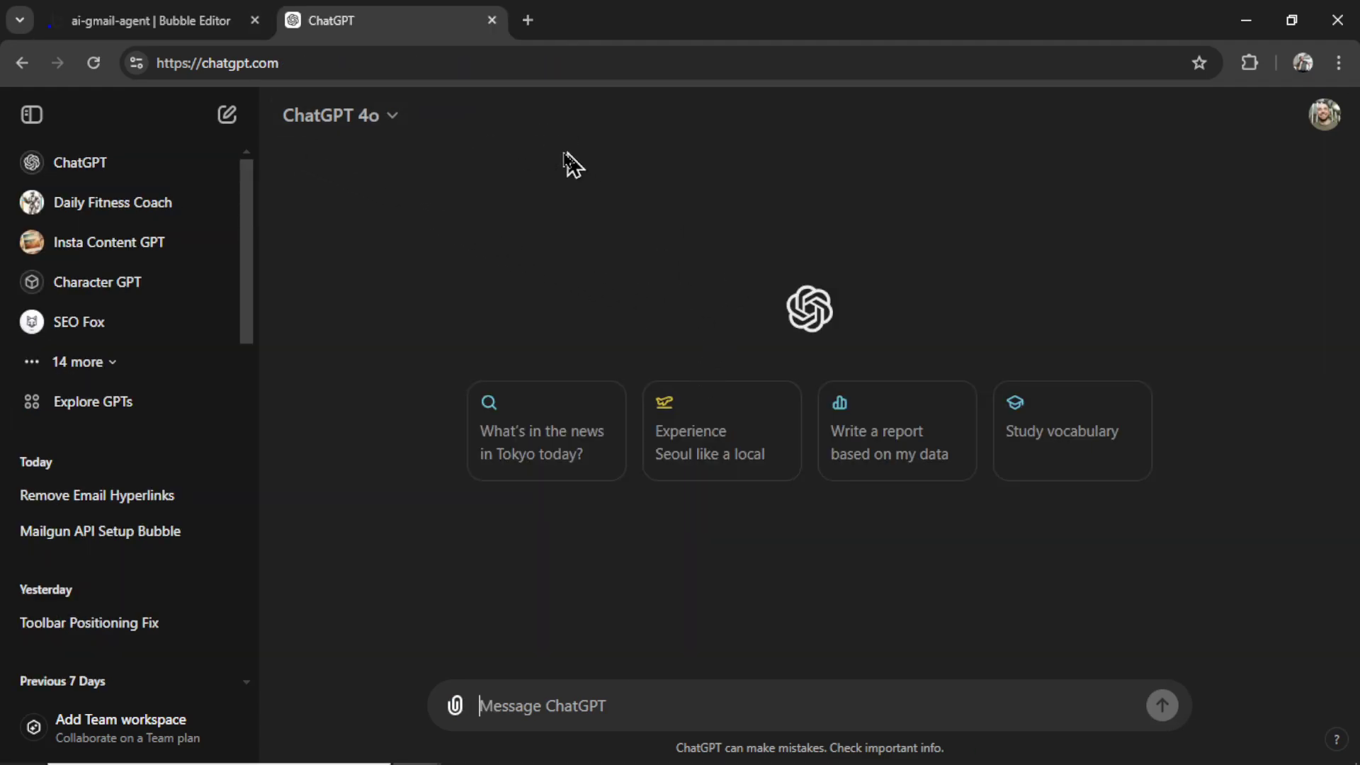
Step: Switch to the Bubble editor tab and then back to the ChatGPT chat
{"action": "left_click", "coordinate": [178, 28]}
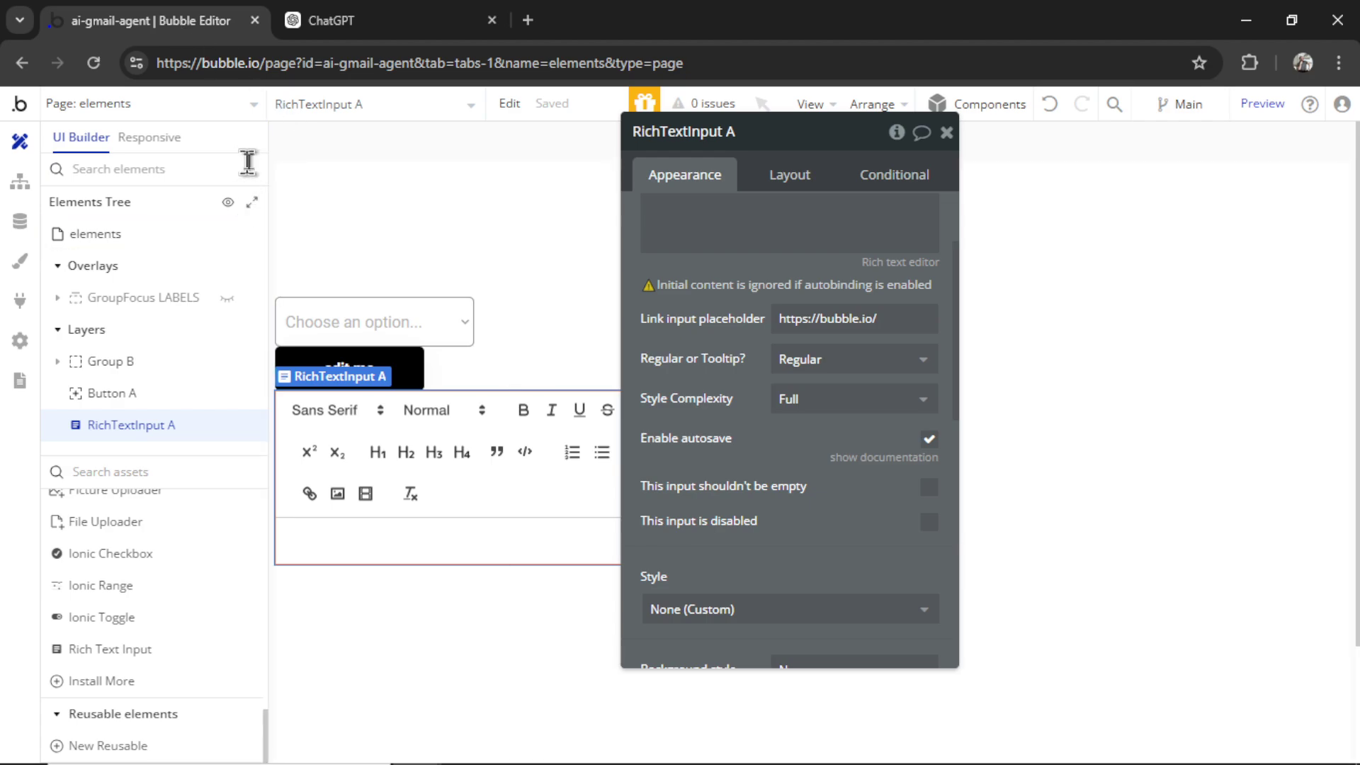
{"action": "left_click", "coordinate": [342, 28]}
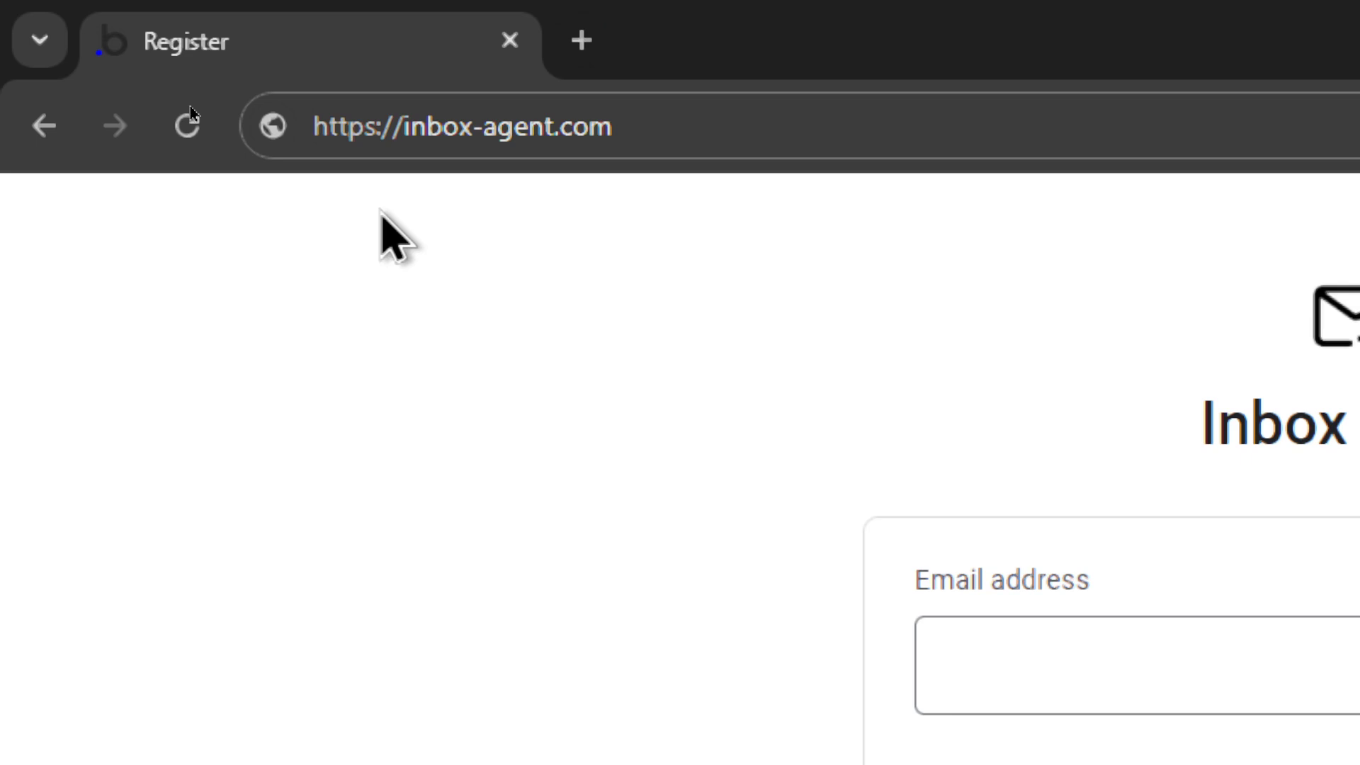
Step: Register an Inbox Agent account with an email address, password and password confirmation
{"action": "left_click", "coordinate": [1338, 680]}
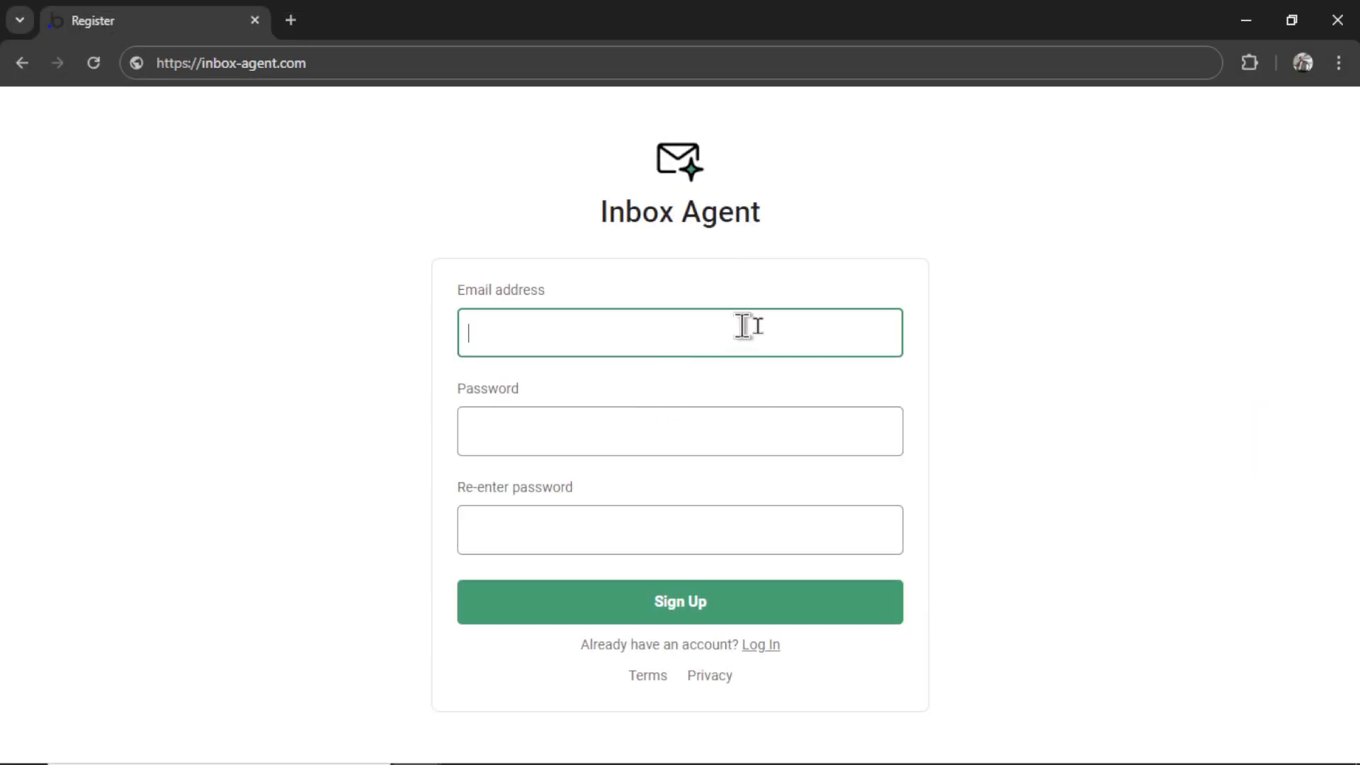
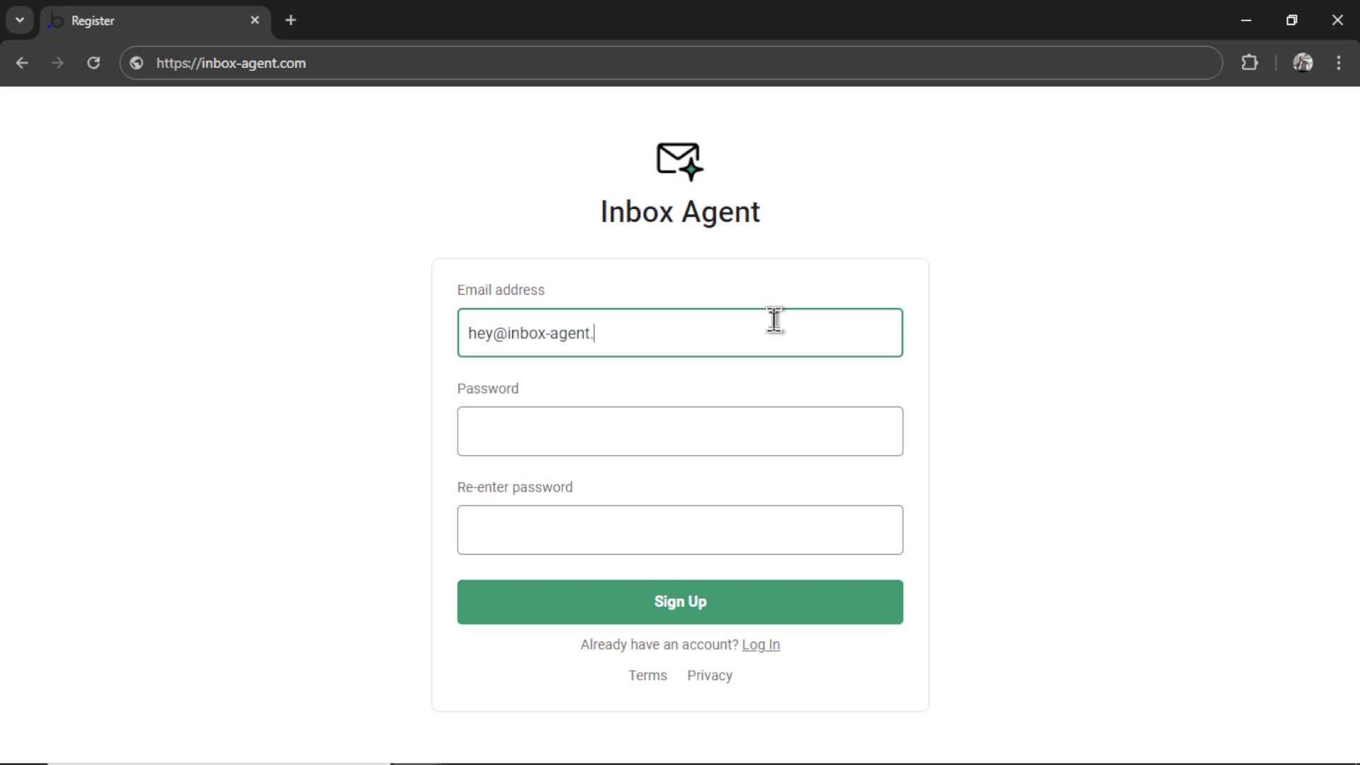
{"action": "left_click", "coordinate": [759, 429]}
{"action": "type", "text": "p"}
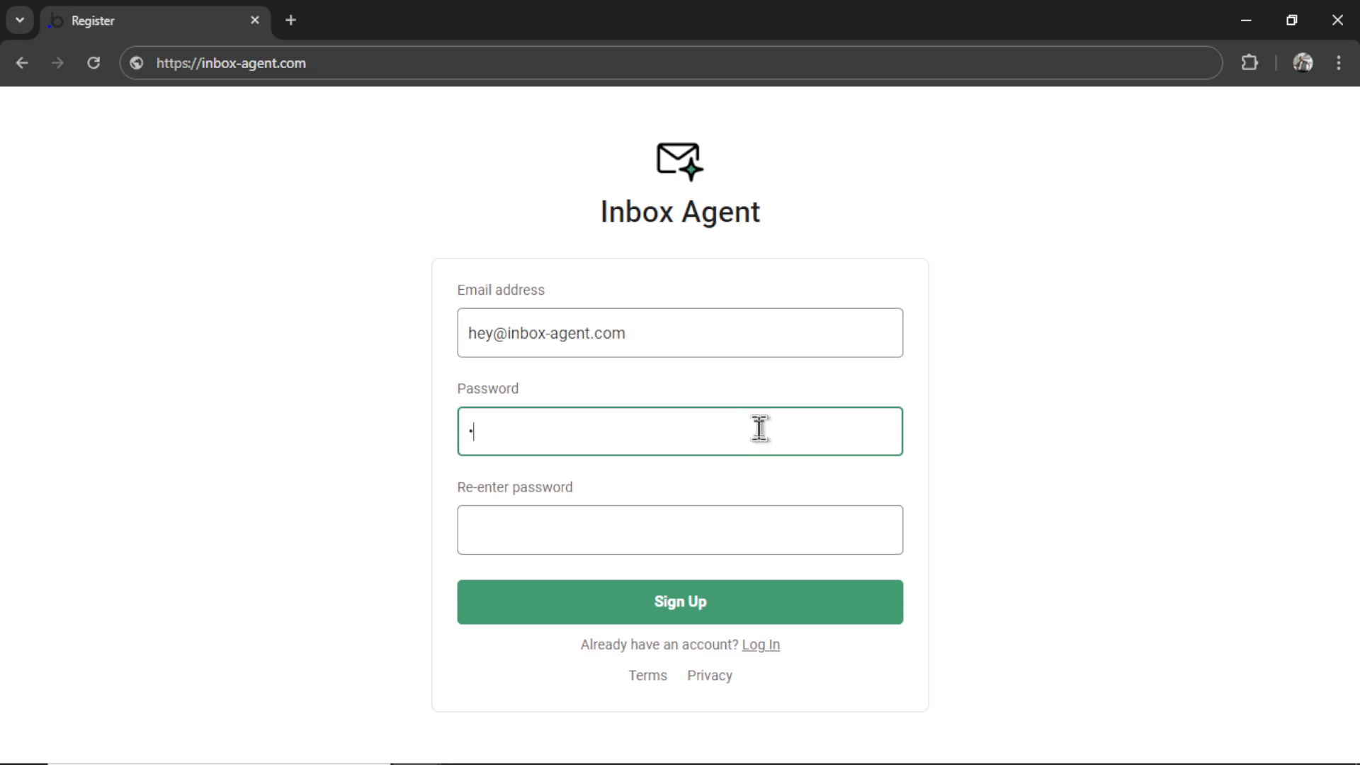
{"action": "left_click", "coordinate": [613, 505]}
{"action": "type", "text": "pas"}
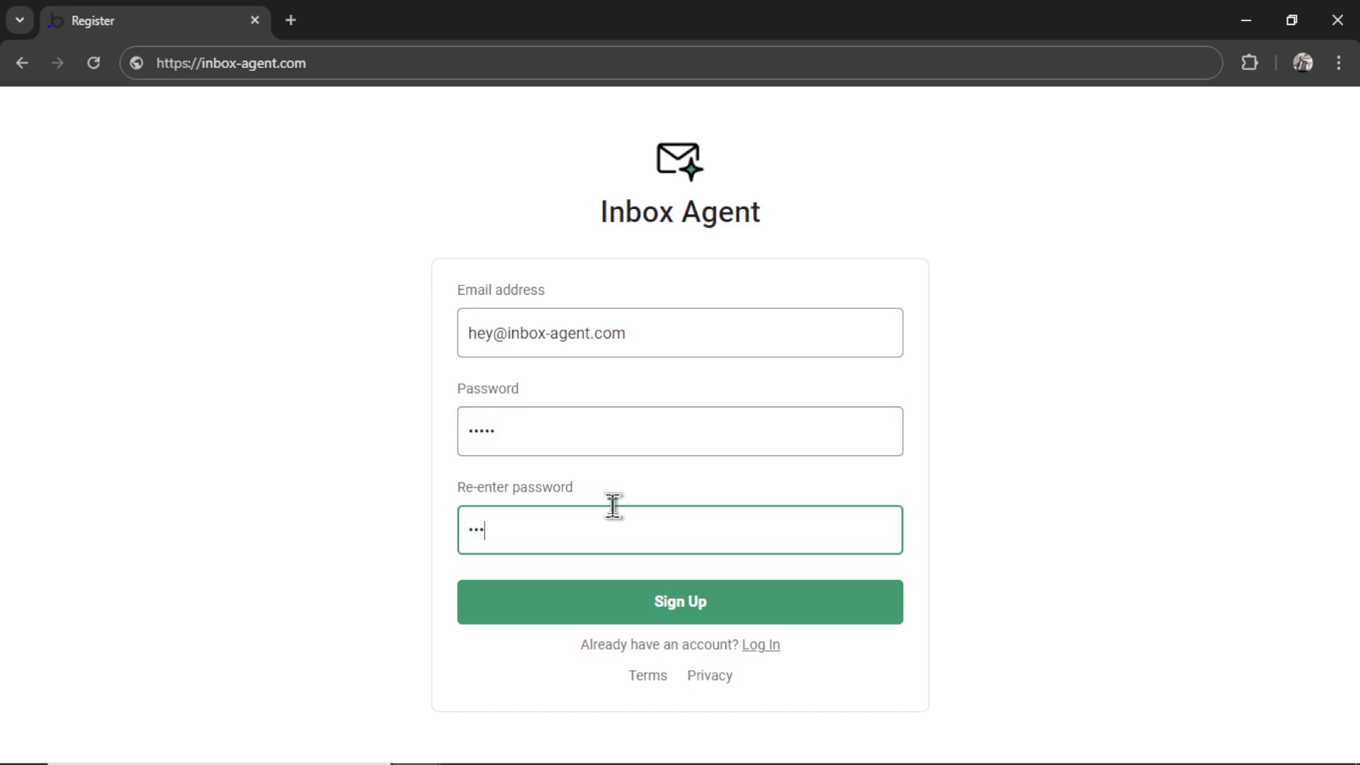
{"action": "type", "text": "sw"}
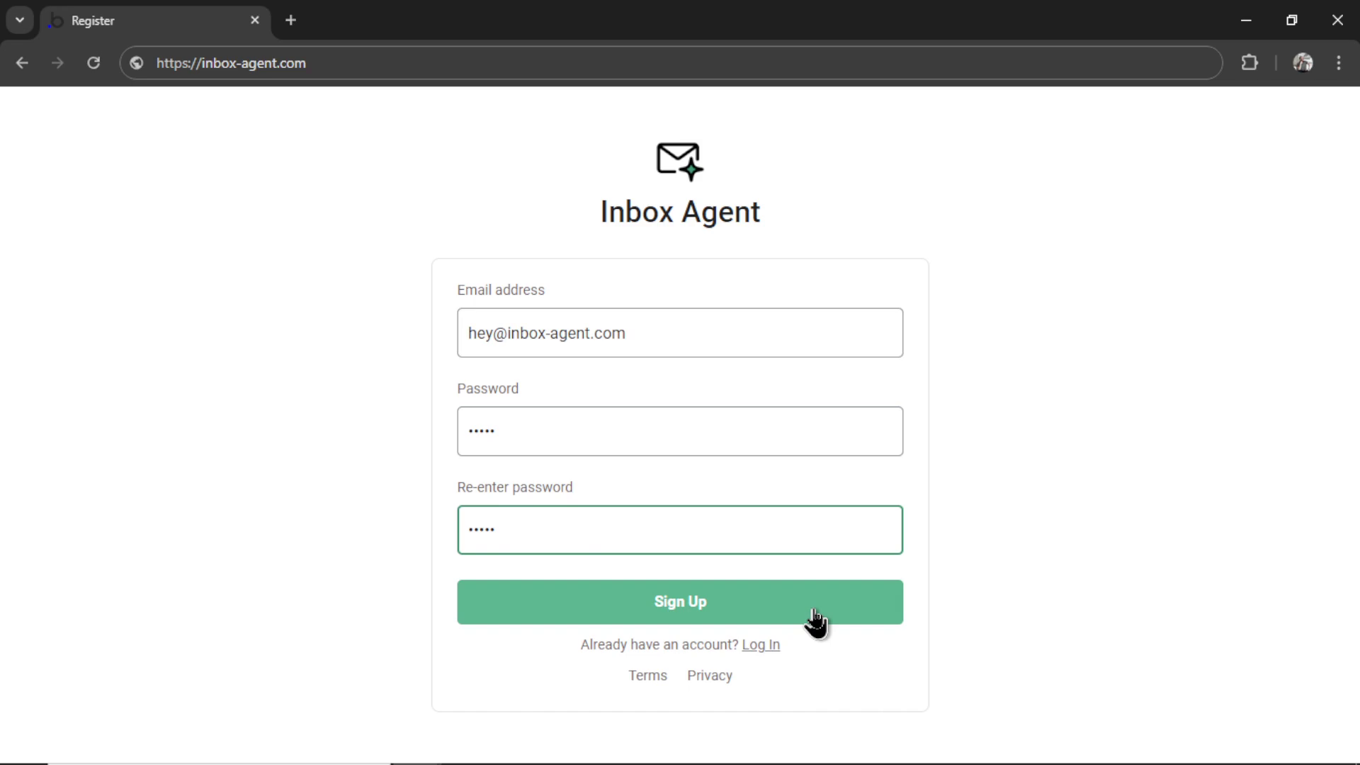
{"action": "left_click", "coordinate": [816, 622]}
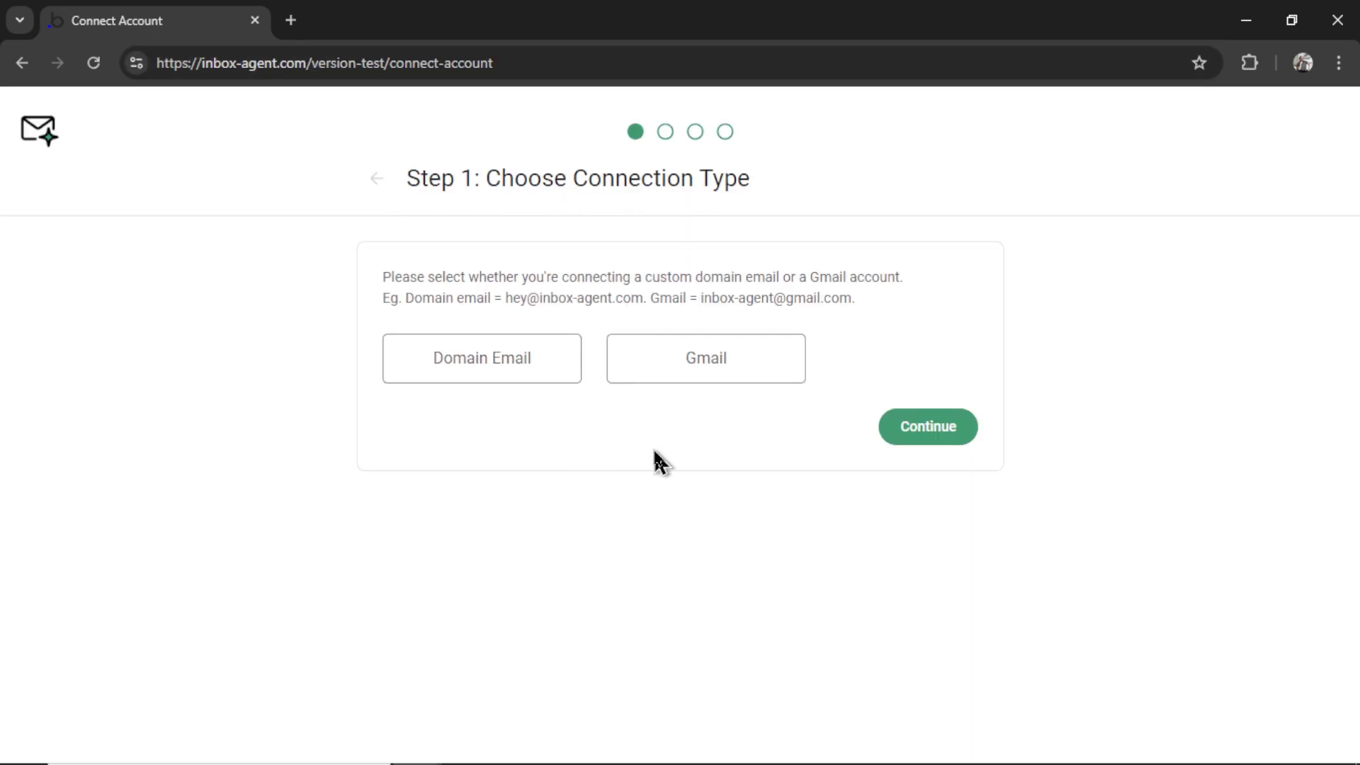
Step: Choose the custom Domain Email connection type and continue
{"action": "left_click", "coordinate": [499, 375]}
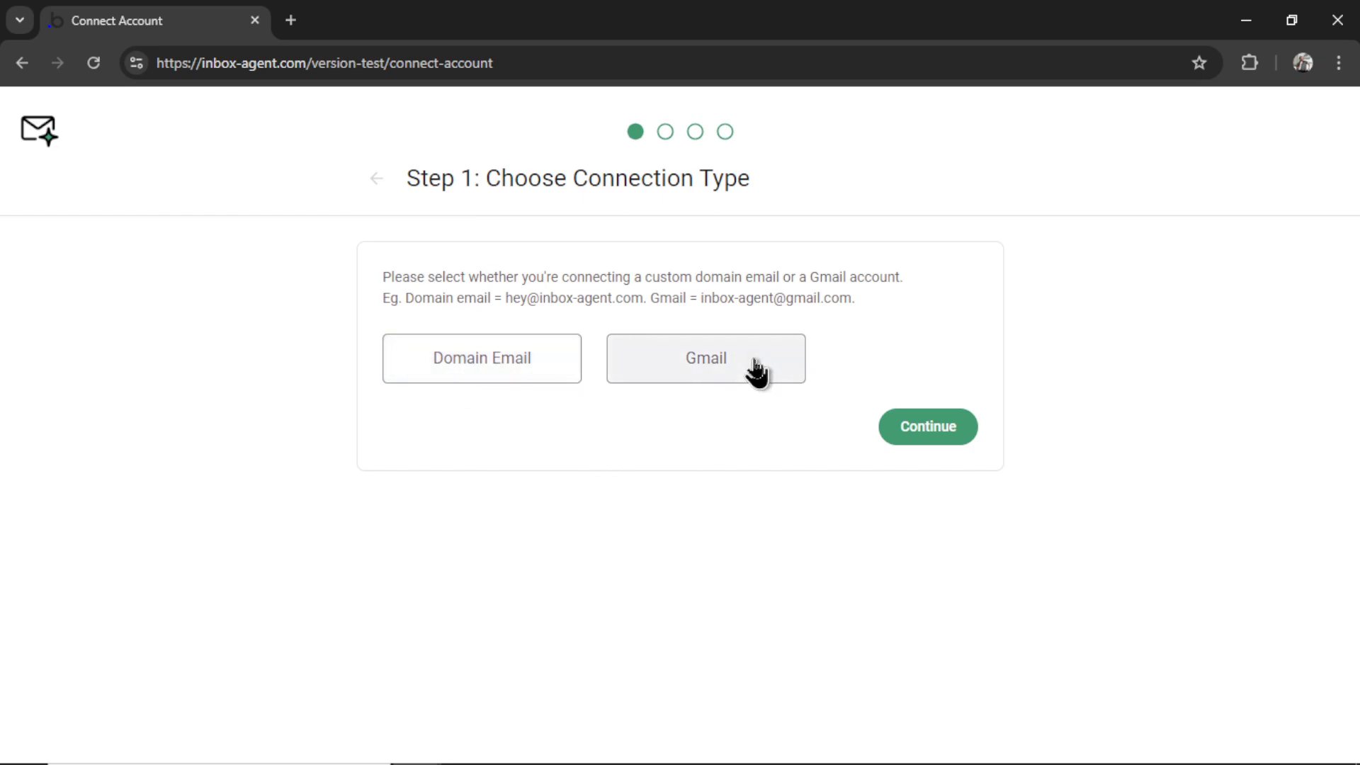
{"action": "double_click", "coordinate": [820, 298]}
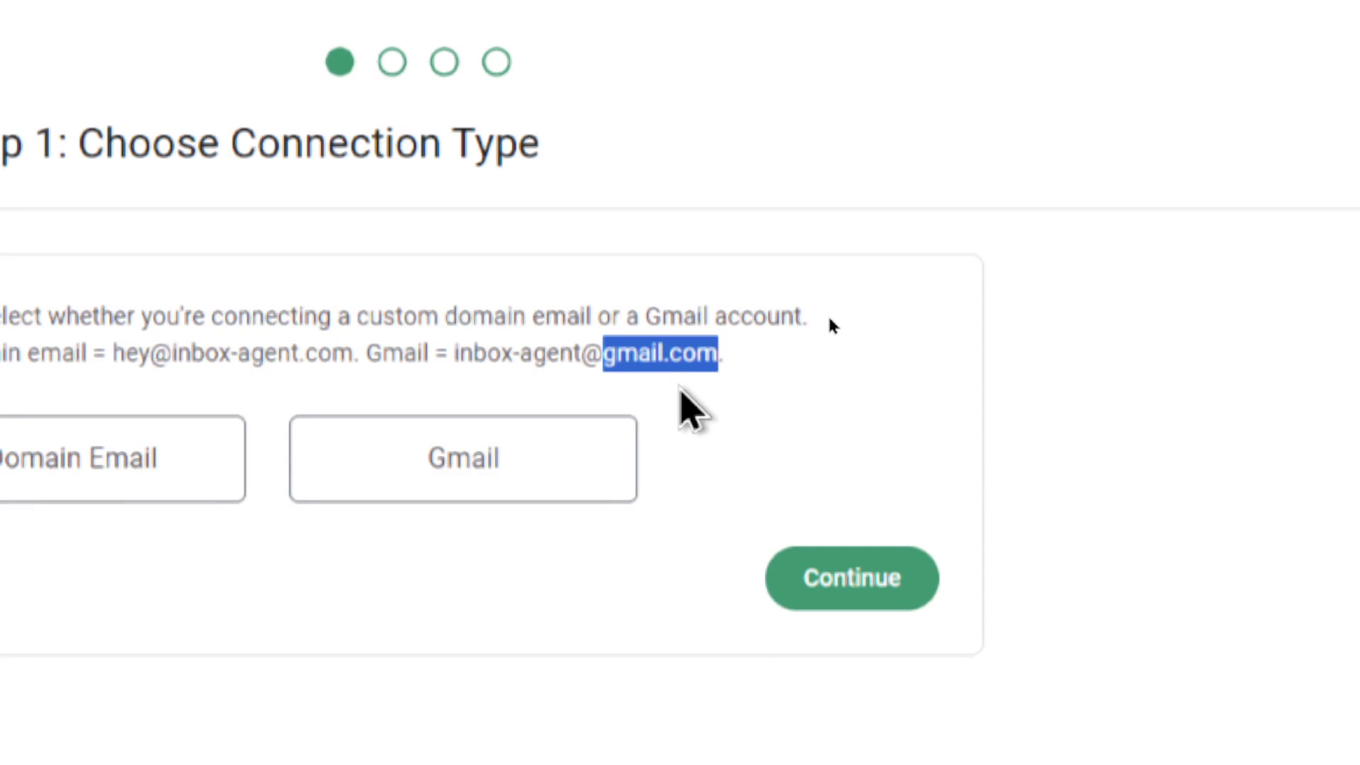
{"action": "left_click", "coordinate": [78, 488]}
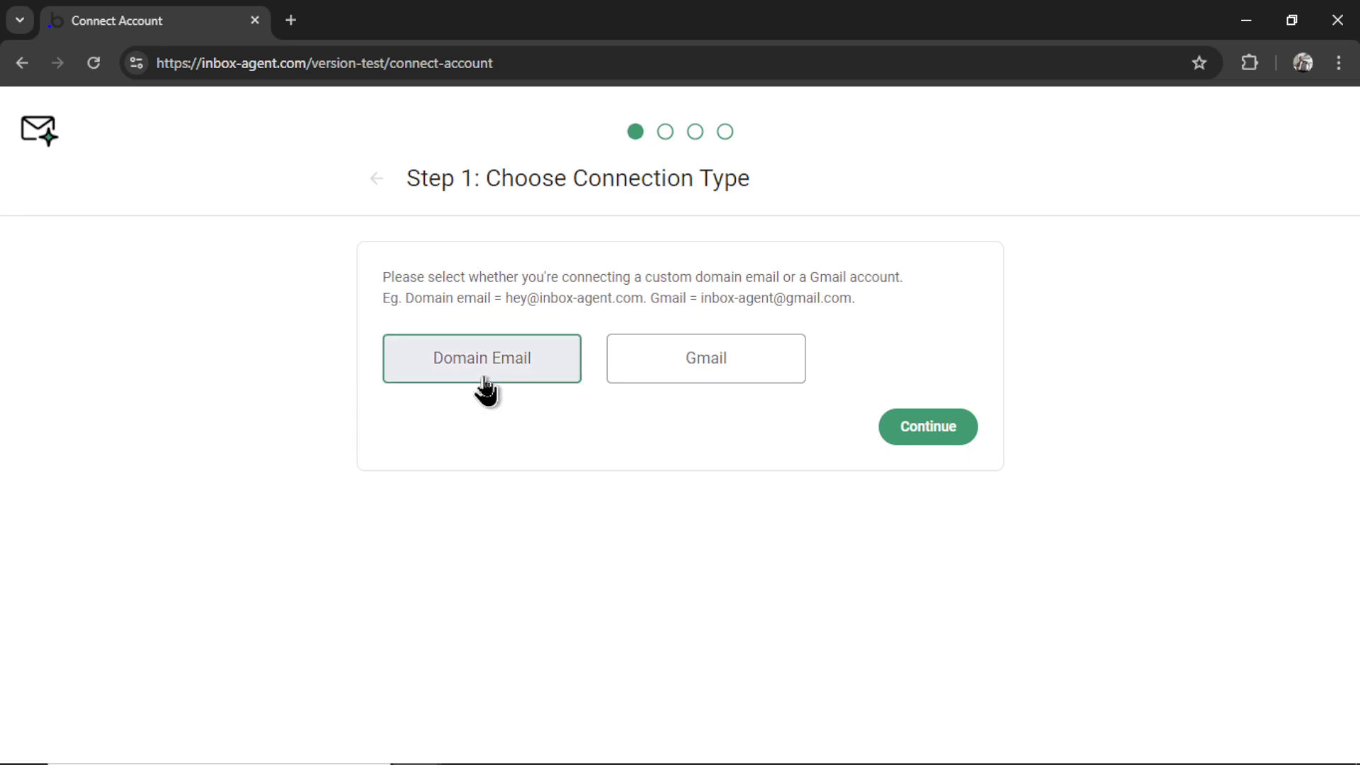
{"action": "left_click", "coordinate": [932, 433]}
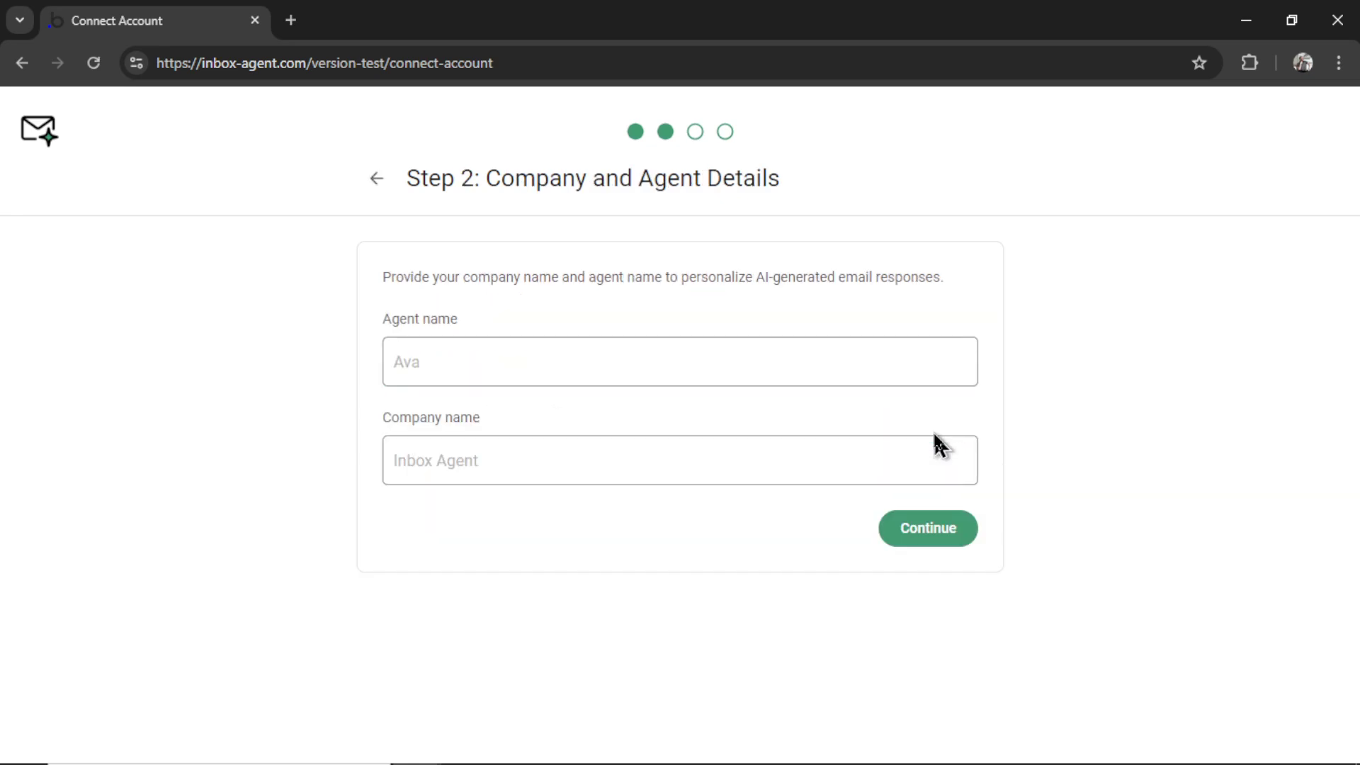
Step: Enter agent name 'Av' and company name 'Inbox Agent', then continue
{"action": "left_click", "coordinate": [521, 371]}
{"action": "type", "text": "Ava"}
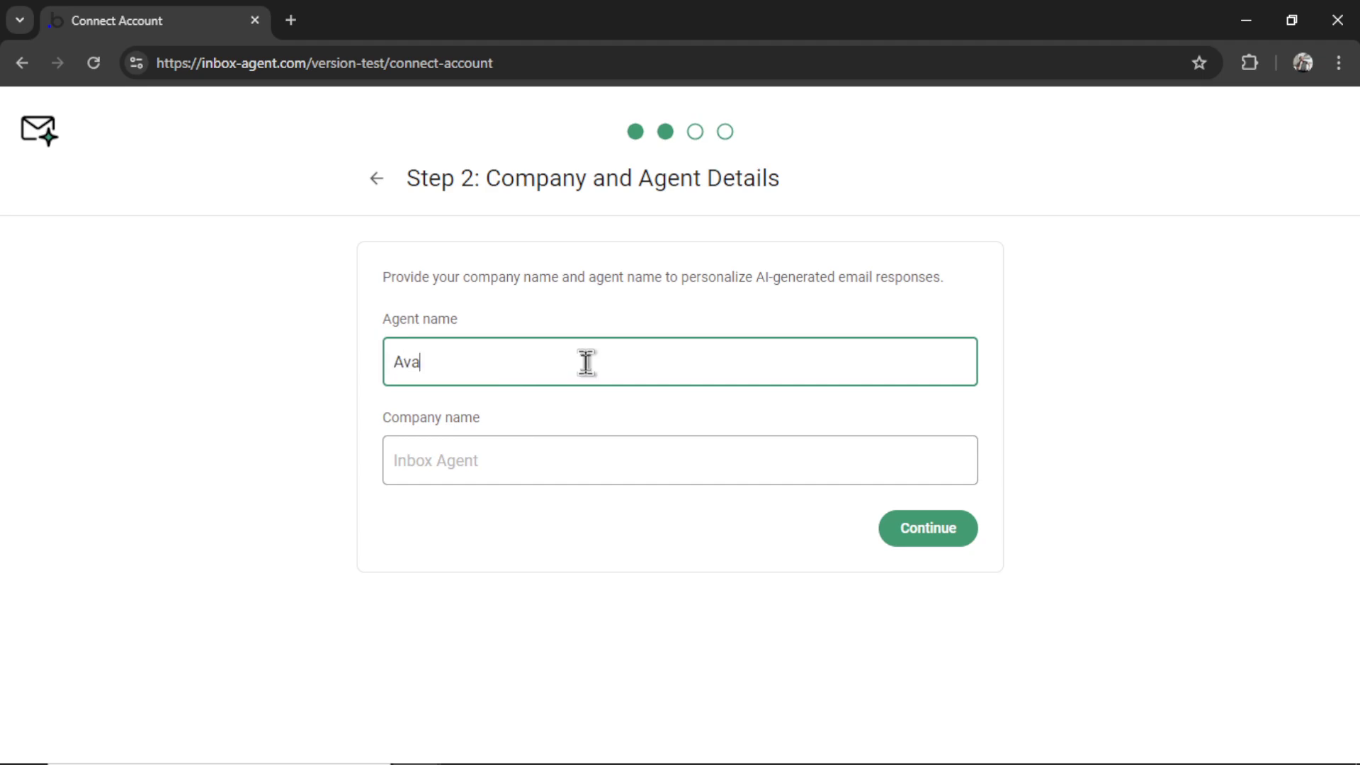
{"action": "left_click", "coordinate": [633, 464]}
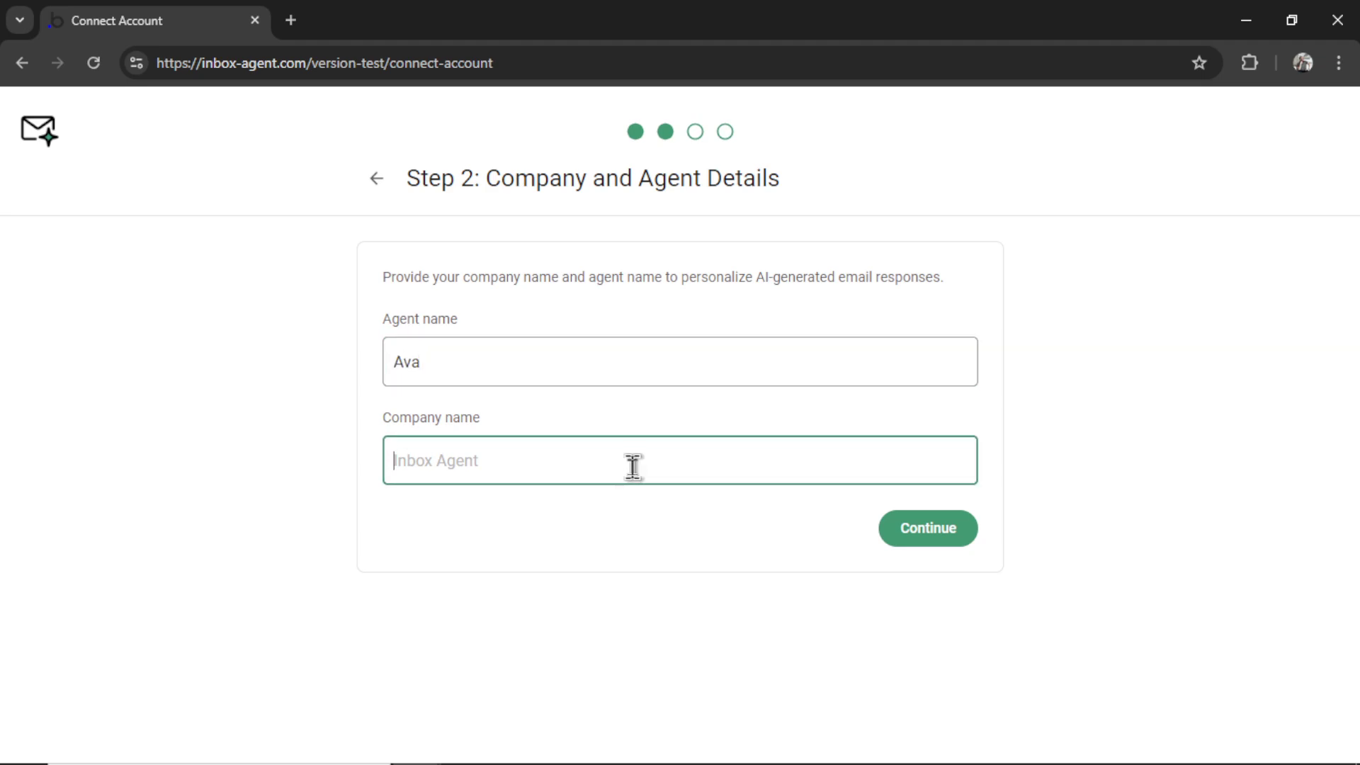
{"action": "type", "text": "Inbox Agent"}
{"action": "left_click", "coordinate": [929, 529]}
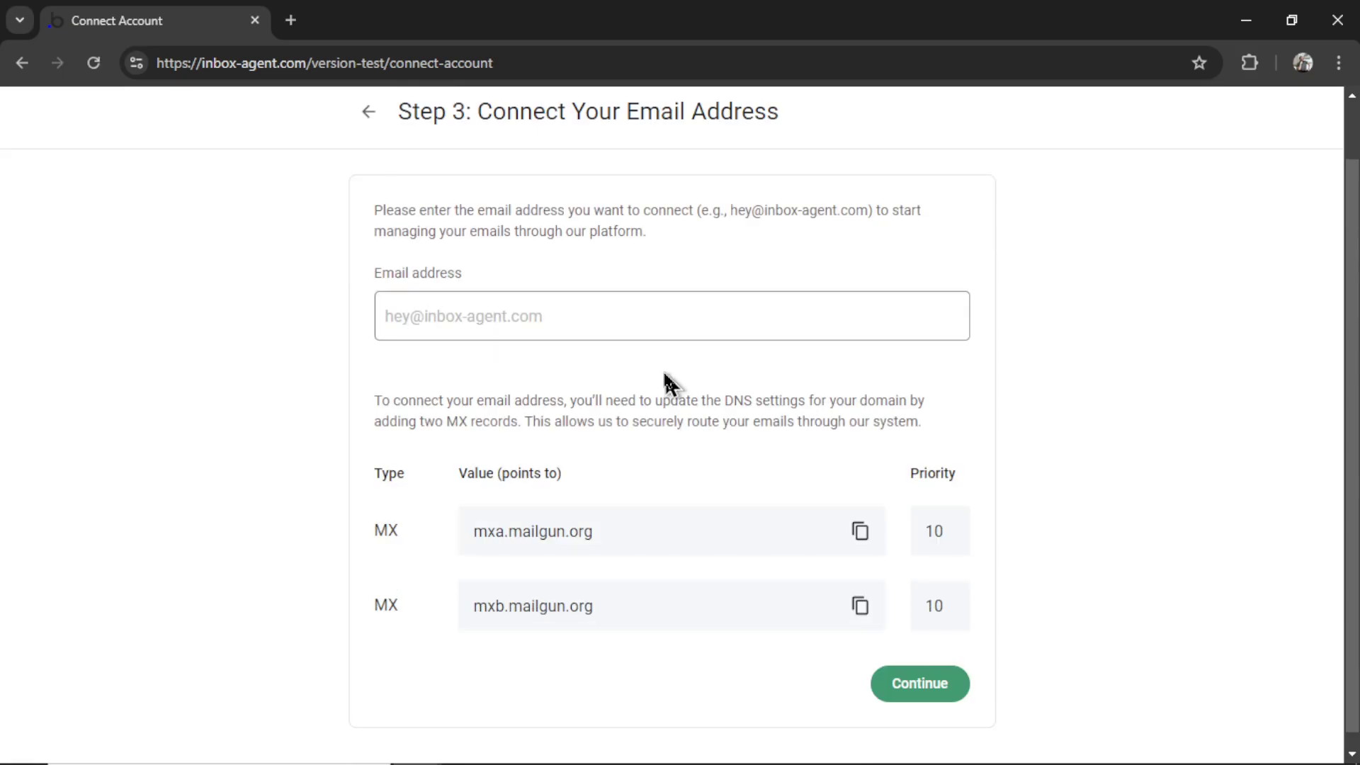
Step: Enter the support email address to connect in Step 3
{"action": "left_click", "coordinate": [613, 318]}
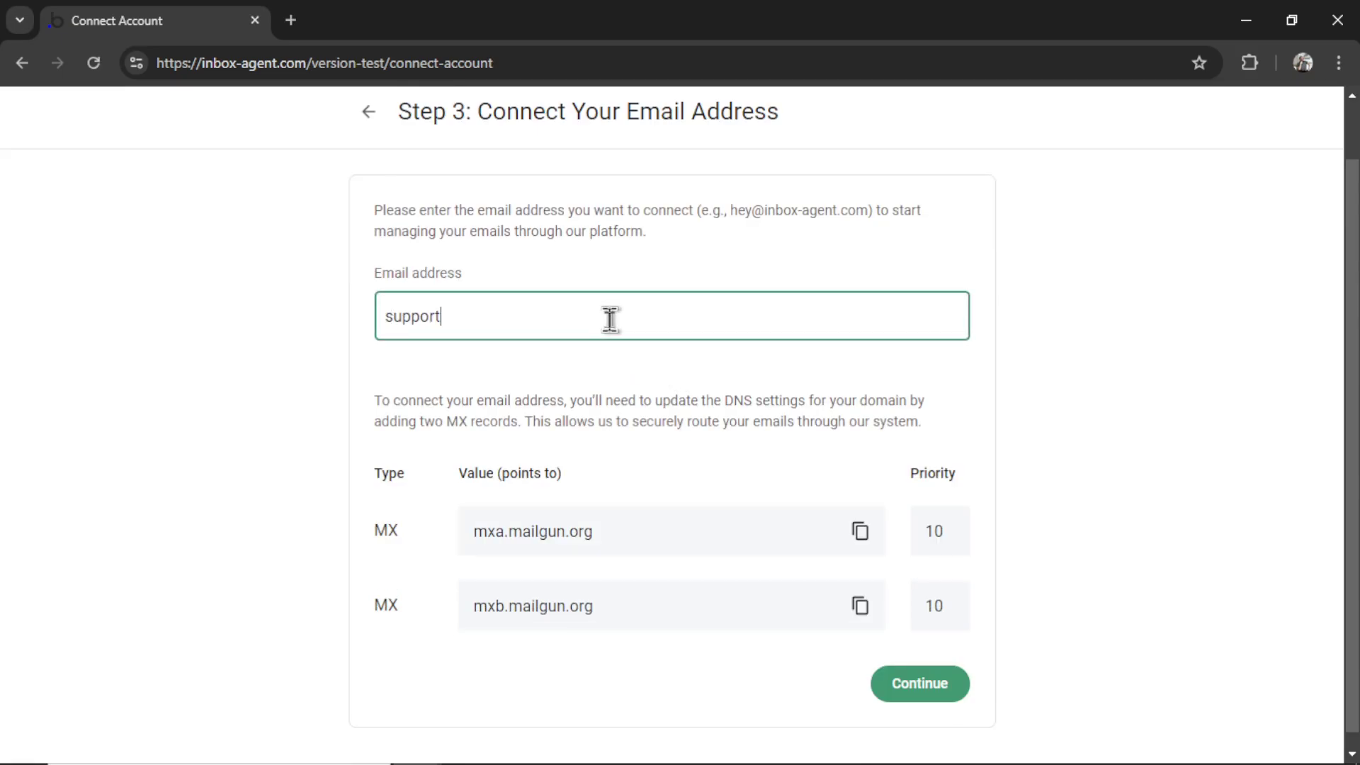
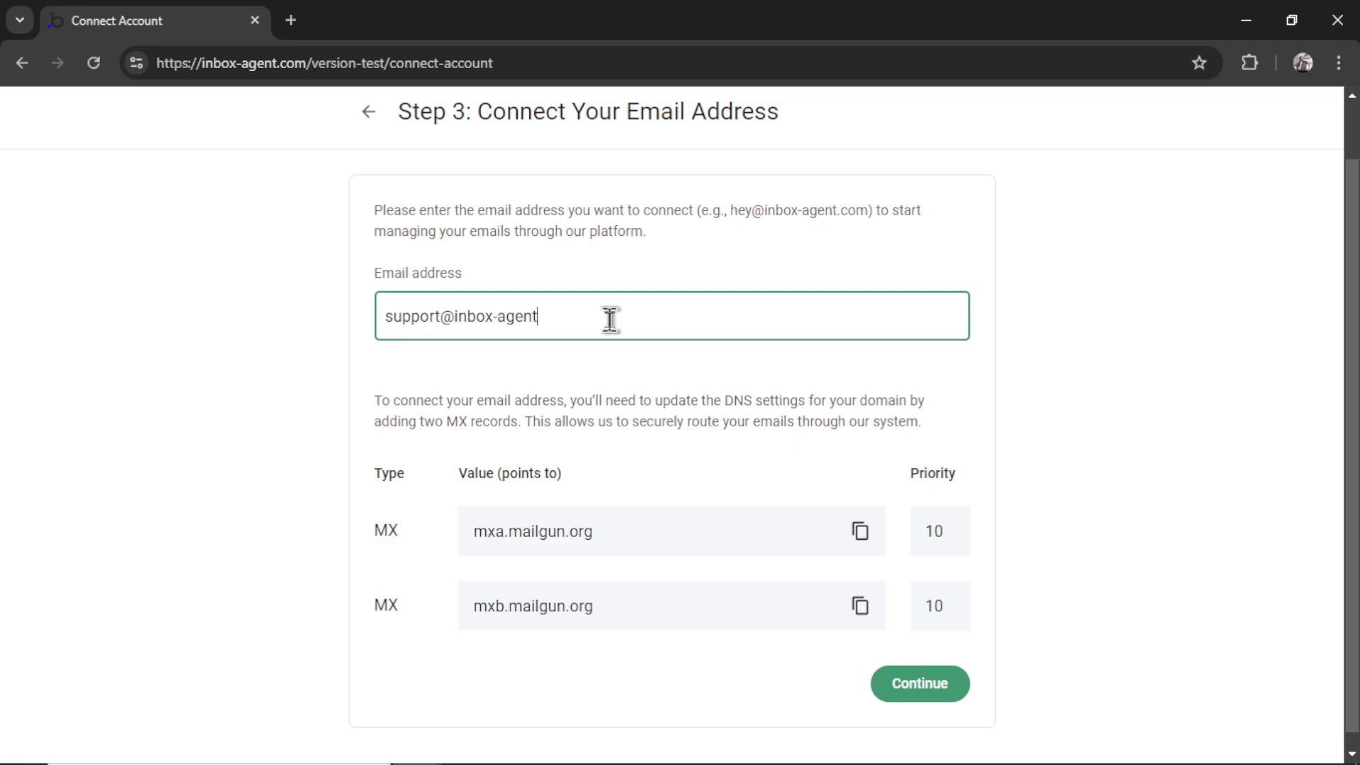
{"action": "left_click", "coordinate": [623, 368]}
{"action": "scroll", "coordinate": [632, 501], "scroll_direction": "down", "scroll_amount": 1}
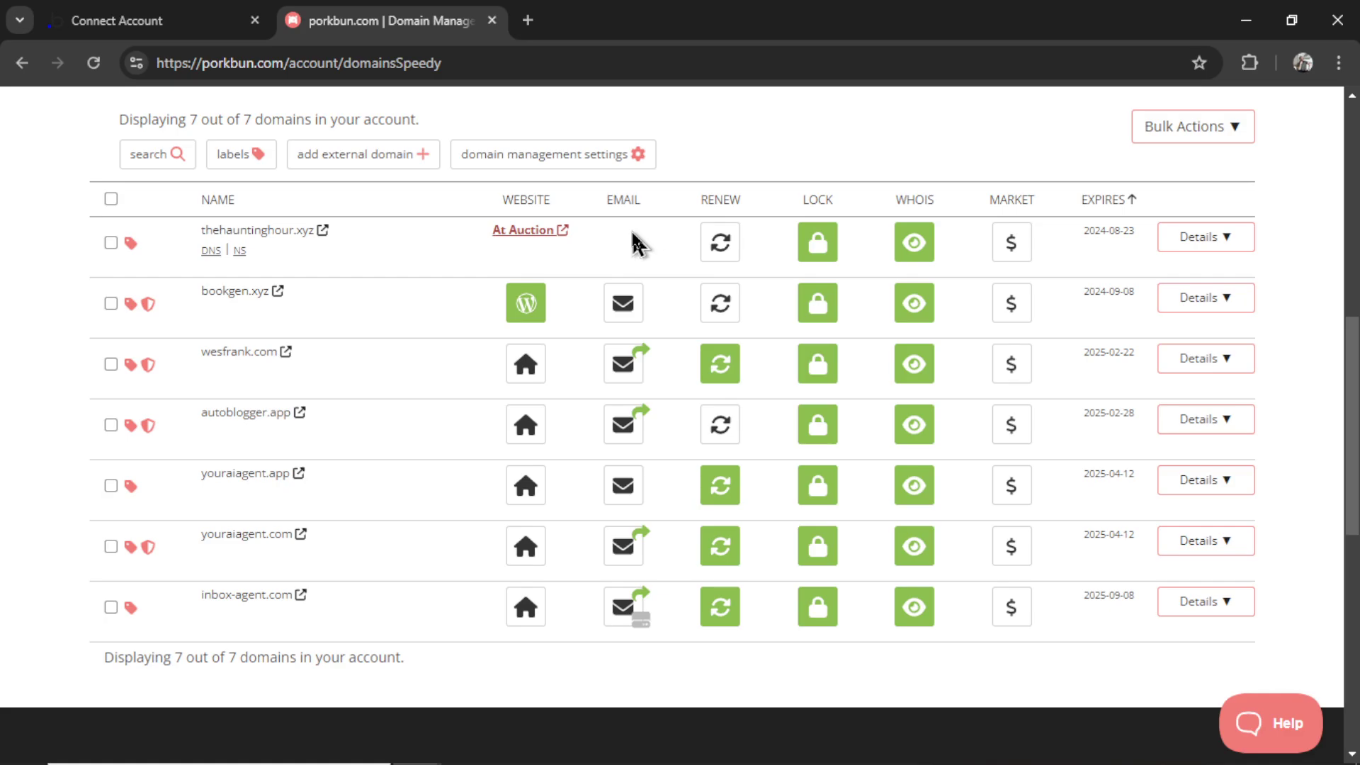
Step: Open inbox-agent.com's DNS records editor in Porkbun and set the record type to MX
{"action": "left_click", "coordinate": [1210, 610]}
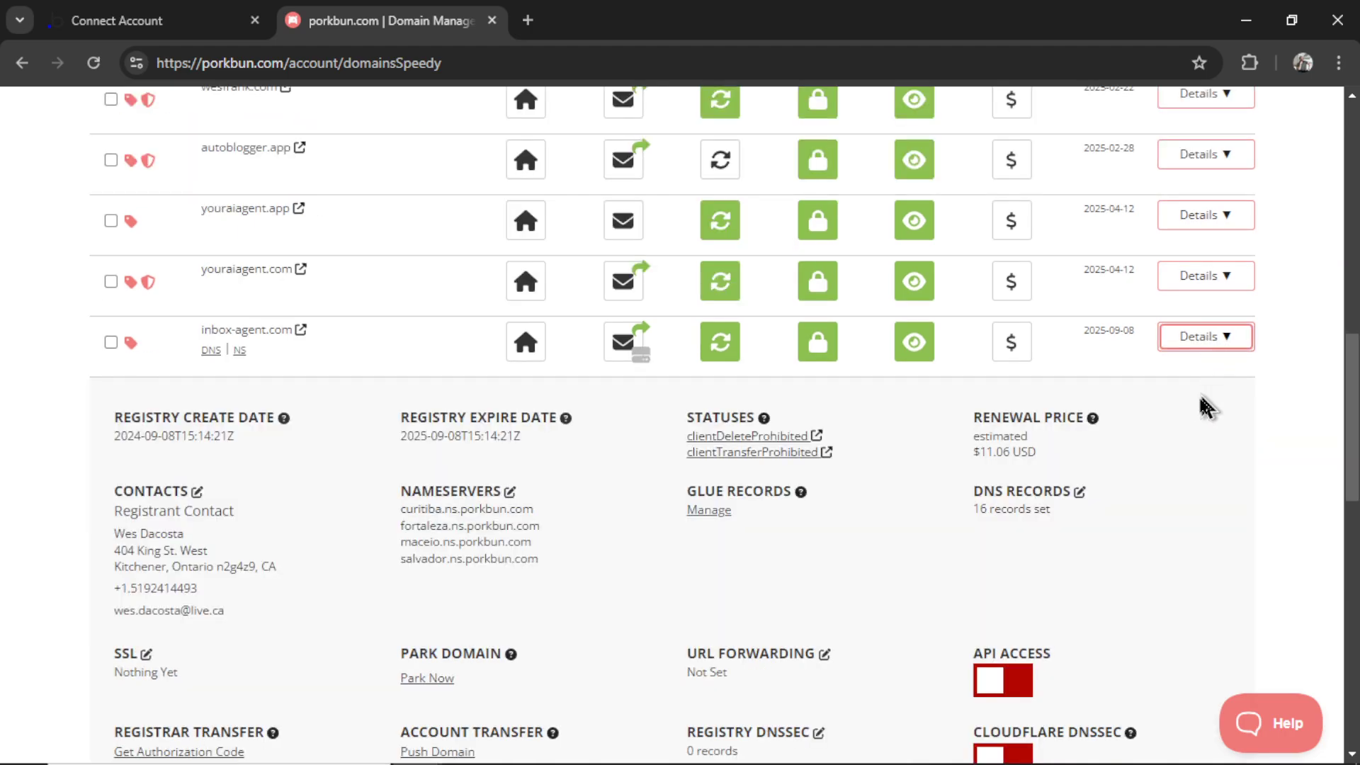
{"action": "scroll", "coordinate": [652, 531], "scroll_direction": "down", "scroll_amount": 2}
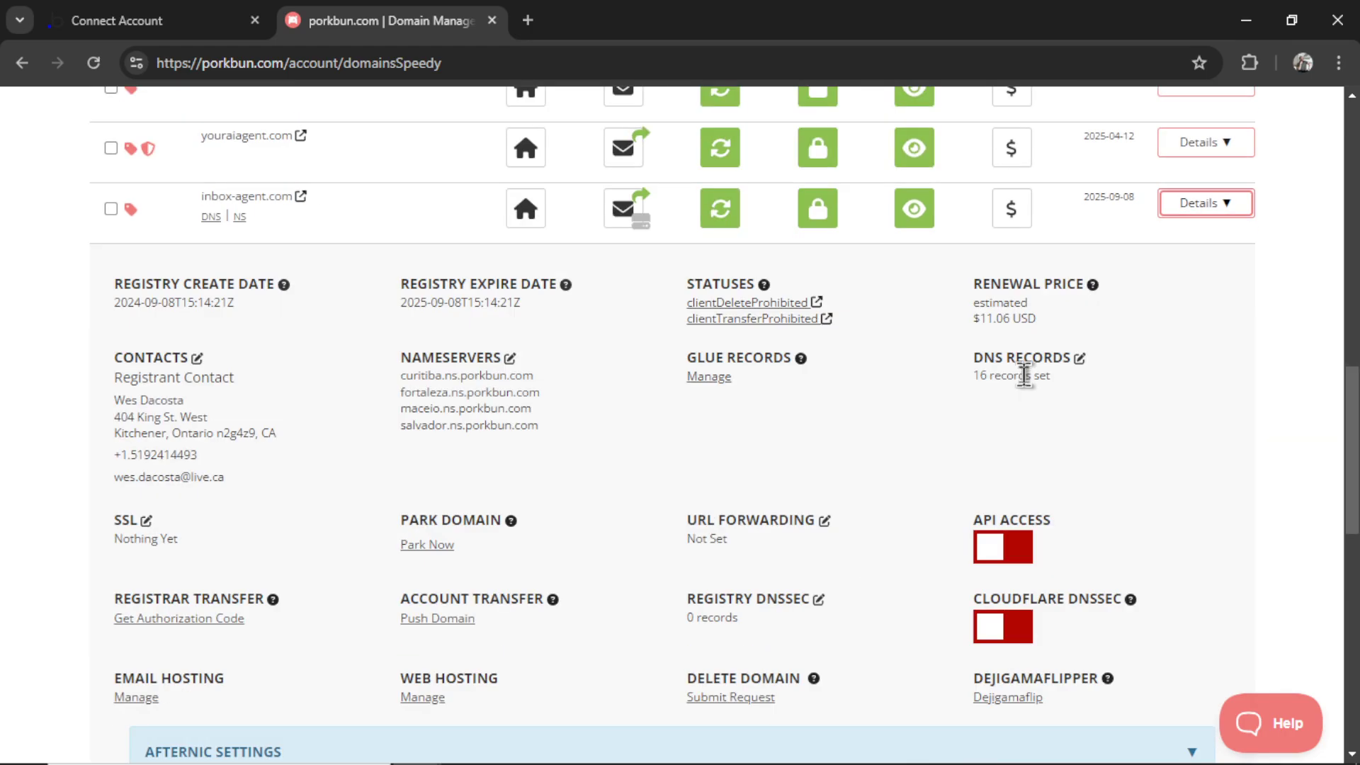
{"action": "left_click", "coordinate": [1080, 361]}
{"action": "left_click", "coordinate": [579, 220]}
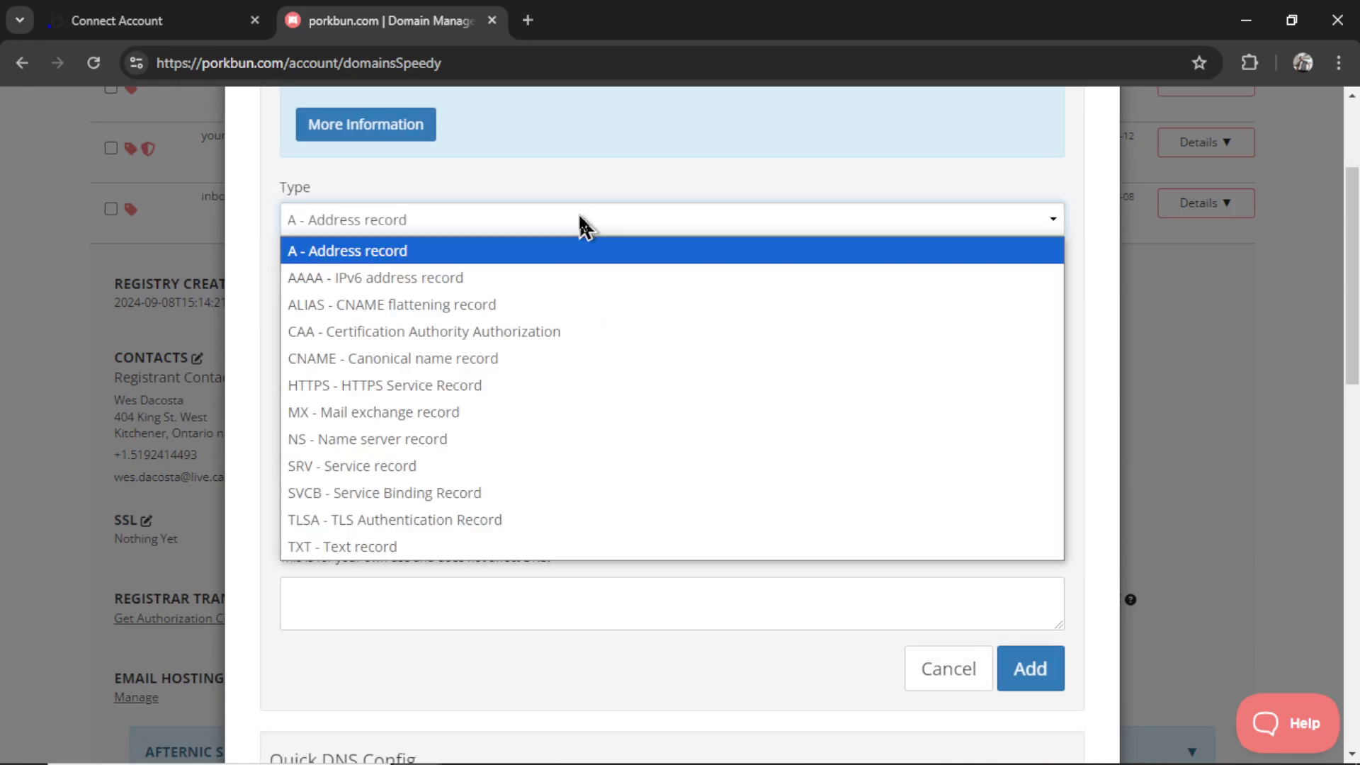
{"action": "left_click", "coordinate": [550, 412]}
Step: Add MX records for mxa.mailgun.org and mxb.mailgun.org, each with priority 10
{"action": "key", "text": "ctrl+shift+Tab"}
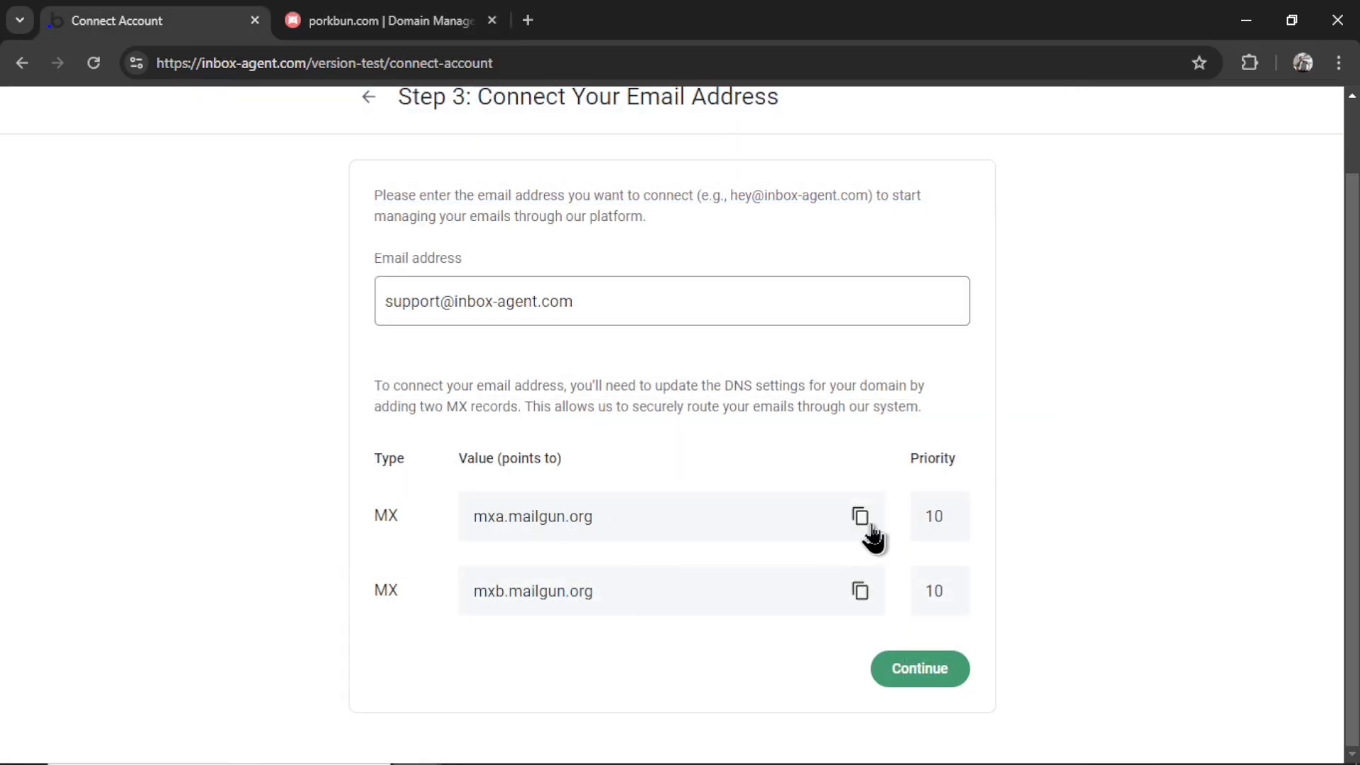
{"action": "left_click", "coordinate": [860, 517]}
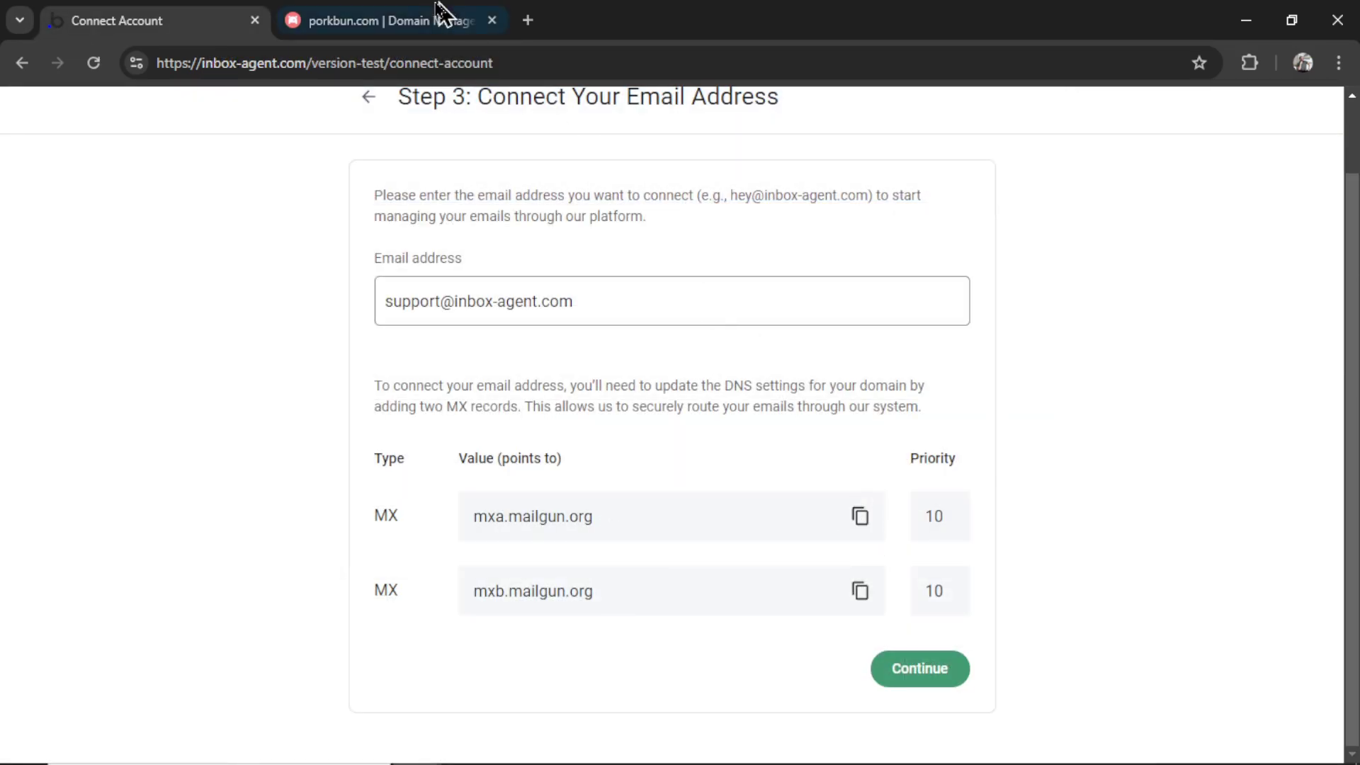
{"action": "left_click", "coordinate": [436, 20]}
{"action": "left_click", "coordinate": [487, 416]}
{"action": "key", "text": "ctrl+v"}
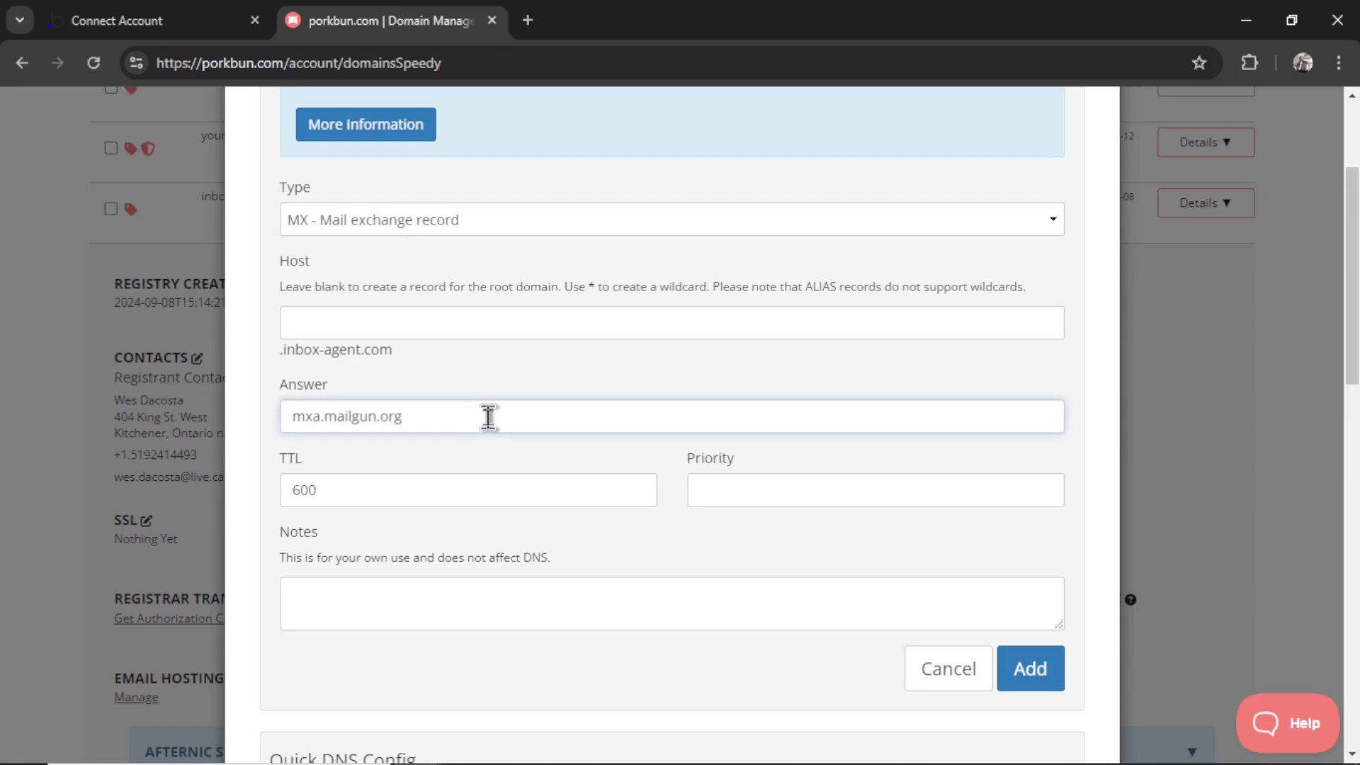
{"action": "left_click", "coordinate": [765, 488]}
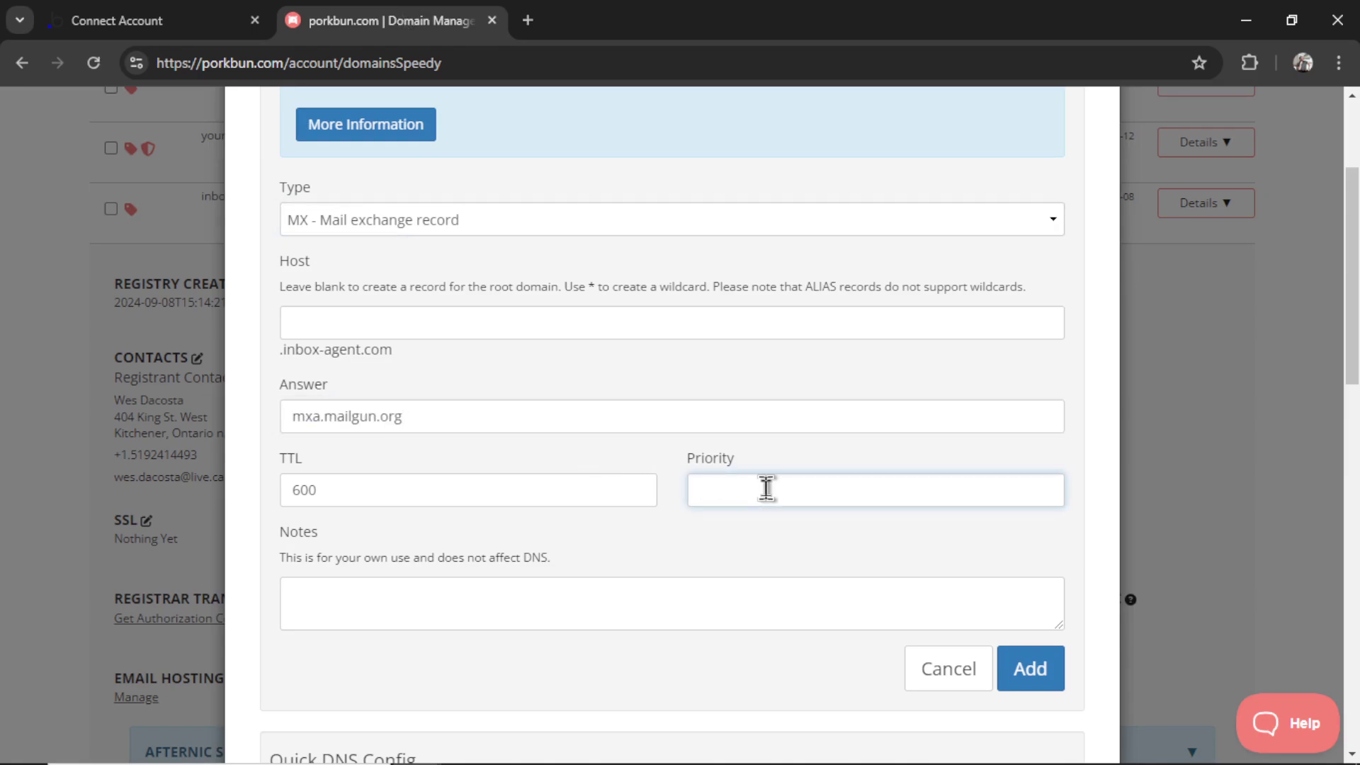
{"action": "type", "text": "10"}
{"action": "left_click", "coordinate": [1030, 670]}
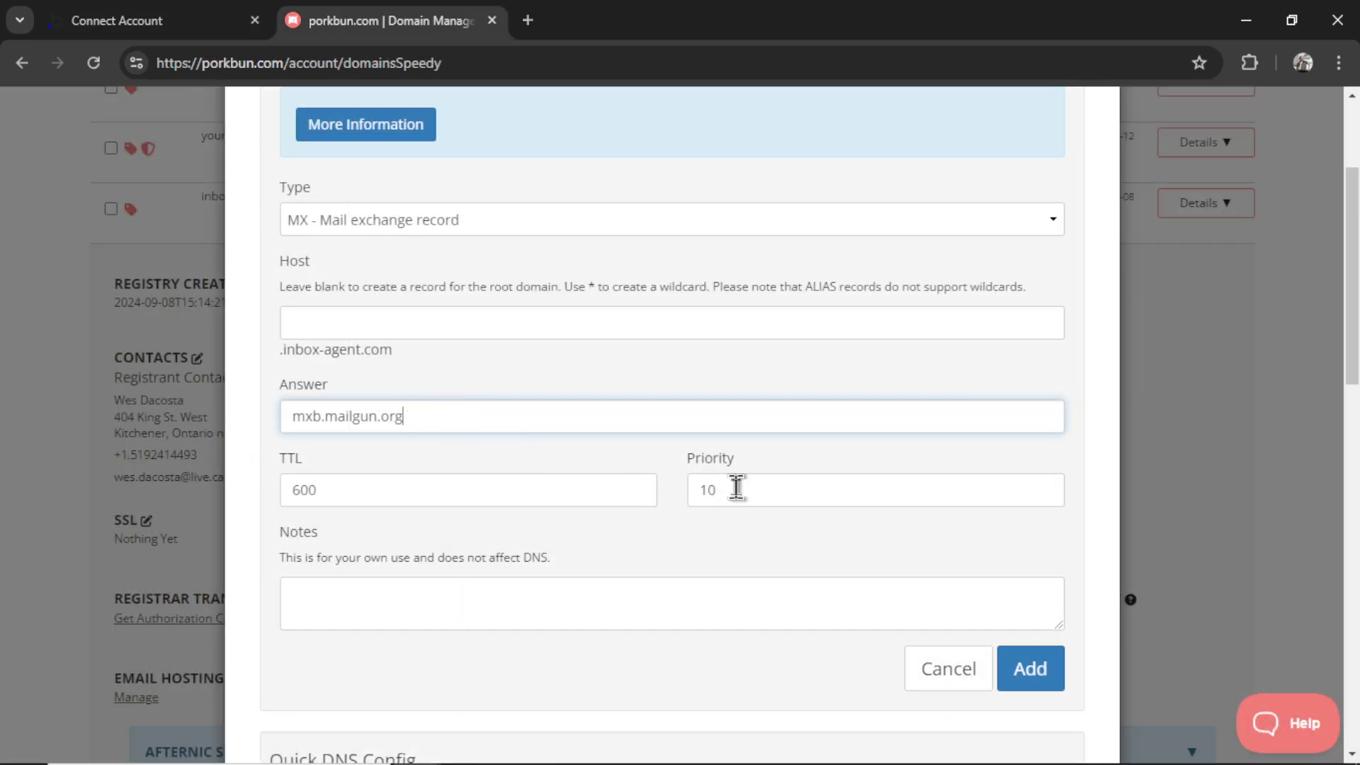
{"action": "left_click", "coordinate": [773, 489]}
{"action": "left_click", "coordinate": [1009, 672]}
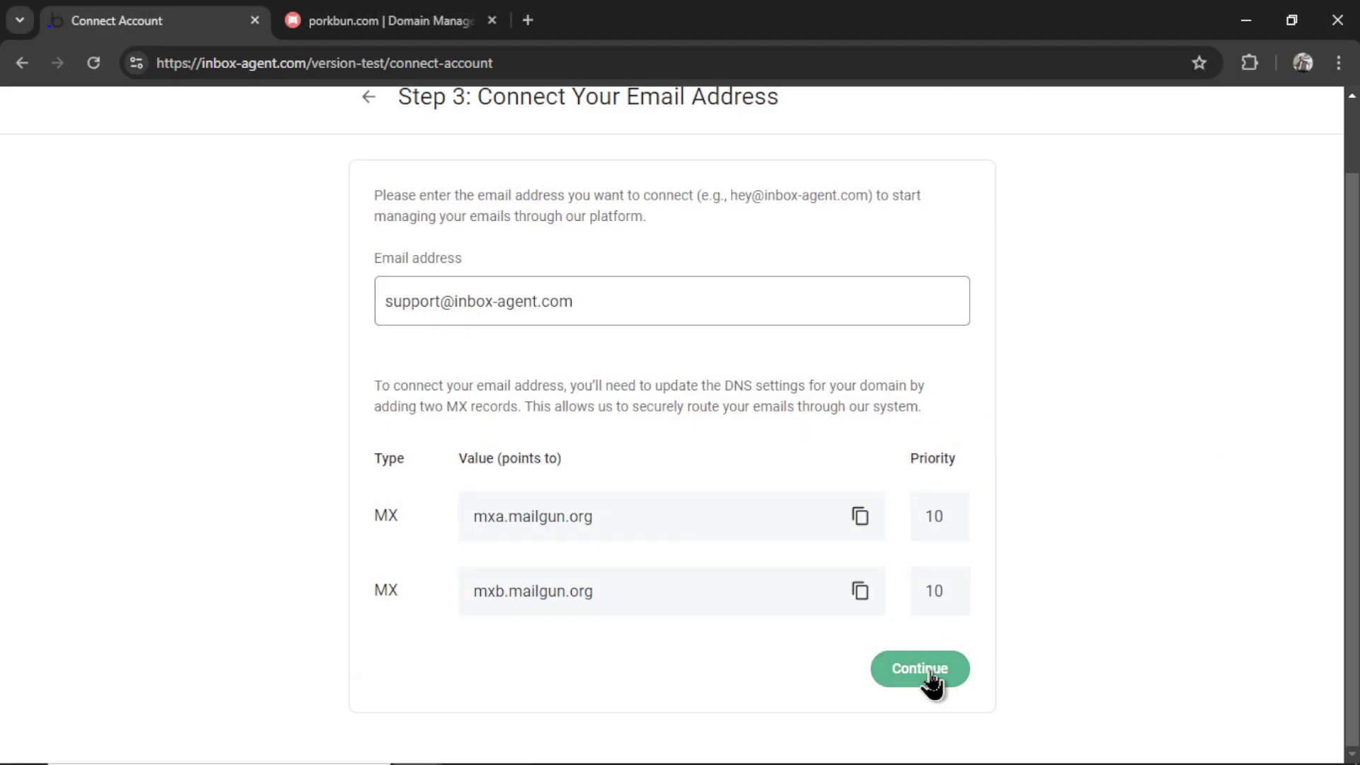
Step: Advance to Step 4, upload Email Responses.txt as the knowledge base, and finish the wizard
{"action": "left_click", "coordinate": [929, 673]}
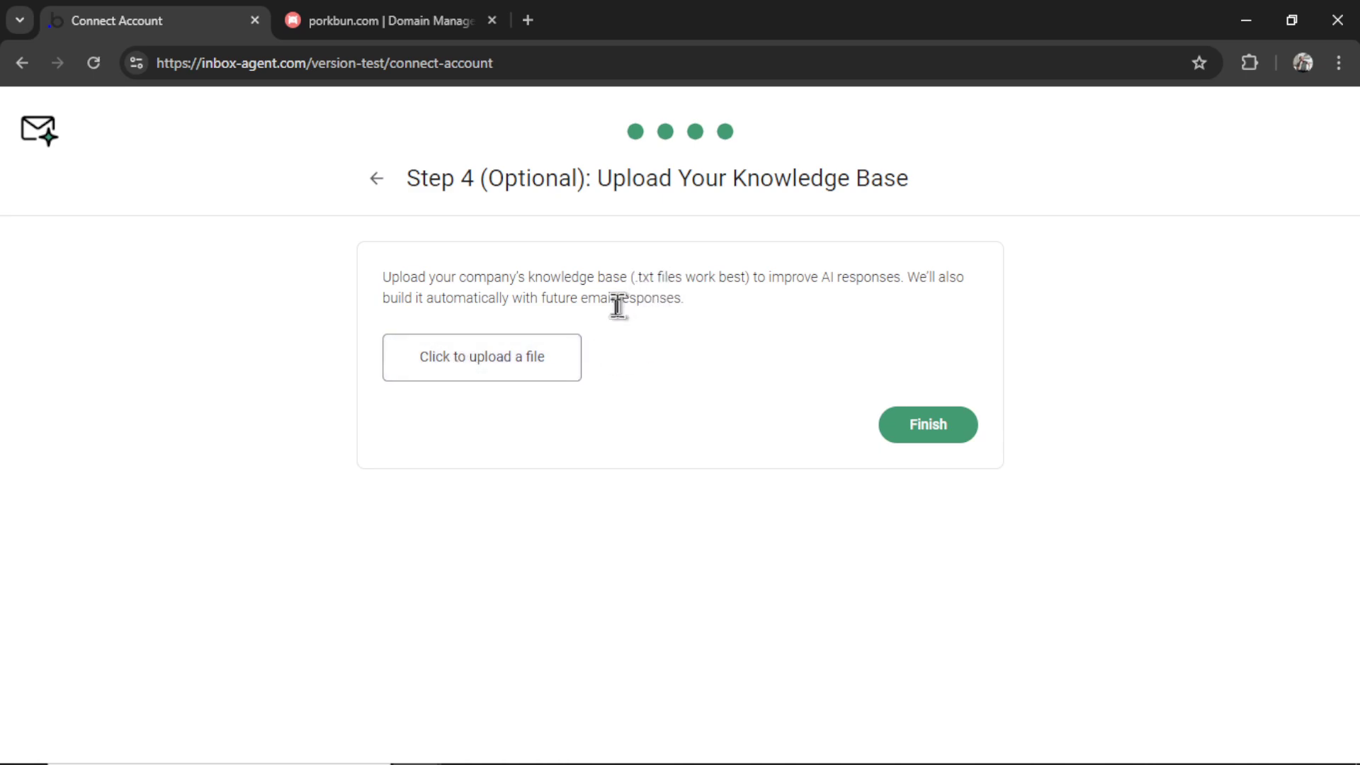
{"action": "left_click", "coordinate": [480, 370]}
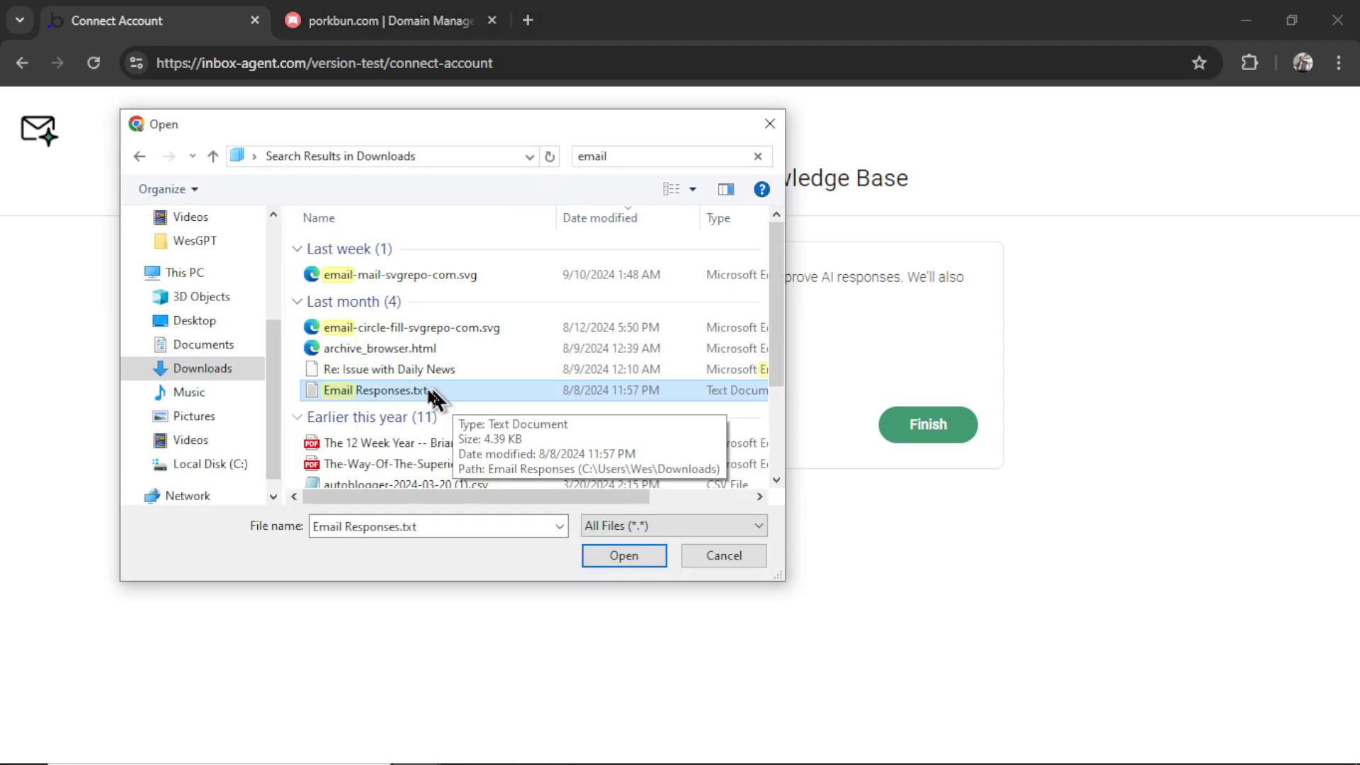
{"action": "left_click", "coordinate": [619, 556]}
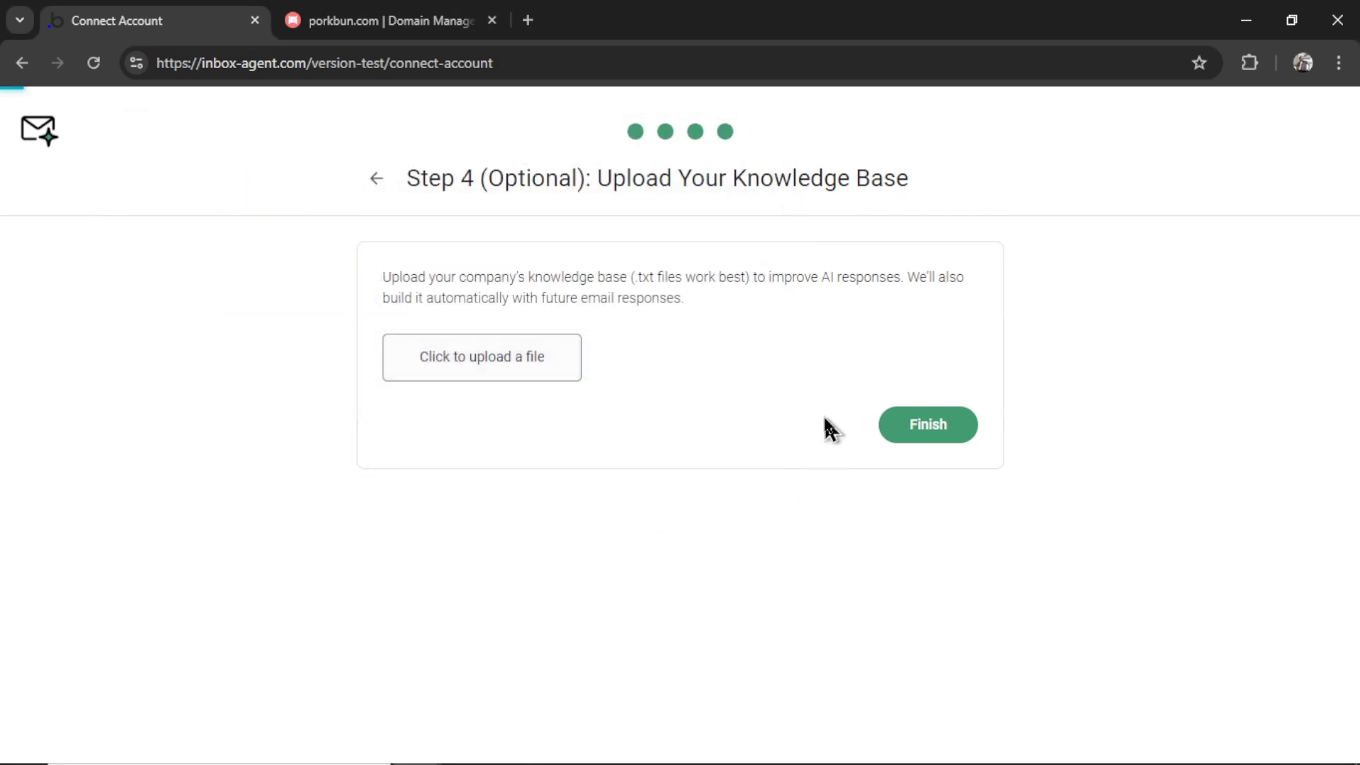
{"action": "left_click", "coordinate": [934, 430]}
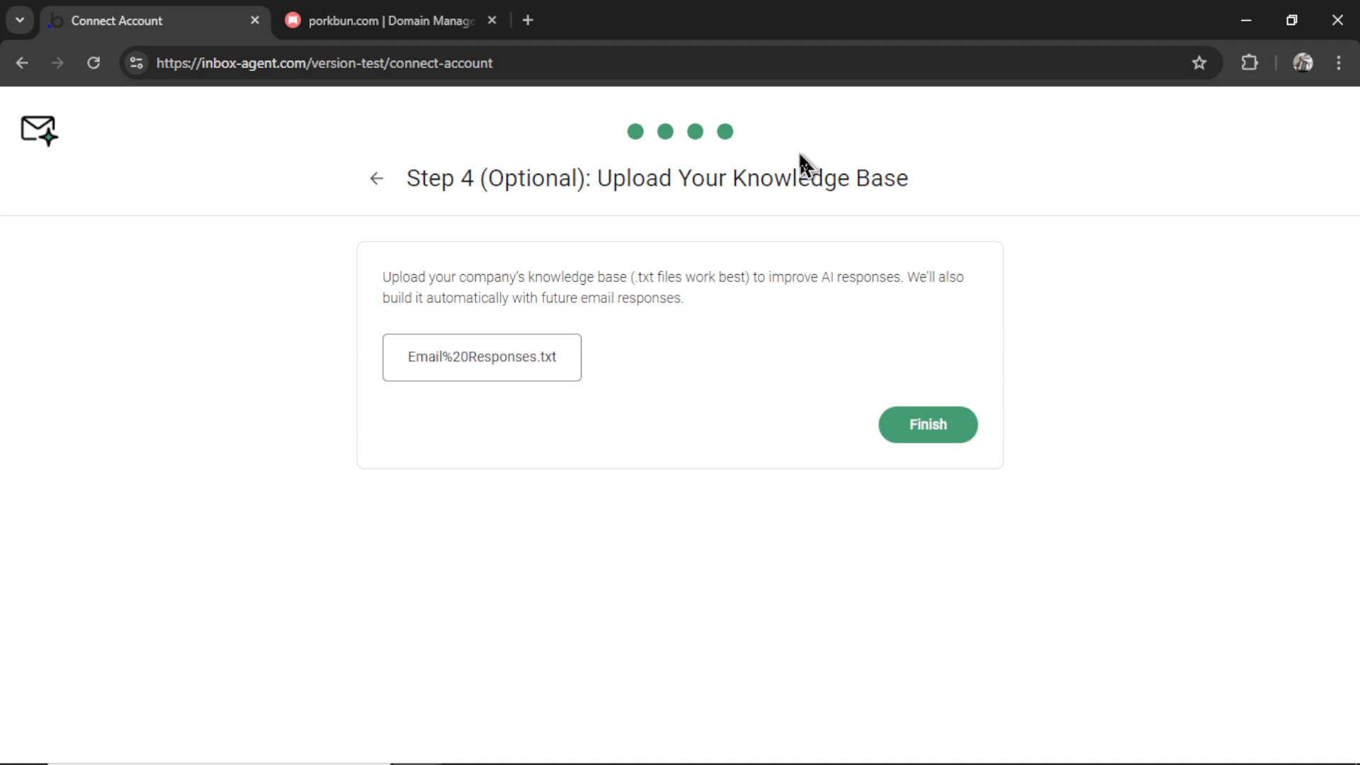